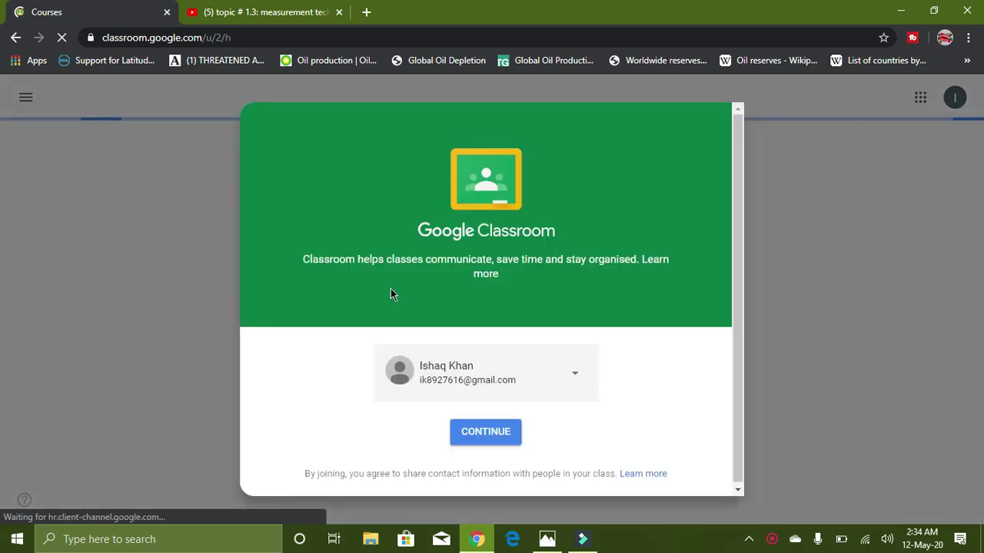
Enter Classroom with the suggested account, start creating a class, and accept the notice about not using it at a school/university.
click(479, 431)
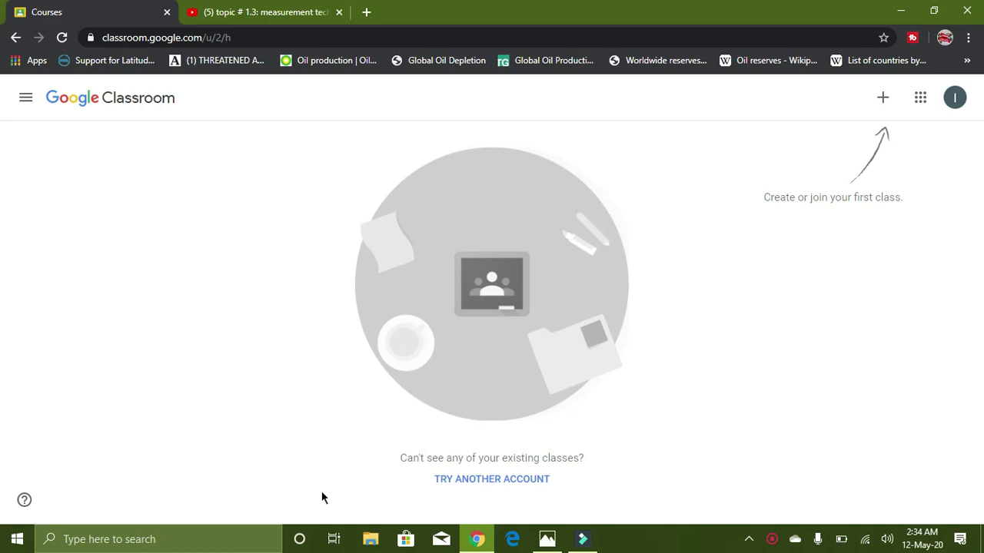
click(882, 103)
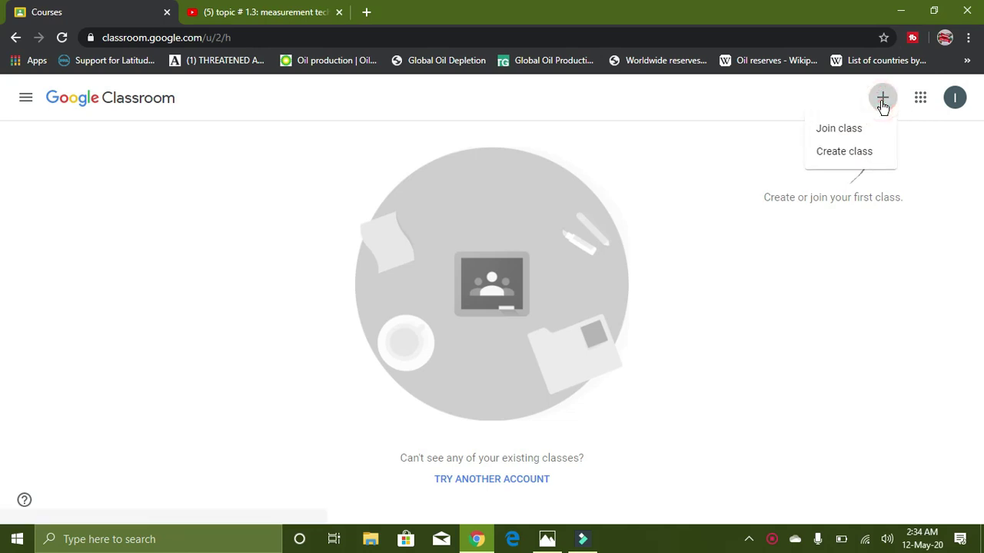
click(842, 153)
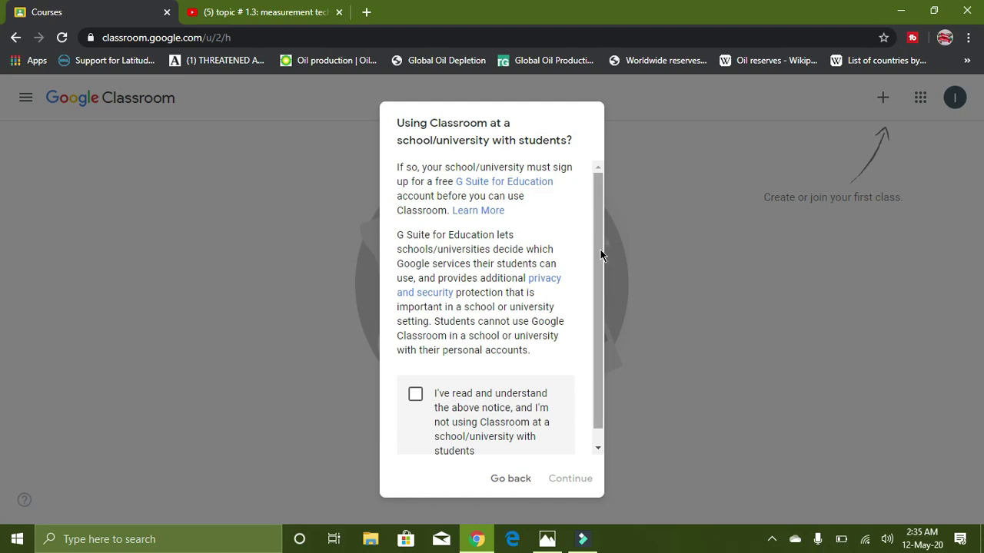
drag(598, 257, 599, 278)
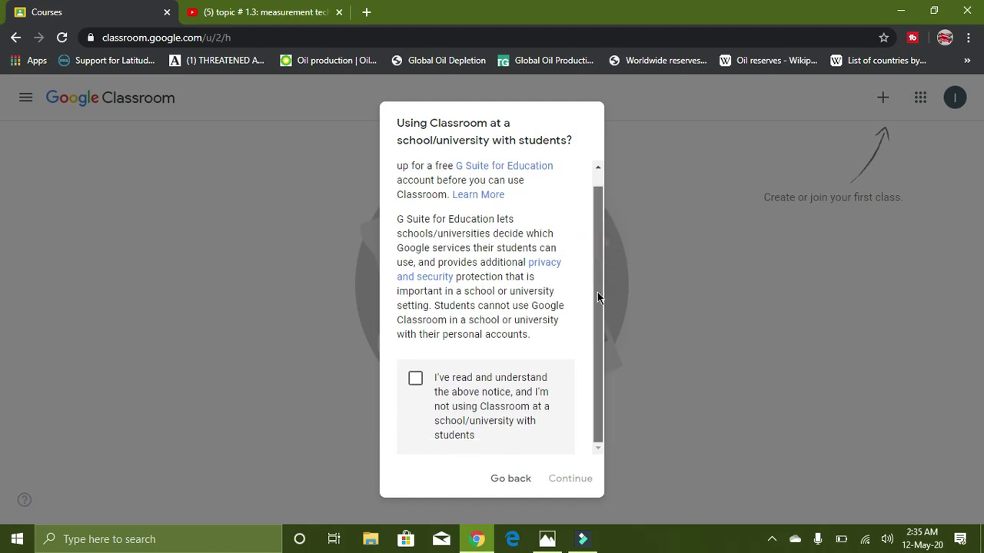
click(415, 380)
click(572, 480)
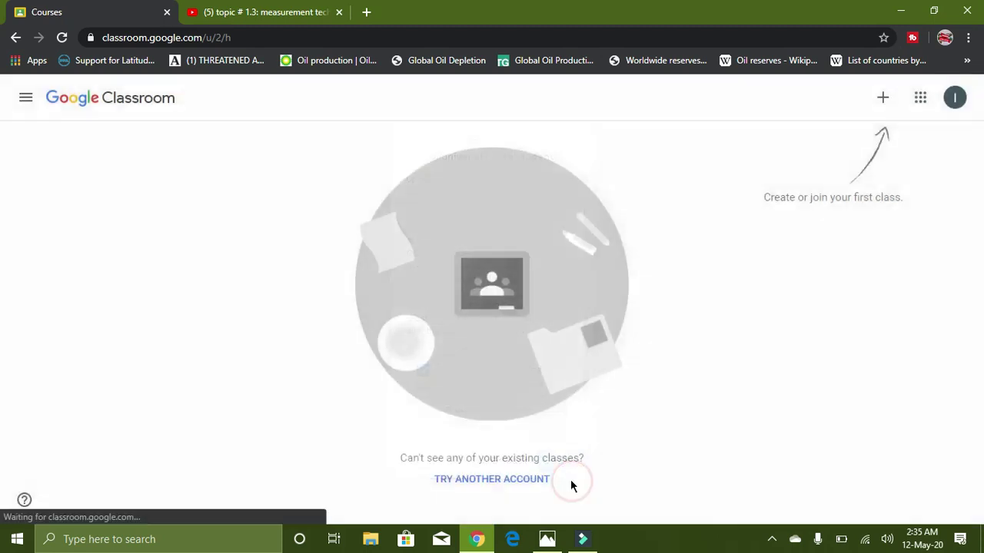
Fill in the new class details with class name Physics 5054, section Blue and subject Physics.
click(398, 217)
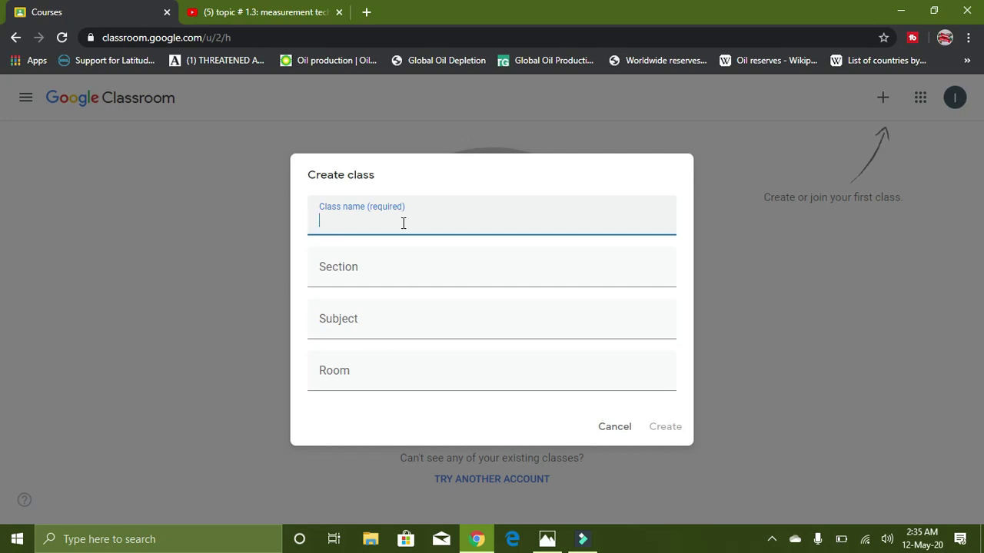
text(Physics 50)
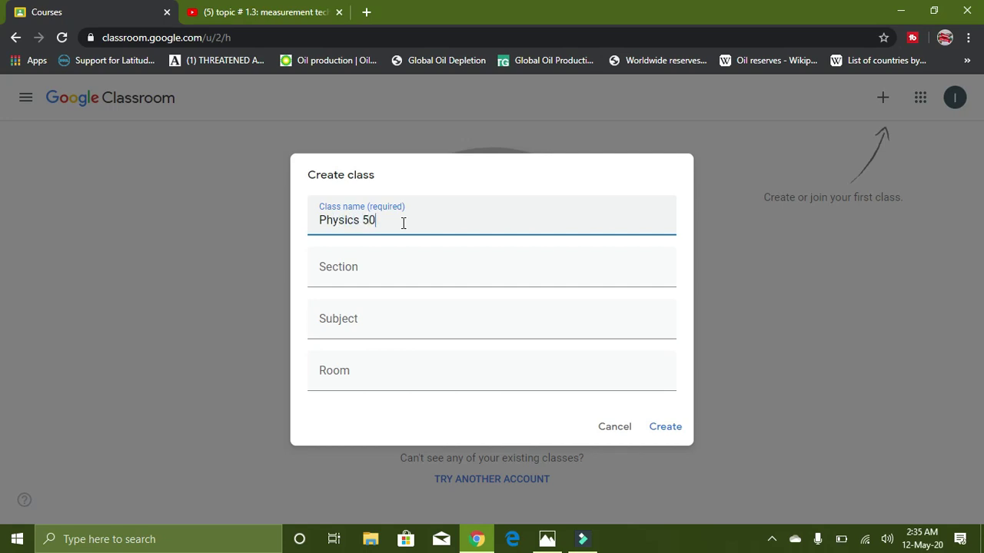
text(54)
click(398, 275)
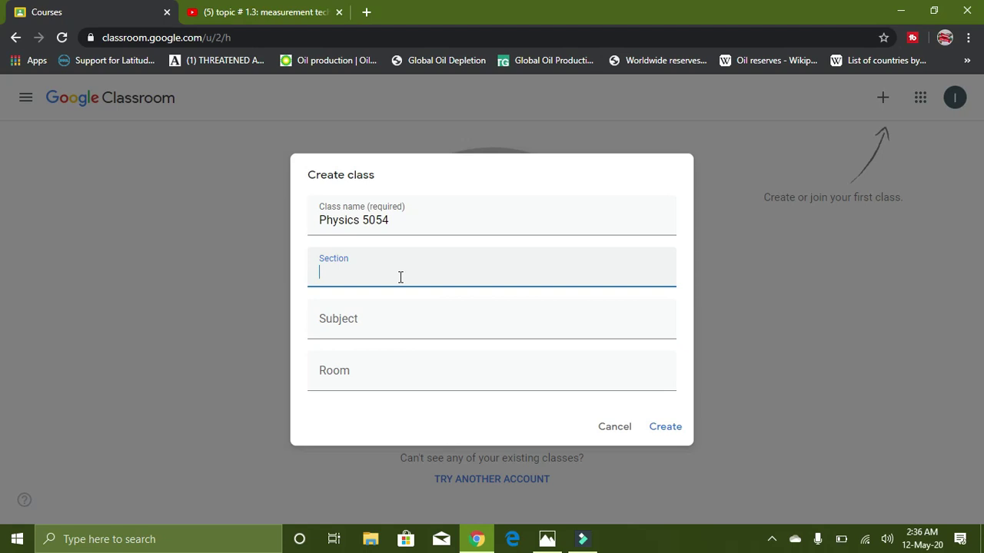
text(Blue)
click(386, 326)
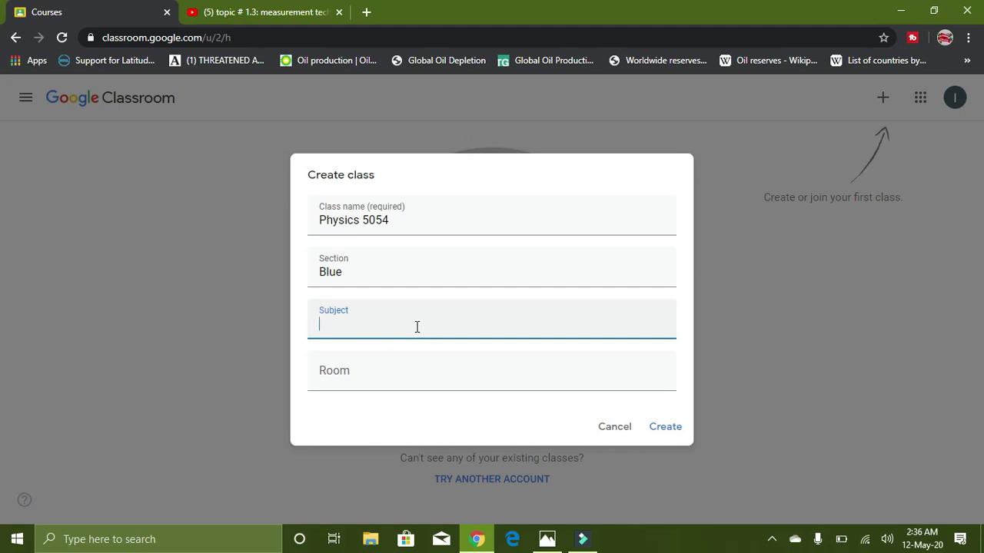
text(Physics)
Change the class name to Senior 2 and the subject to Physics 5054, then create the class and dismiss the What's new notice.
drag(392, 223, 318, 219)
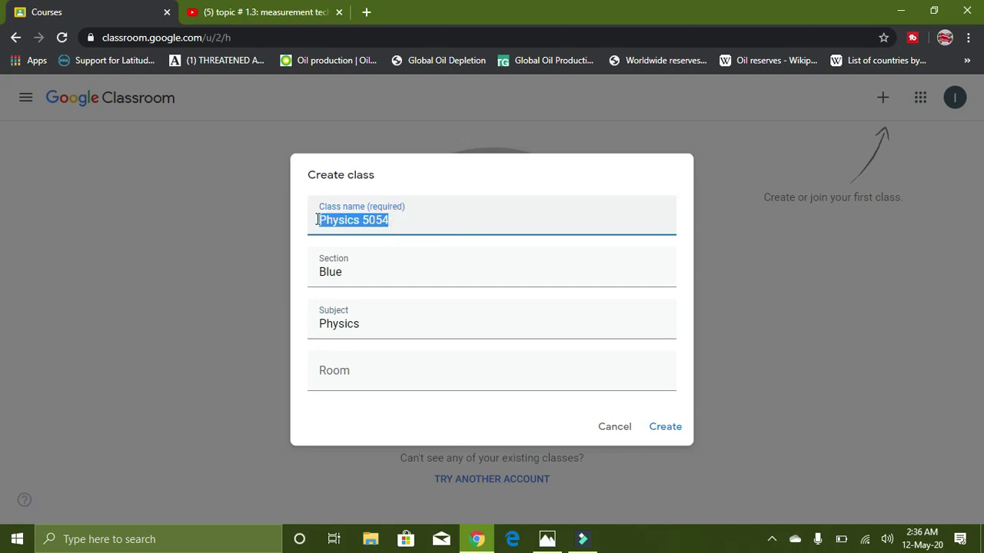
text(Se)
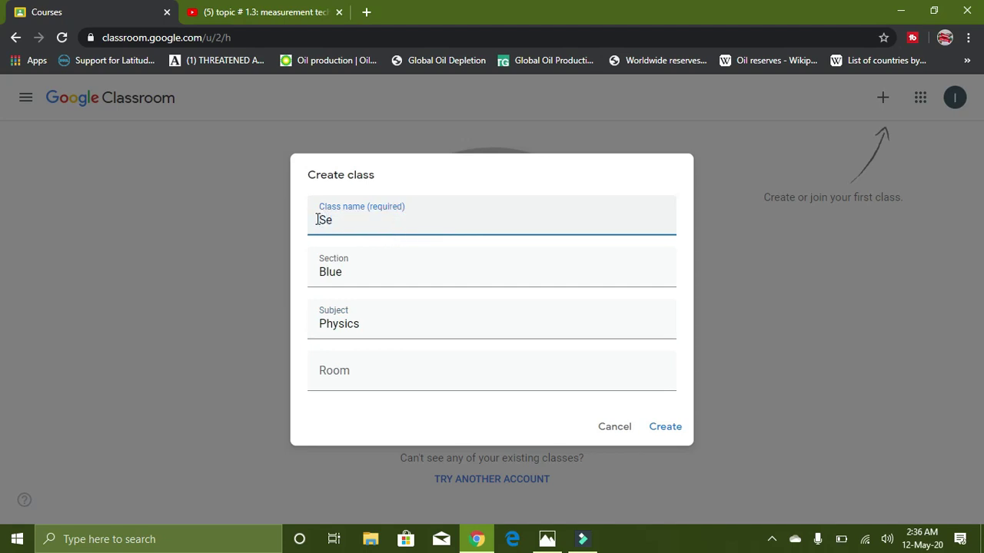
text(nior)
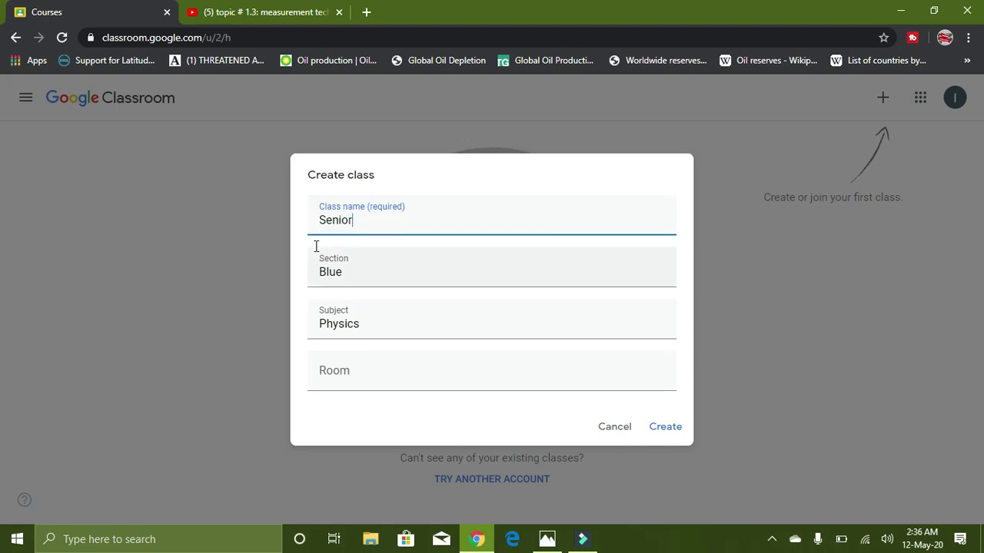
text( 2)
click(378, 329)
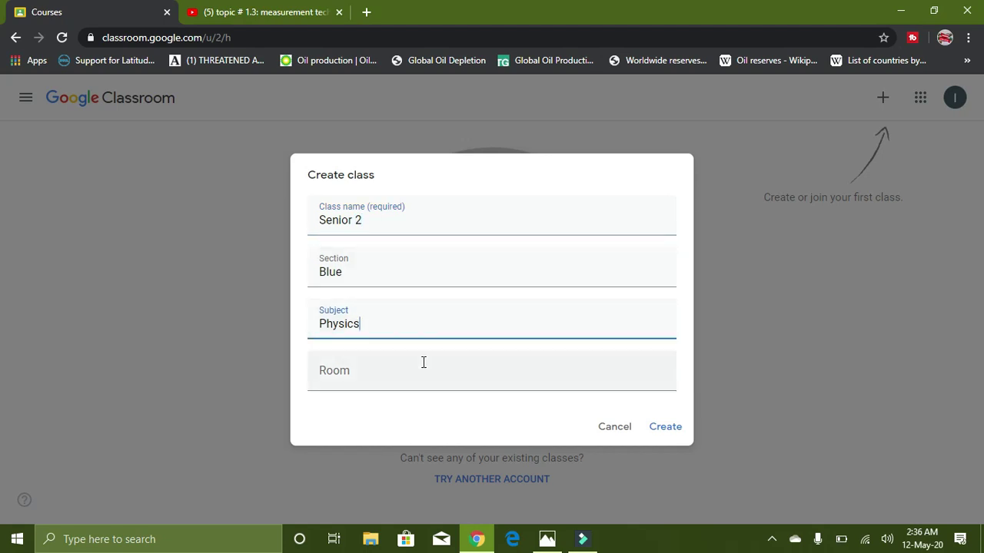
text(5054)
click(666, 428)
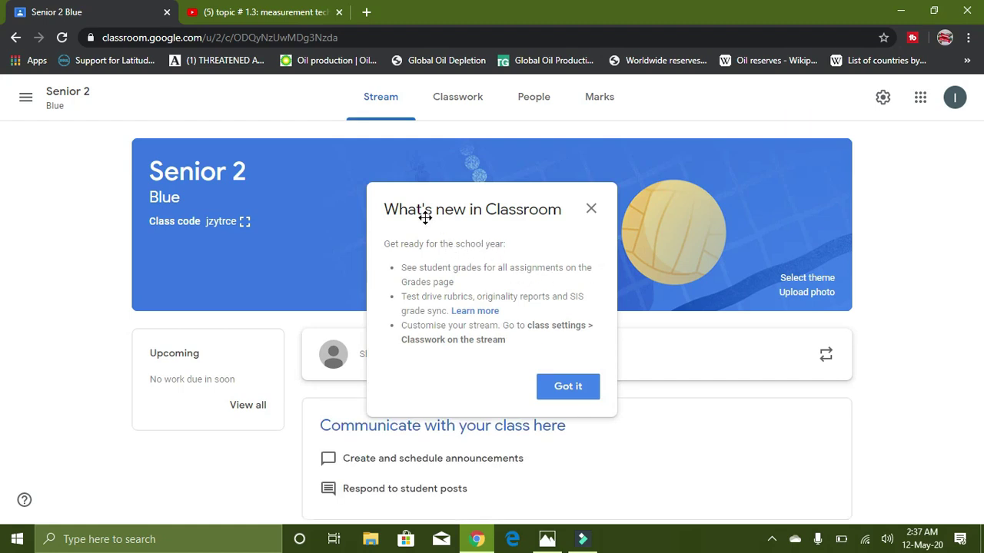
click(567, 392)
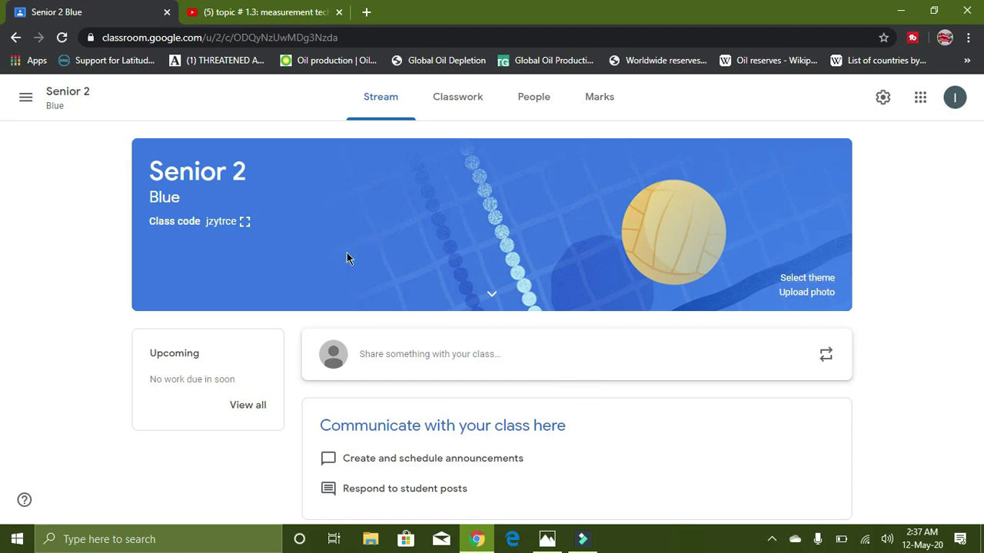
Set the class theme to the Math & Science image with the magnet and rocket blueprint.
click(807, 279)
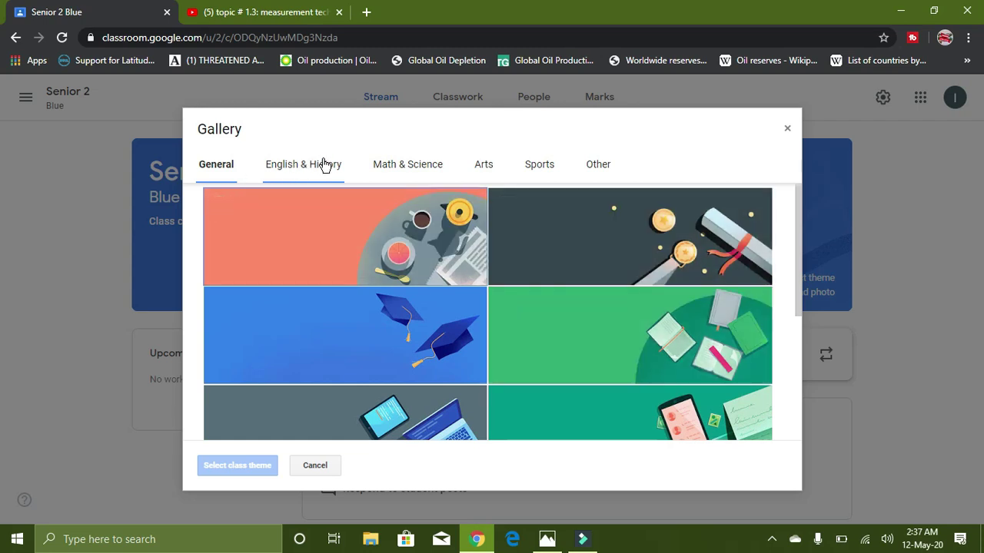
click(413, 168)
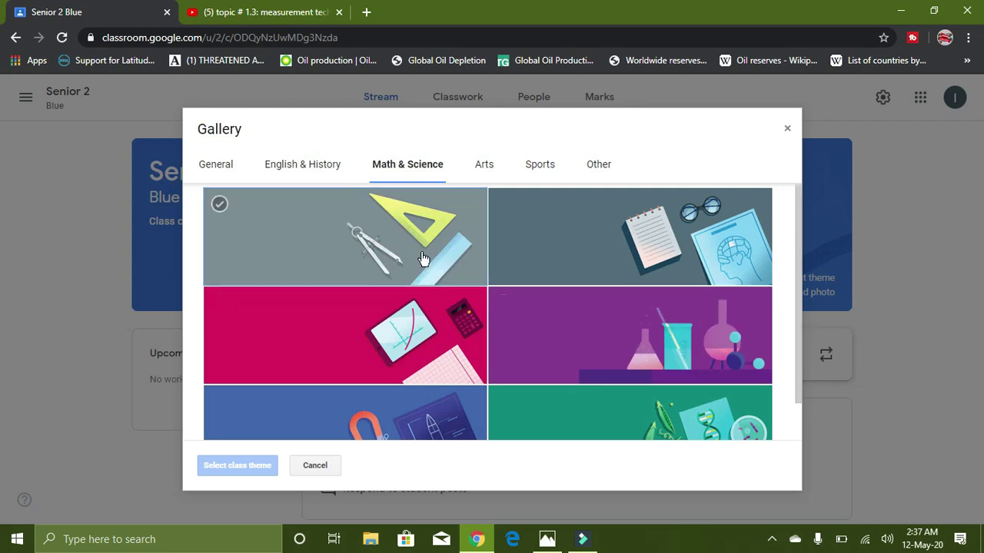
scroll(535, 309, down, 1)
click(429, 387)
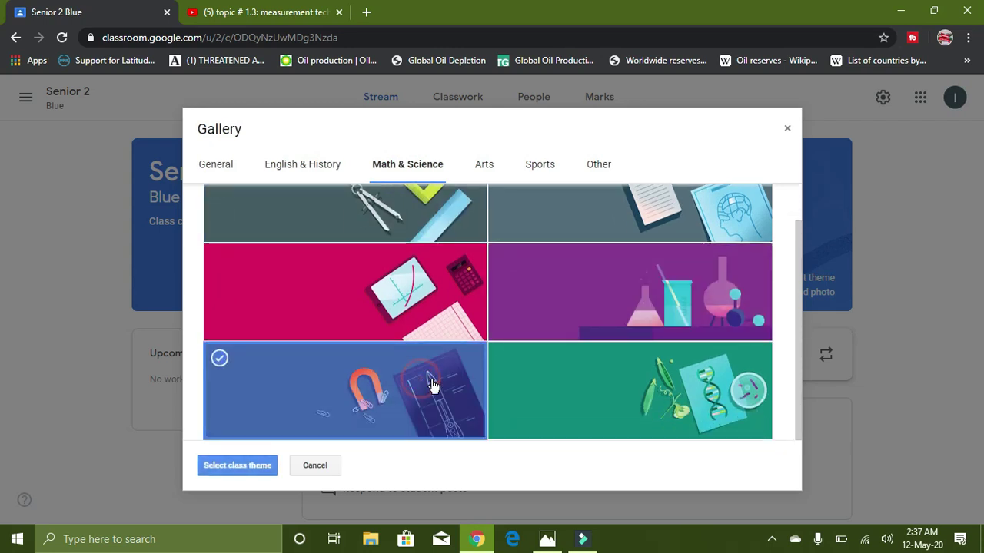
click(237, 465)
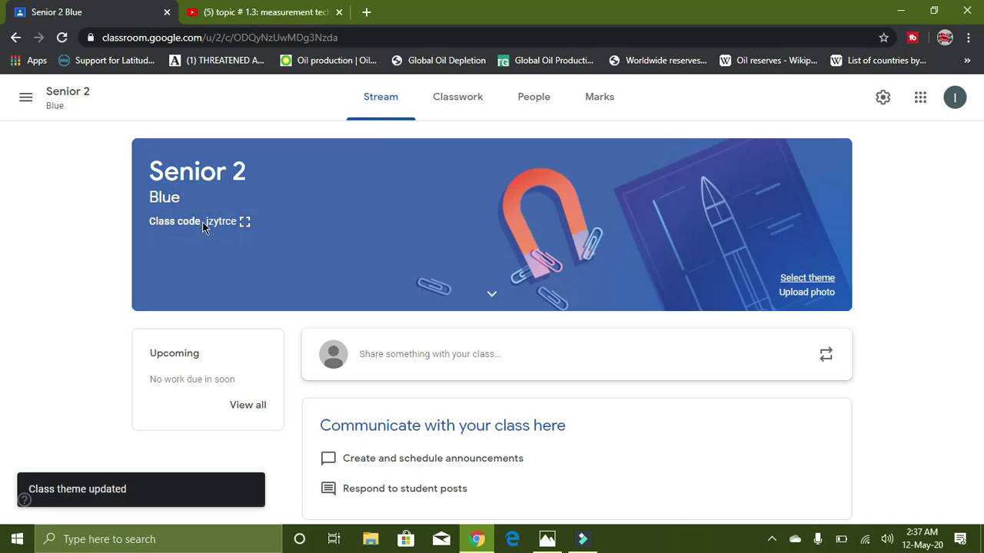
Display the class code enlarged, highlight it, and close the display.
click(245, 223)
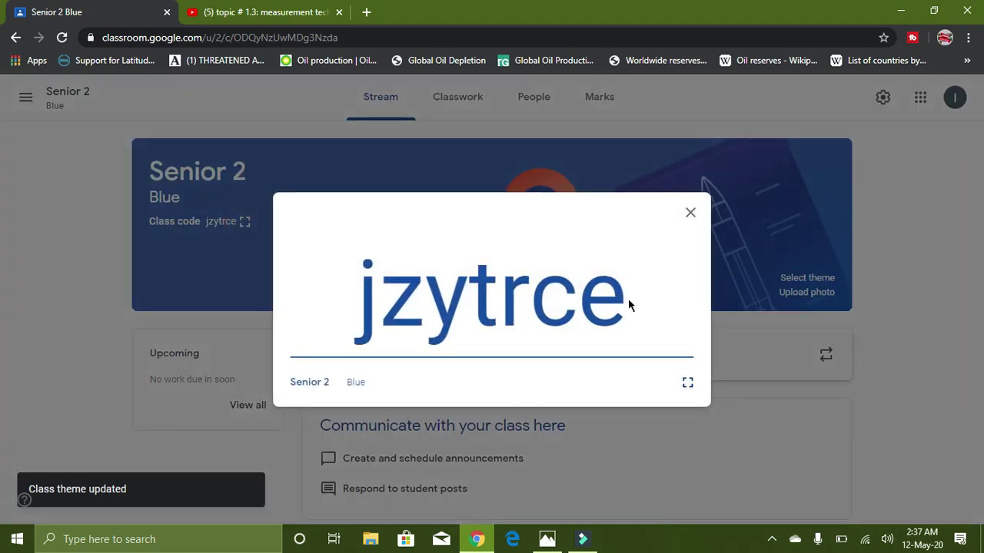
drag(626, 299, 357, 296)
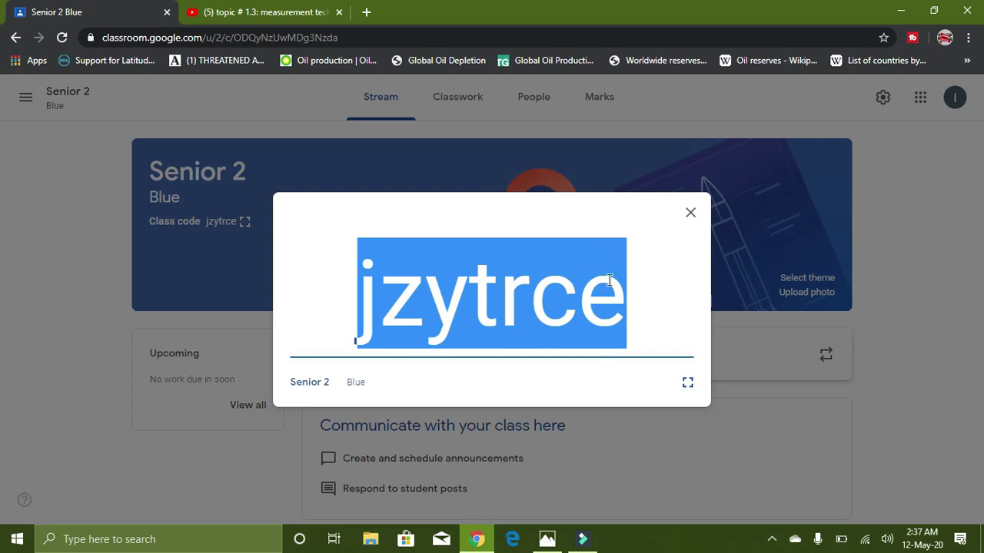
click(690, 214)
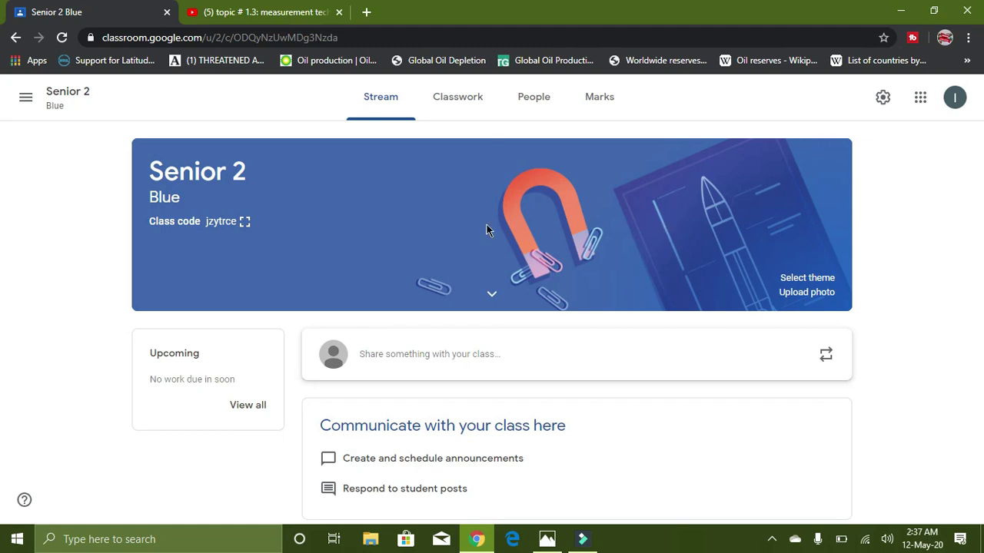
View the class's teachers and students, open the teacher invitation form, and close it without inviting anyone.
click(543, 102)
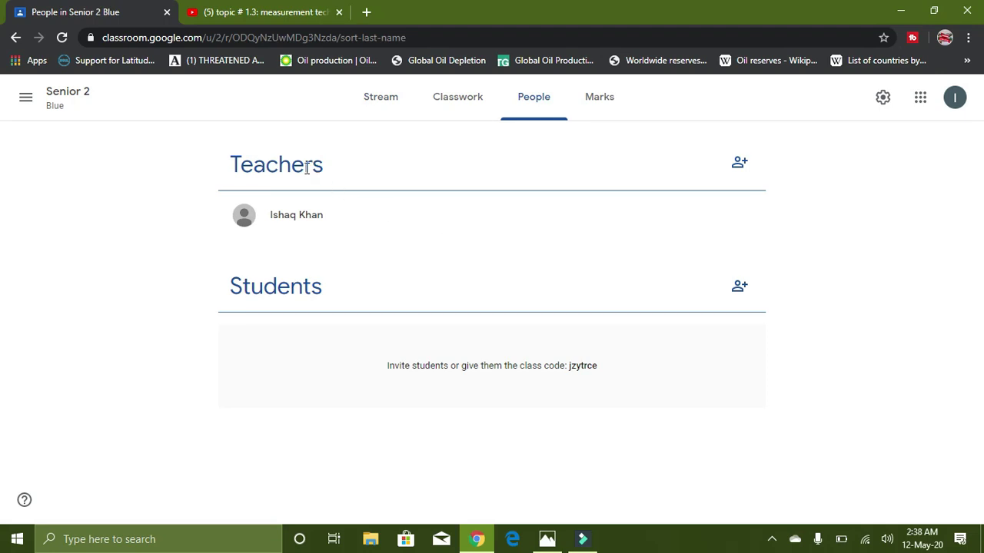
click(739, 166)
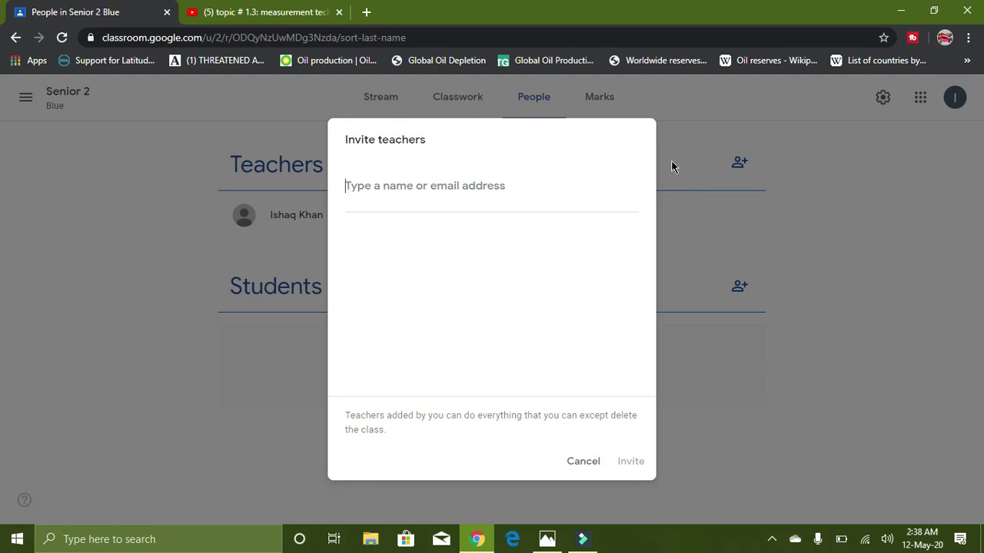
click(366, 190)
click(583, 463)
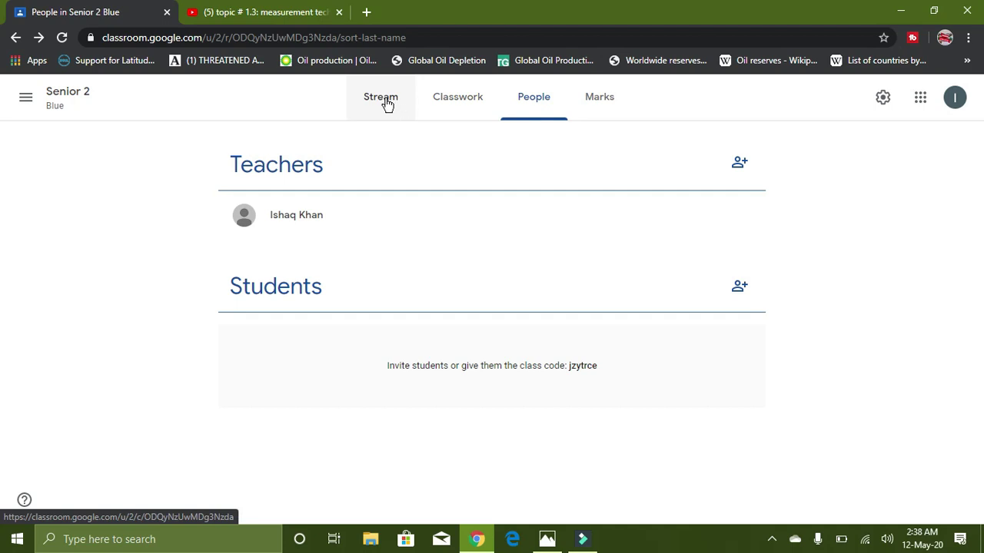
Open the class settings and examine the options available for the class code in the General section.
click(882, 98)
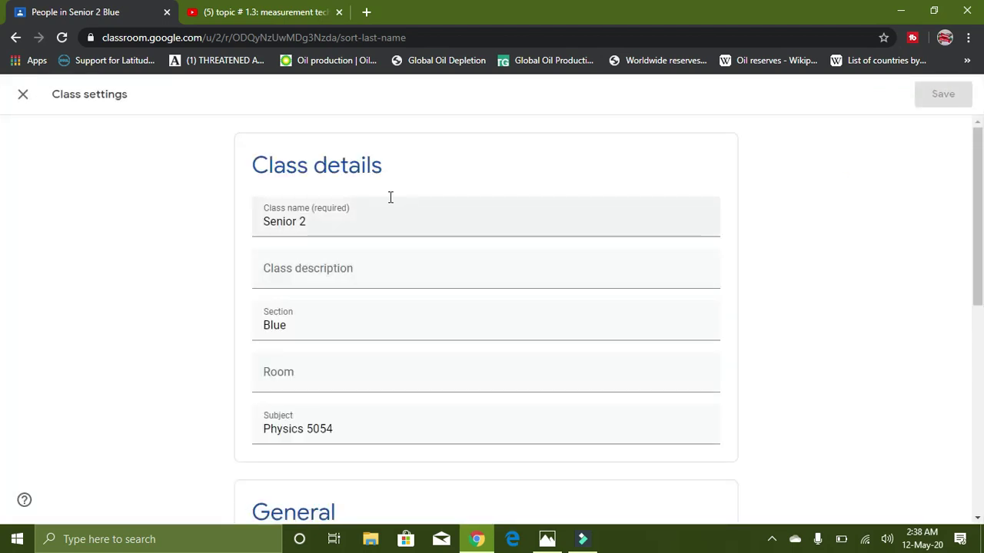
scroll(417, 219, down, 1)
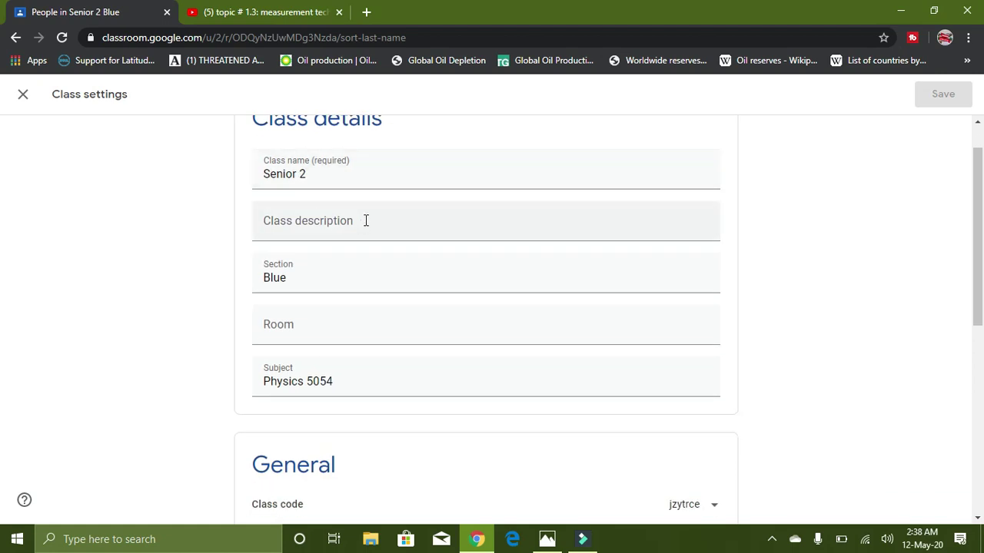
scroll(365, 223, down, 1)
scroll(336, 256, down, 1)
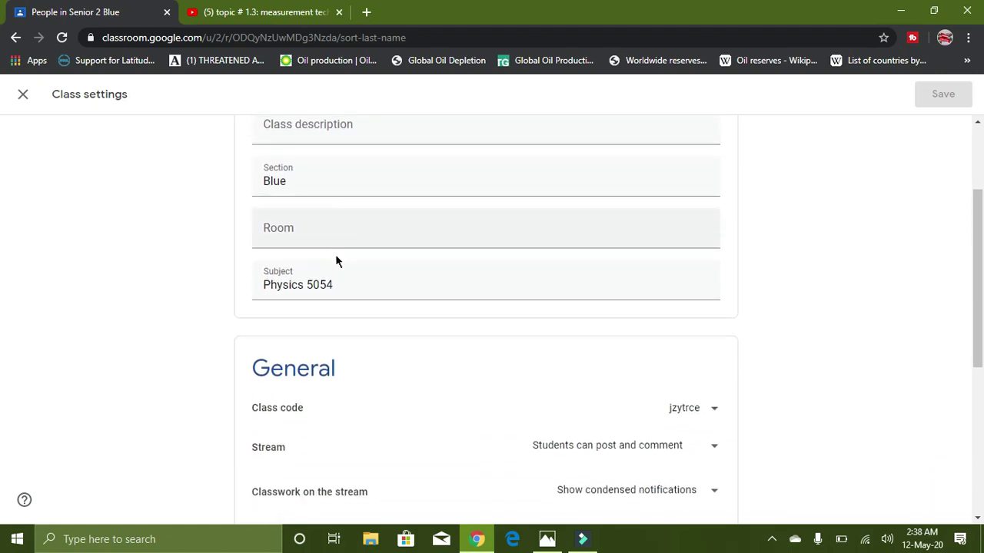
scroll(412, 289, down, 2)
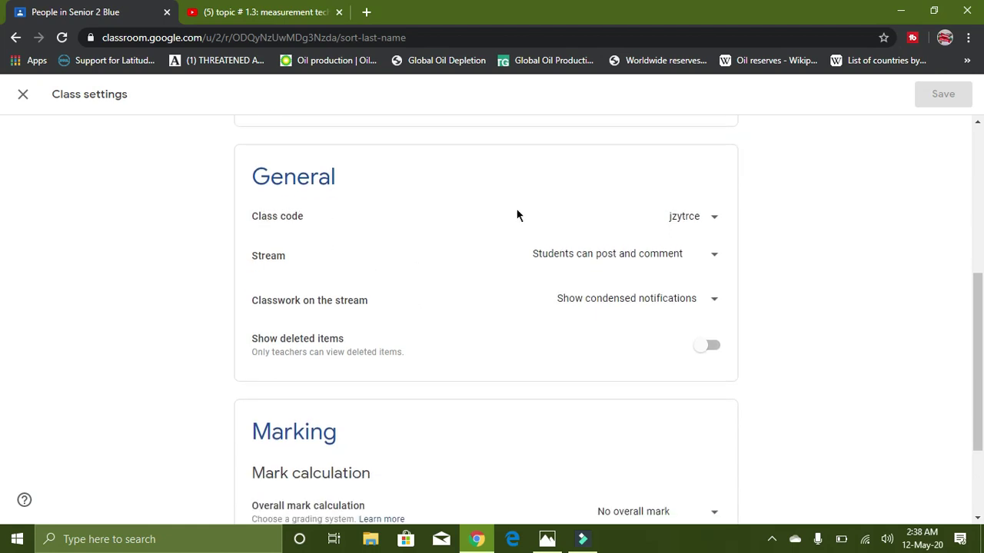
click(714, 222)
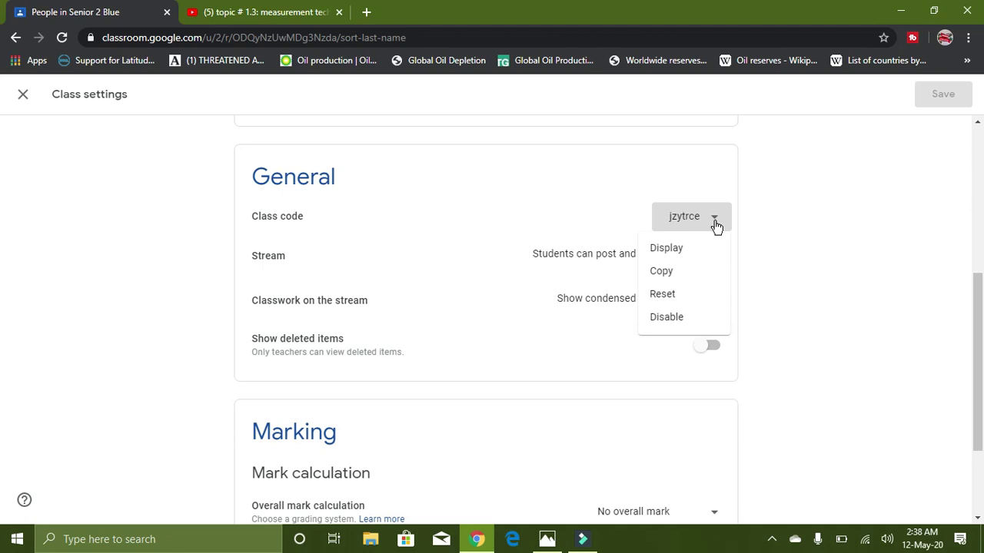
click(714, 221)
click(714, 221)
click(714, 221)
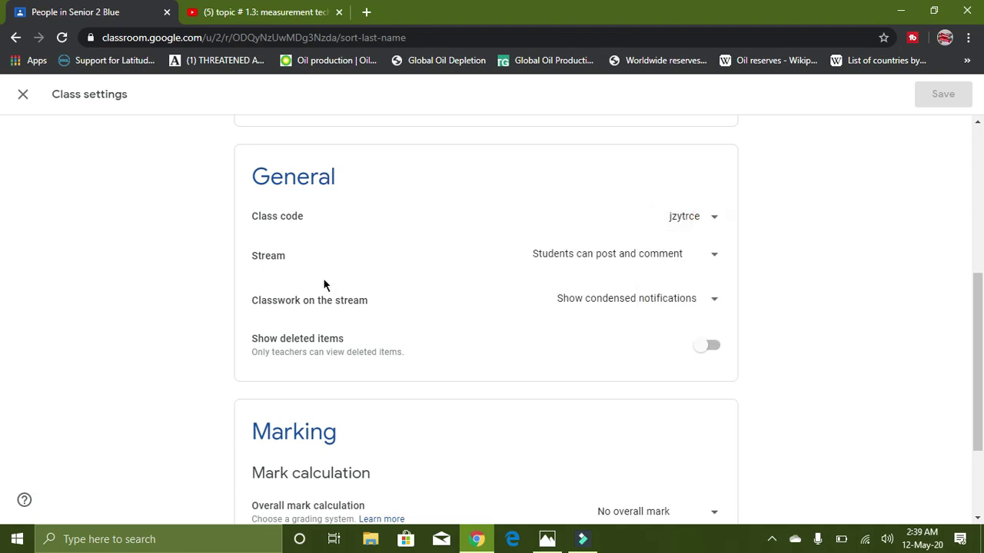
Set the Stream permission to Students can only comment and keep Classwork on the stream at Show condensed notifications.
click(714, 259)
click(716, 263)
click(714, 259)
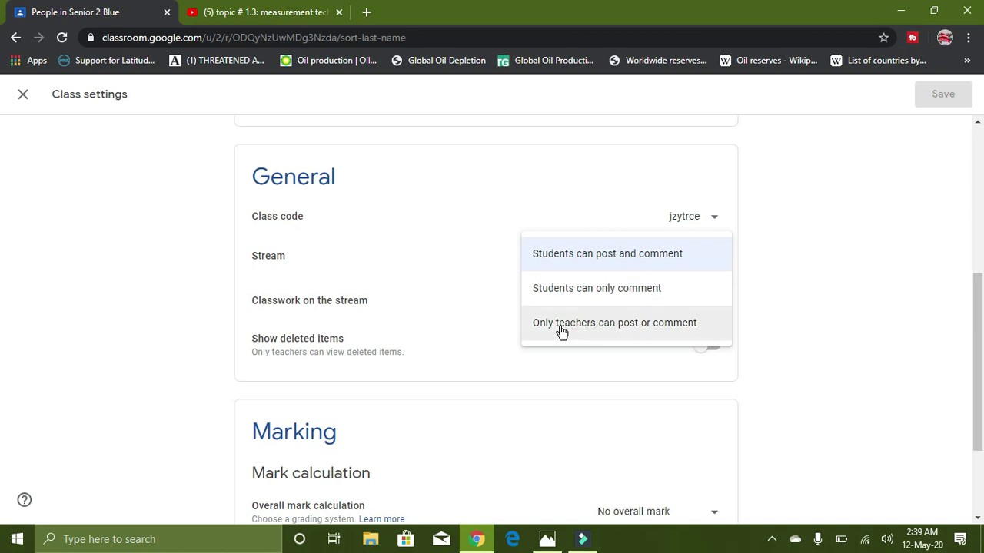
click(626, 296)
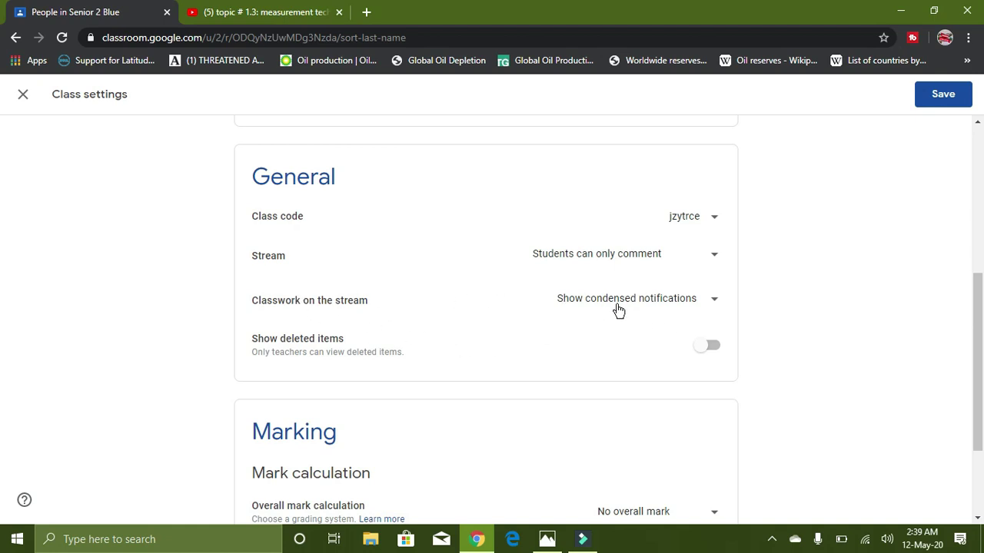
click(703, 307)
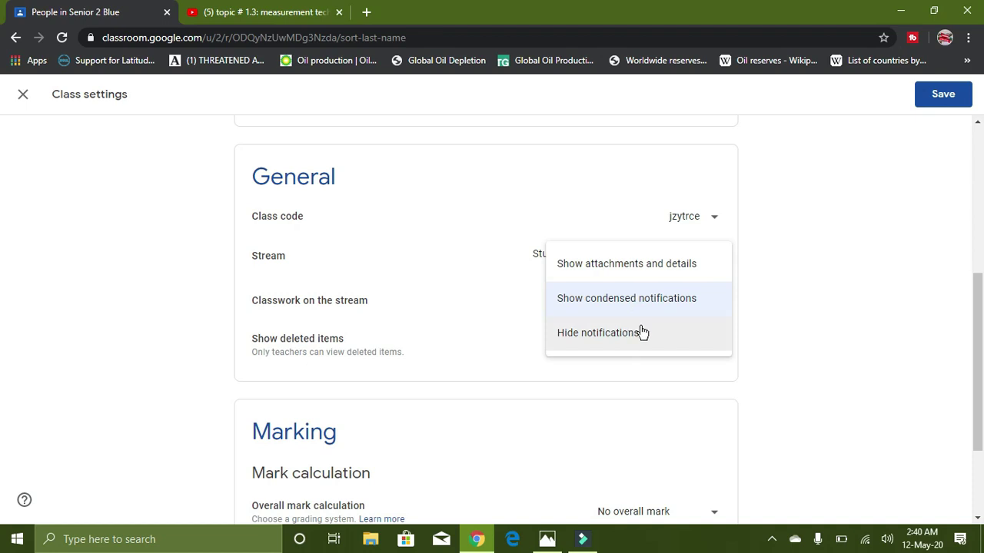
click(681, 302)
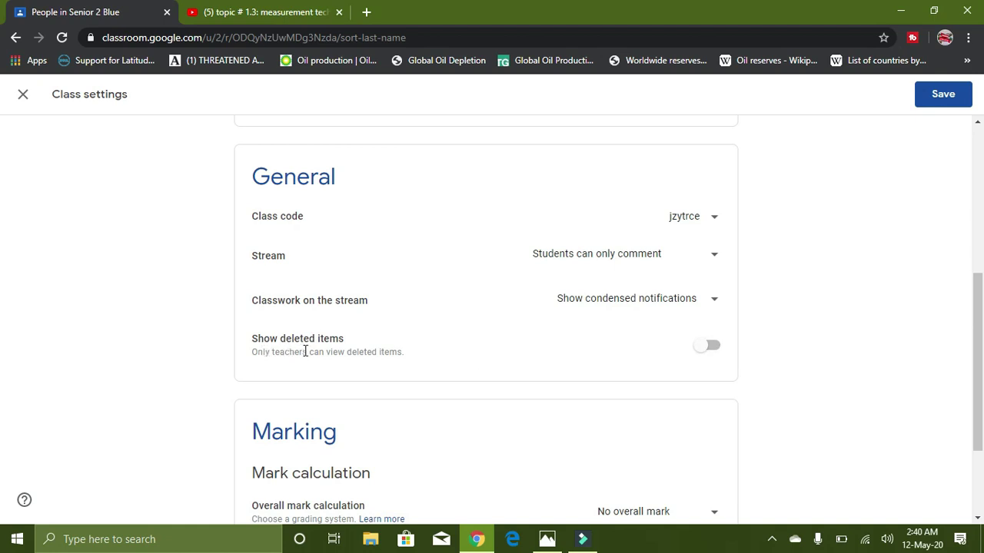
Turn on Show deleted items, set the overall mark calculation to Total points, and save the class settings.
click(703, 352)
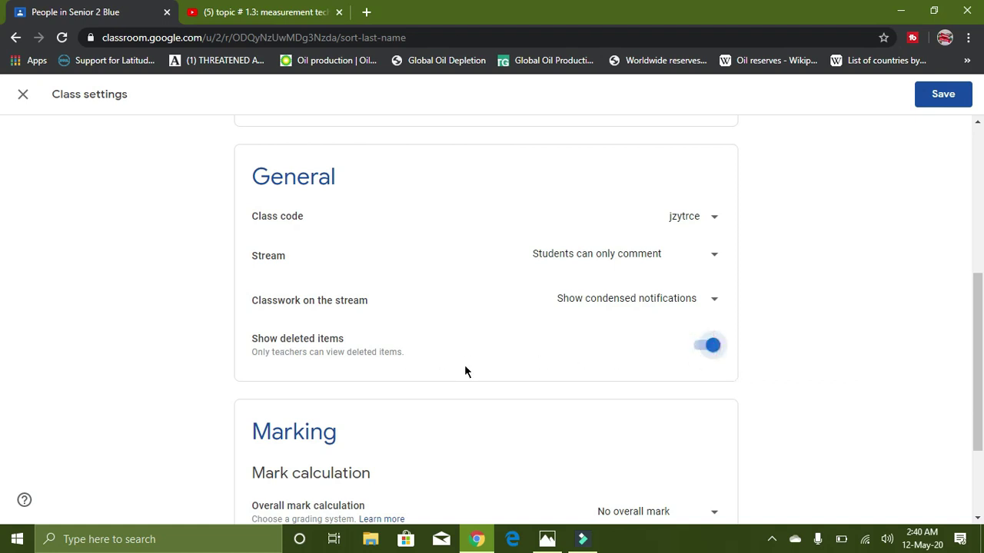
scroll(976, 413, down, 2)
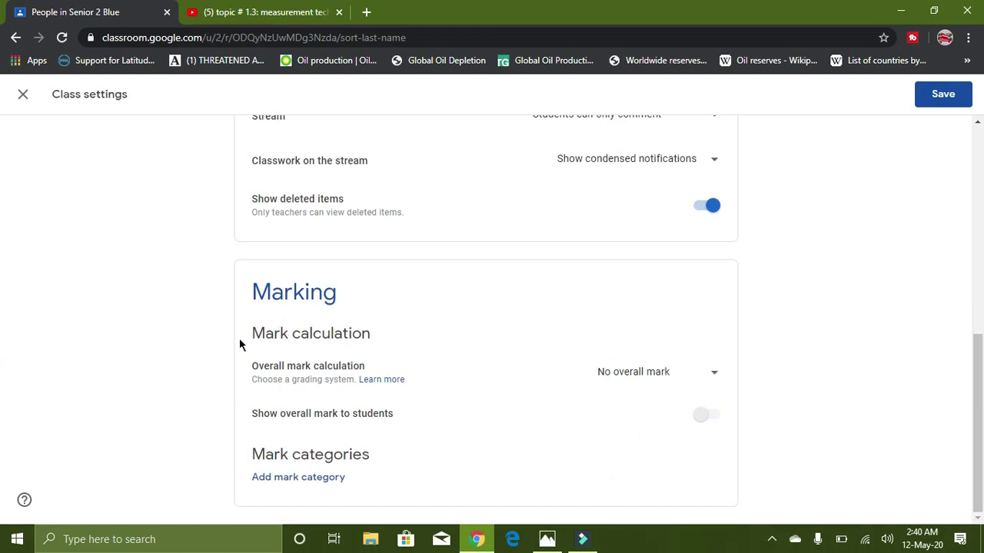
click(683, 377)
click(655, 409)
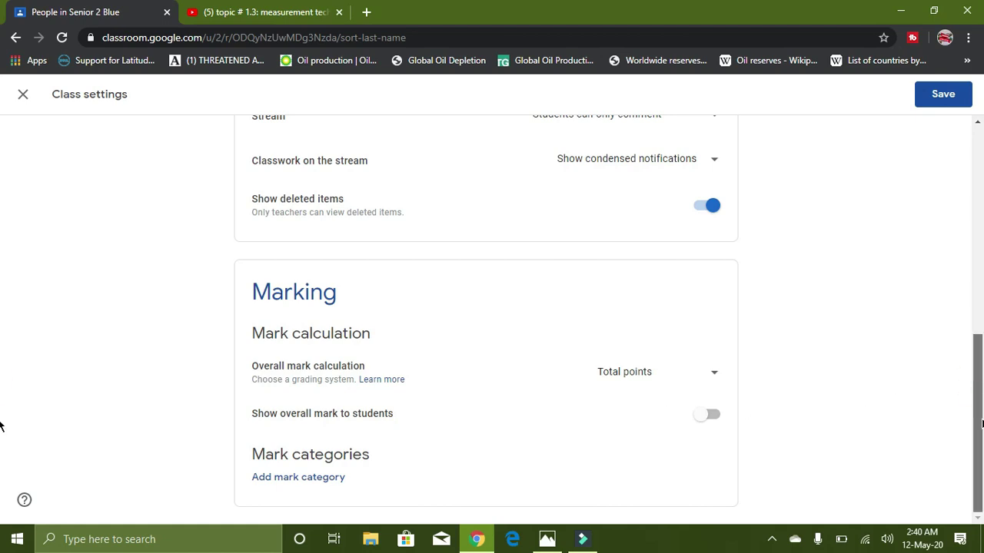
drag(978, 419, 979, 206)
click(944, 95)
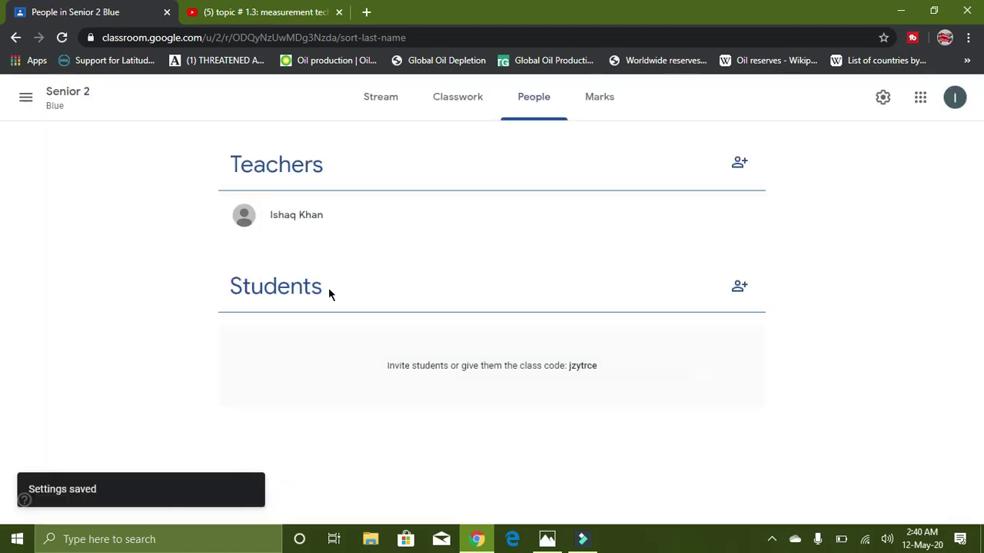
Write a class announcement on the stream reading "Be online at zoom 7 so that no topic is missed".
click(371, 110)
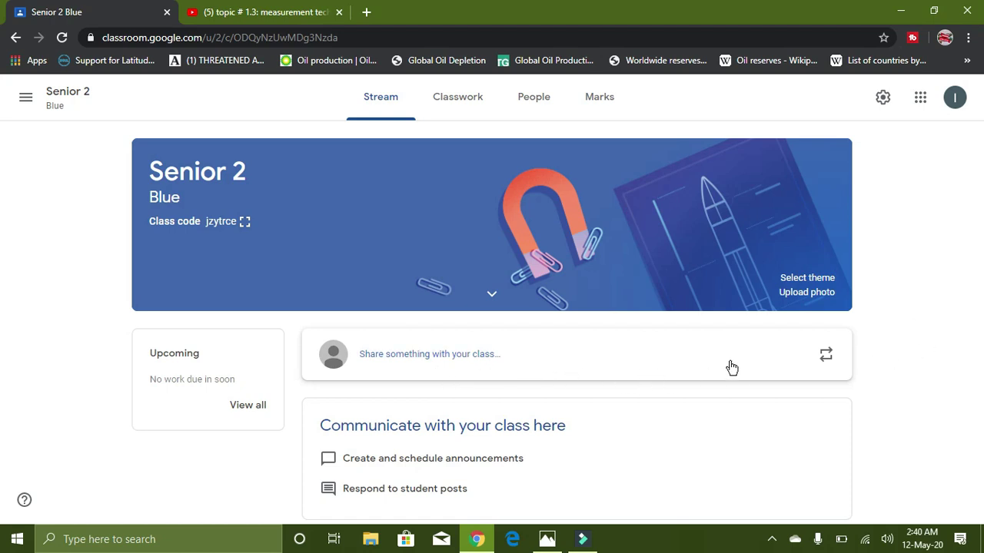
click(452, 360)
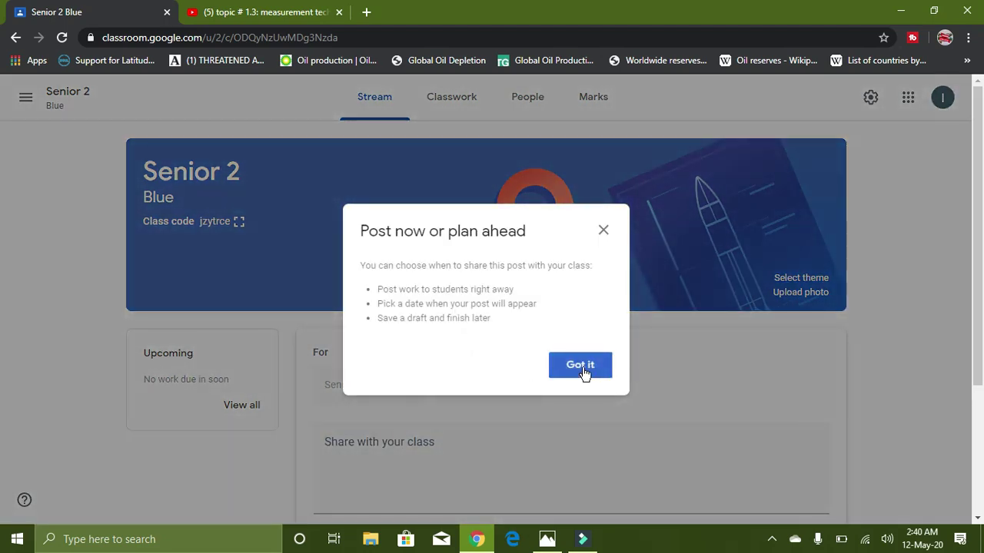
click(580, 366)
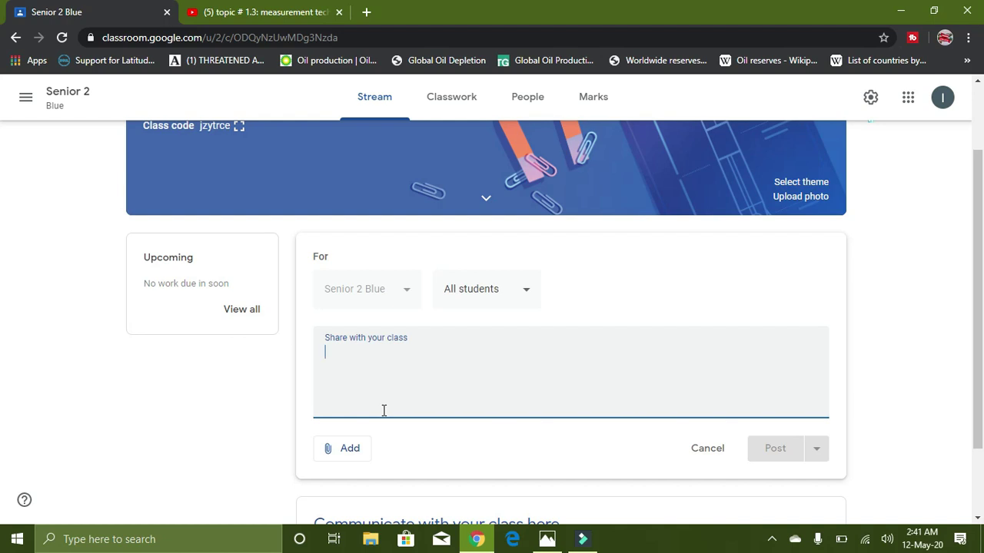
text(Be)
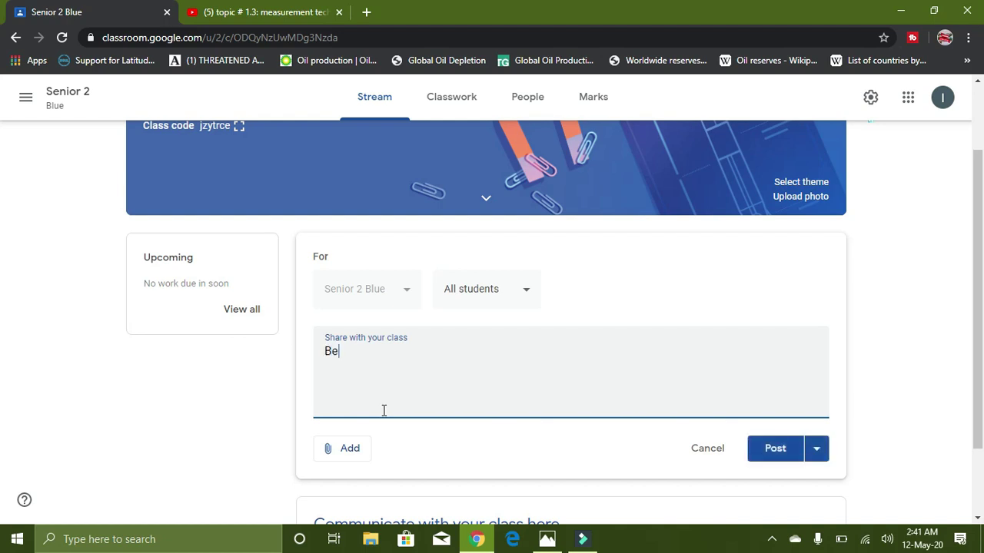
text( online at 7 so  th)
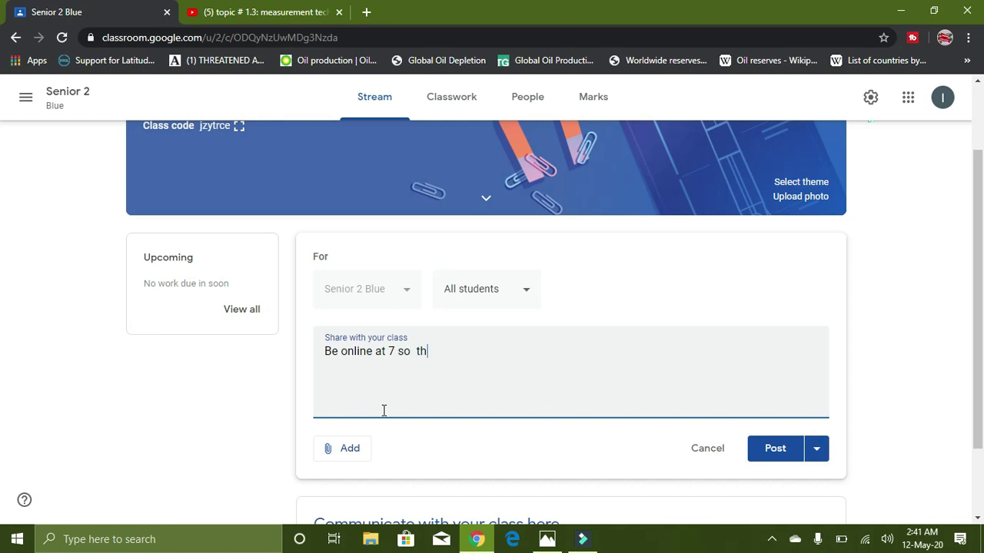
key(BackSpace)
key(BackSpace)
key(BackSpace)
text(that no topic is missed)
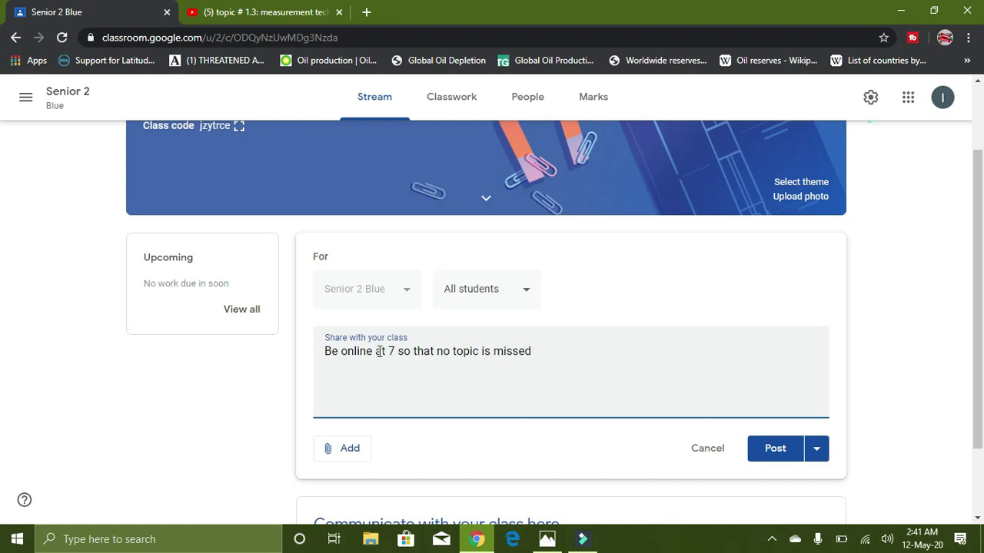
text(zoom)
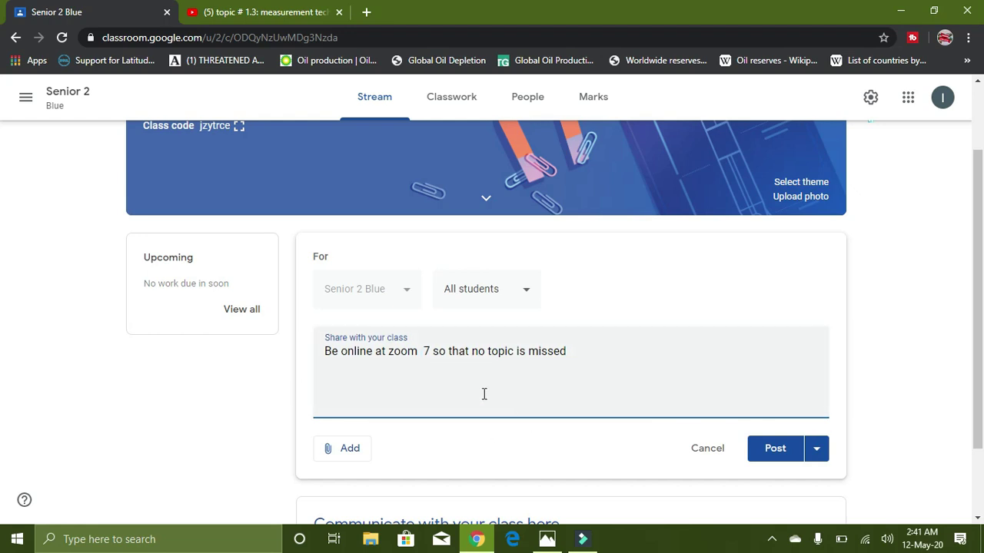
Check the attachment types available for the announcement and post it to all students without an attachment.
scroll(476, 415, down, 1)
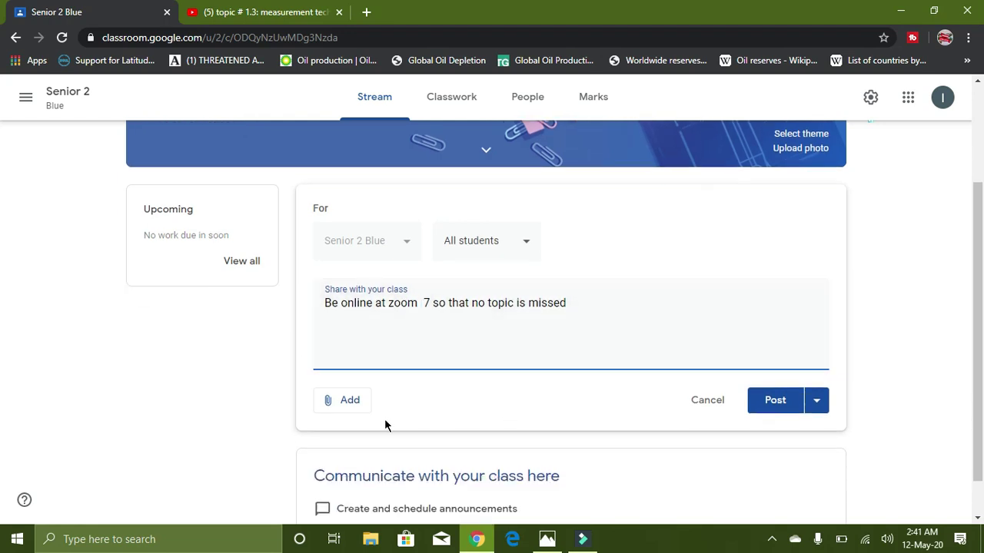
click(328, 406)
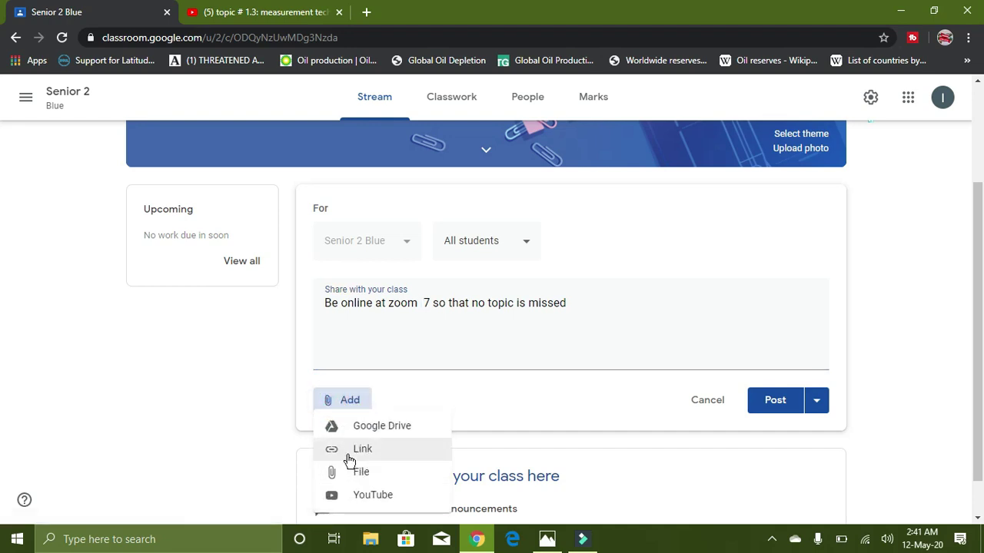
click(769, 403)
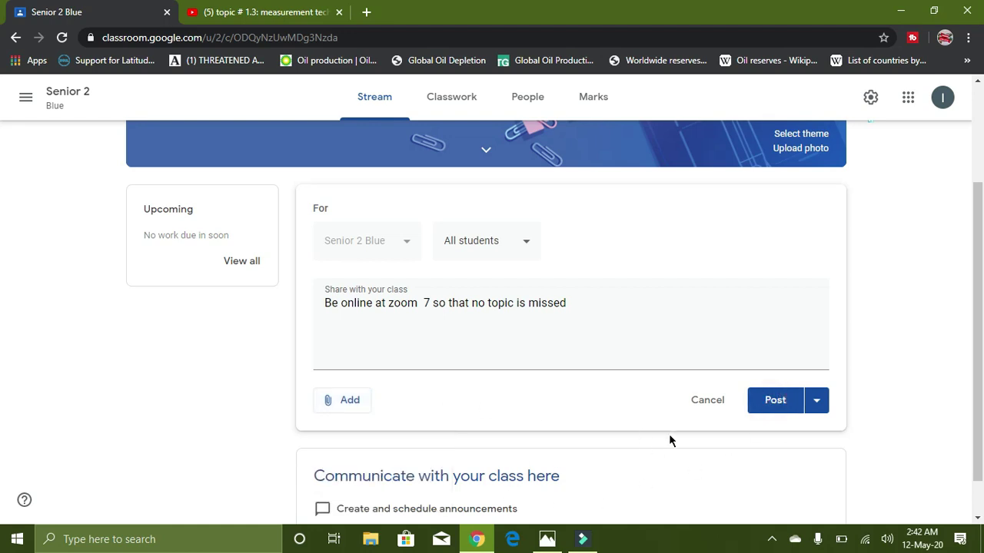
click(772, 406)
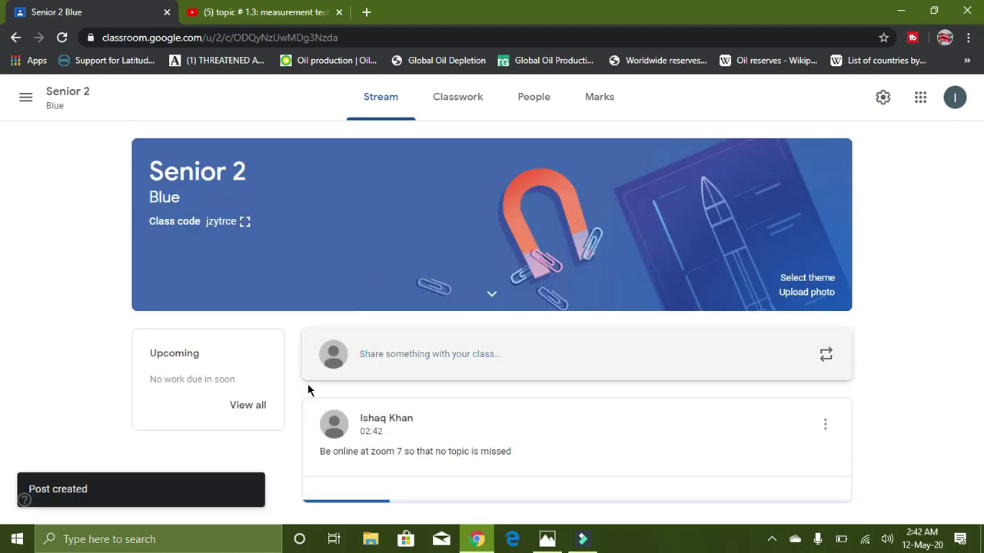
Examine the management options available for the posted announcement.
scroll(607, 361, down, 1)
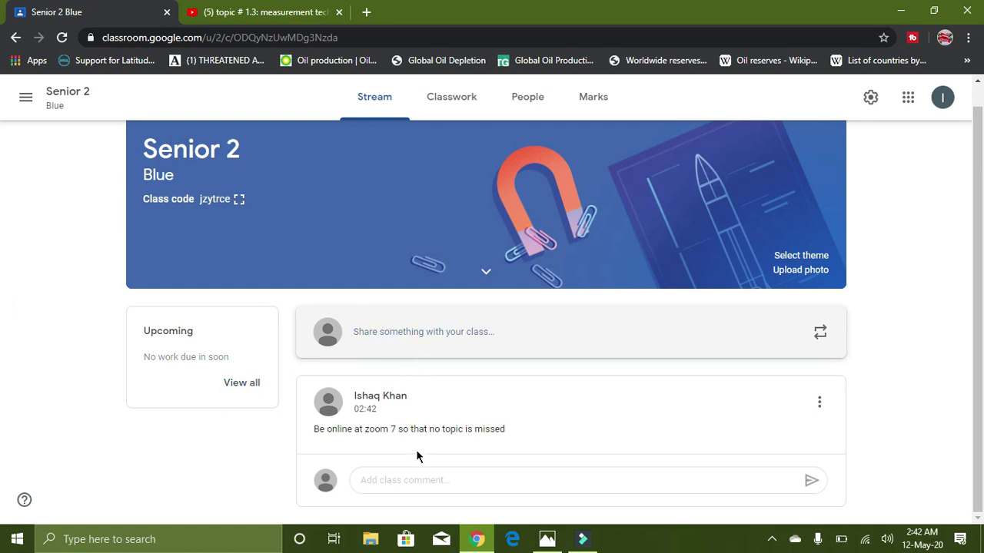
click(820, 406)
click(820, 405)
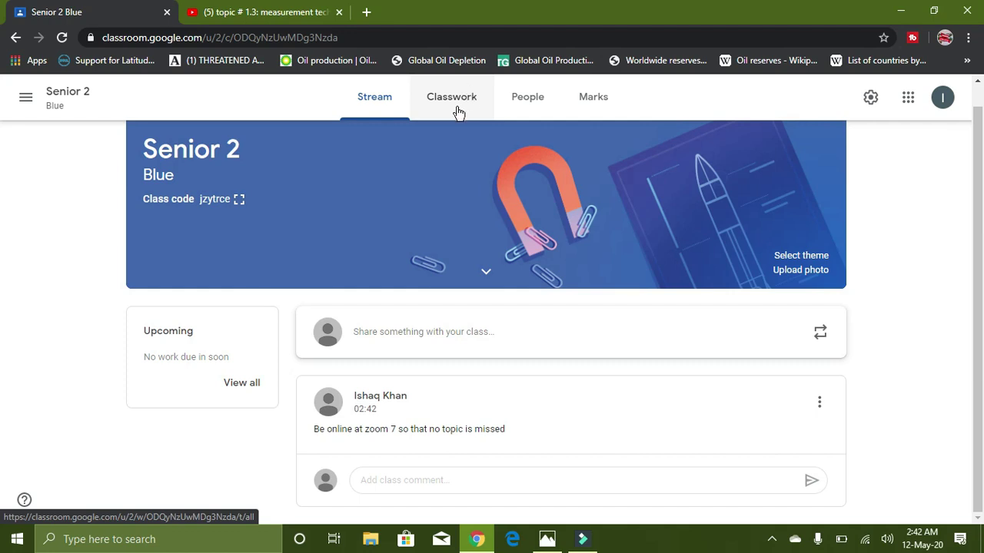
click(819, 402)
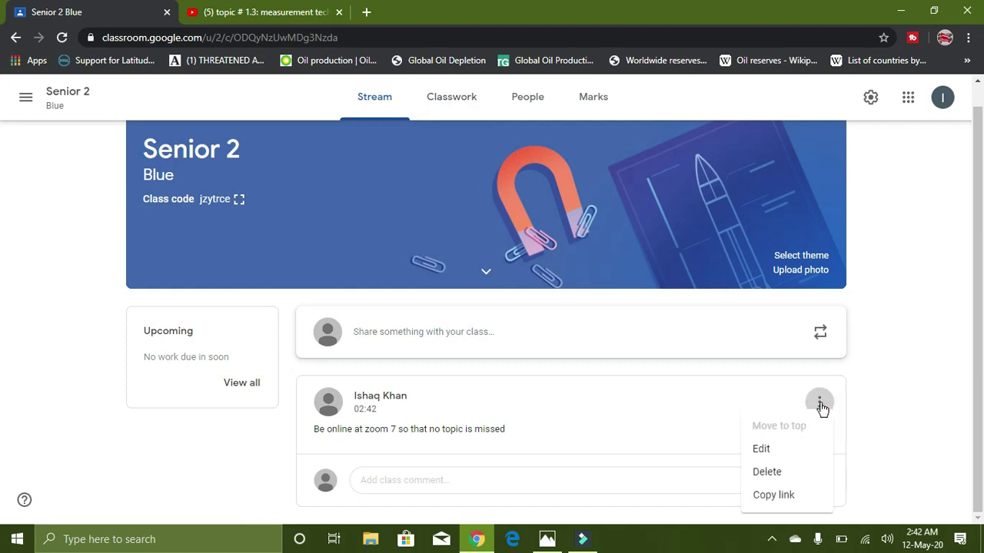
Create a new classwork assignment for the class and title it "Unit Conversion".
click(447, 103)
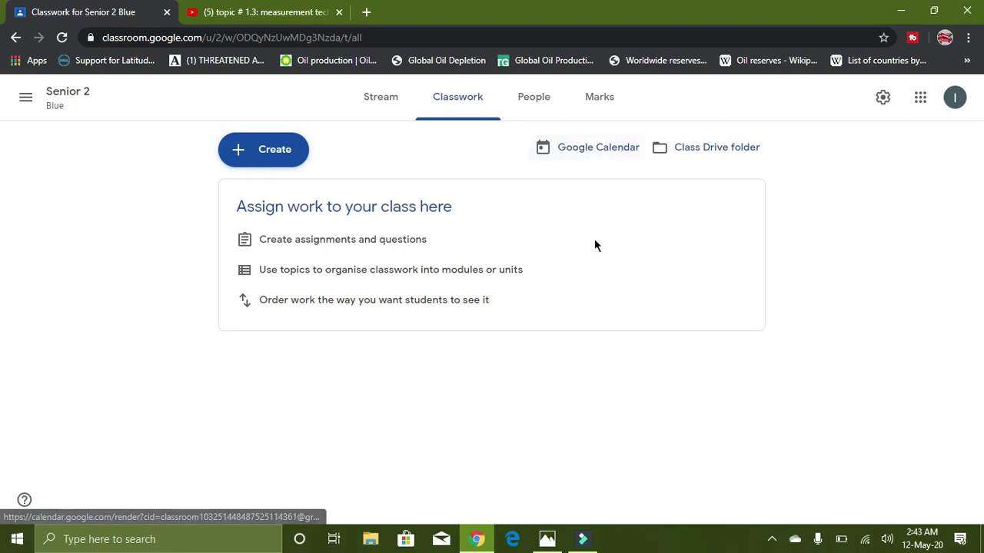
click(266, 161)
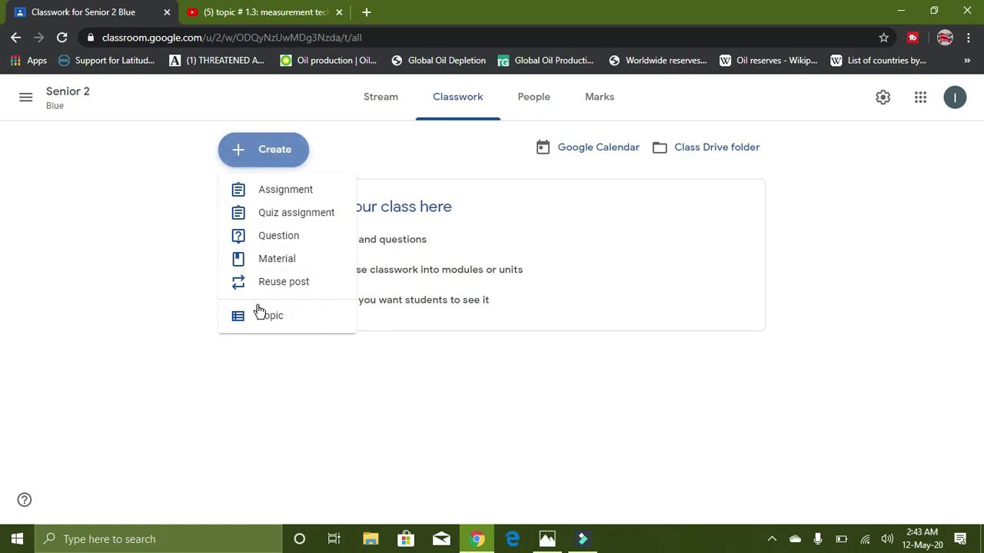
click(275, 193)
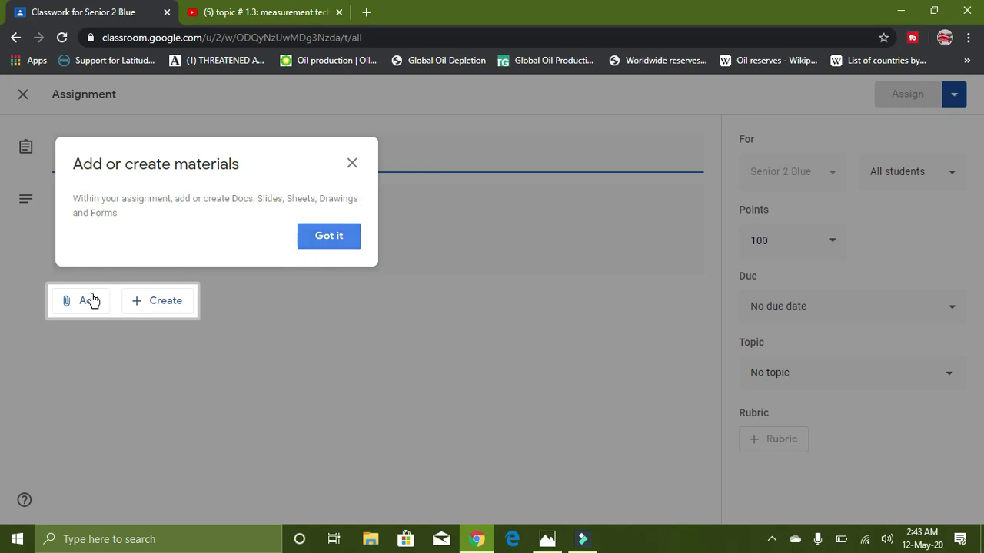
click(328, 236)
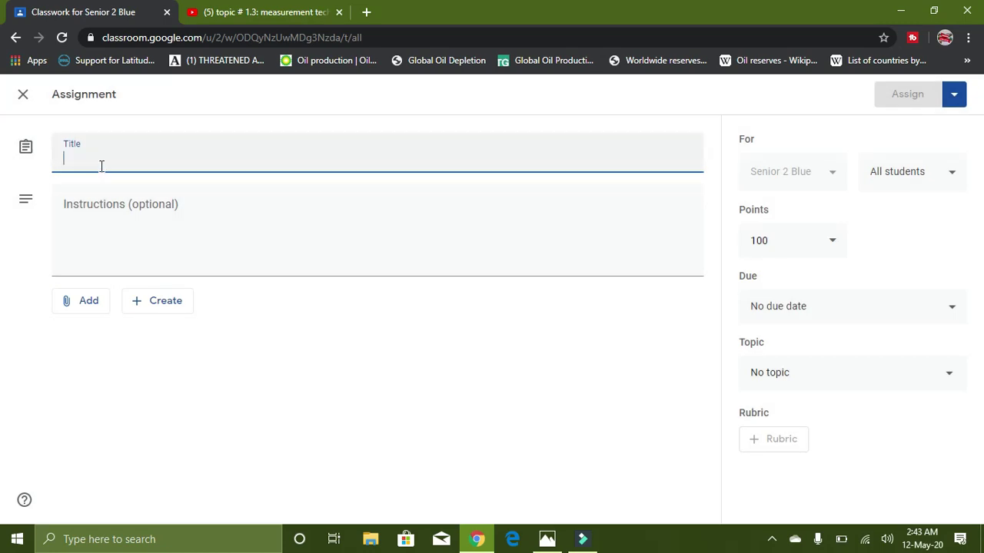
text(Unit )
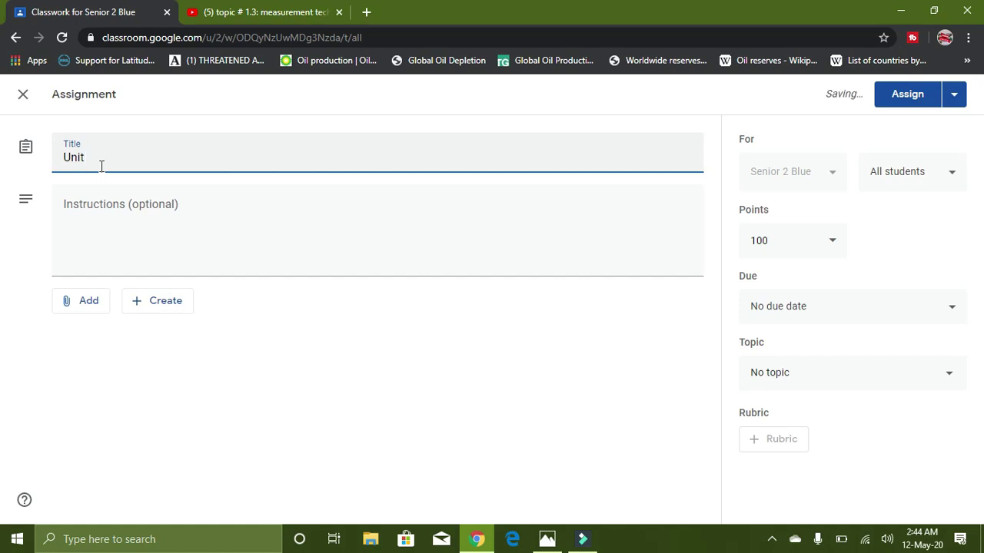
text(Co)
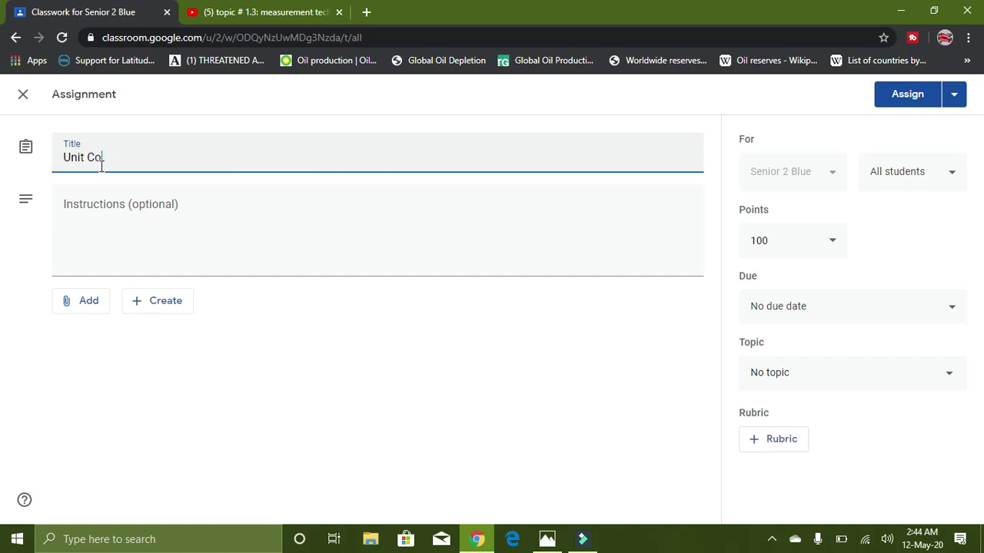
text(nversion)
Enter the assignment instructions "Use table that is attached with assignment. You can take help from the videos whose link is provided".
click(127, 233)
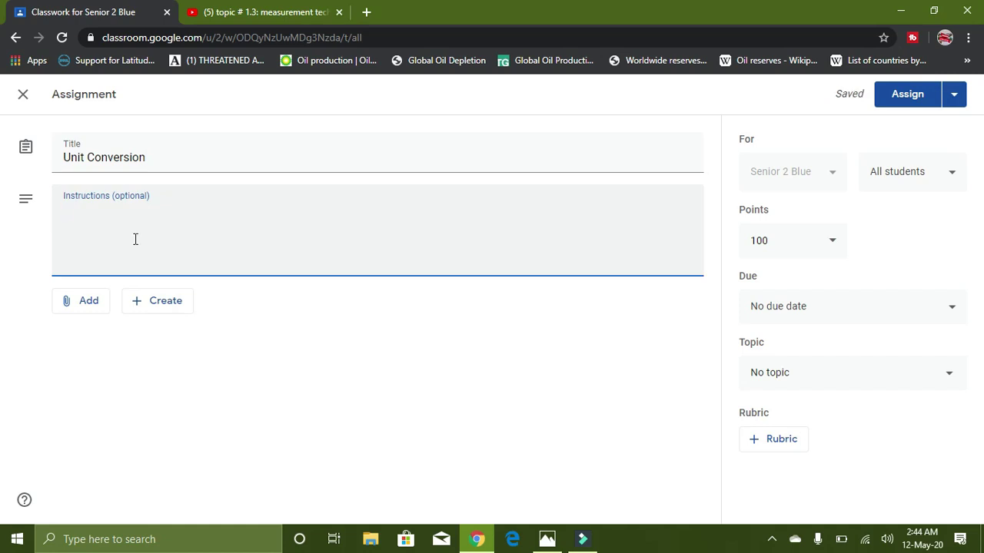
text(Use table)
text(that)
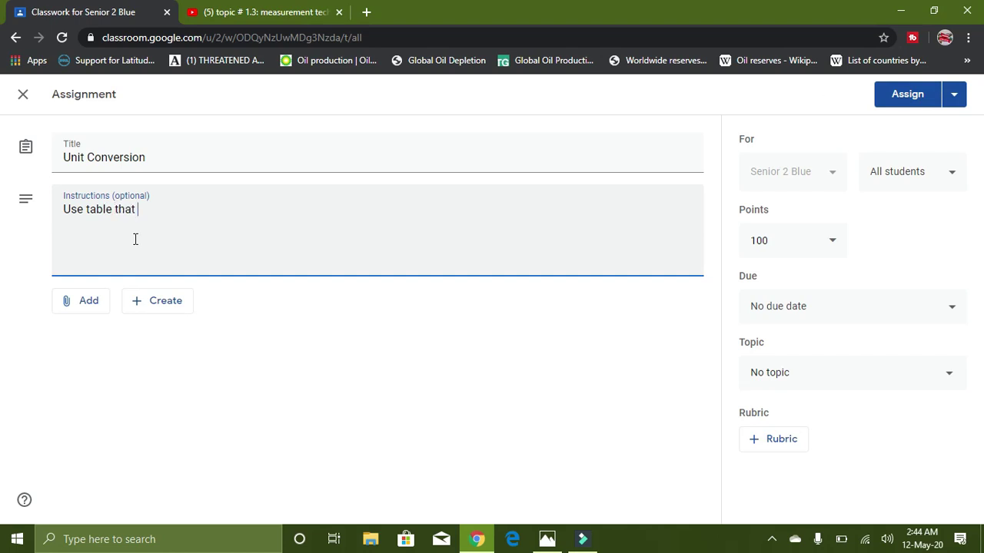
text( is attached with assign)
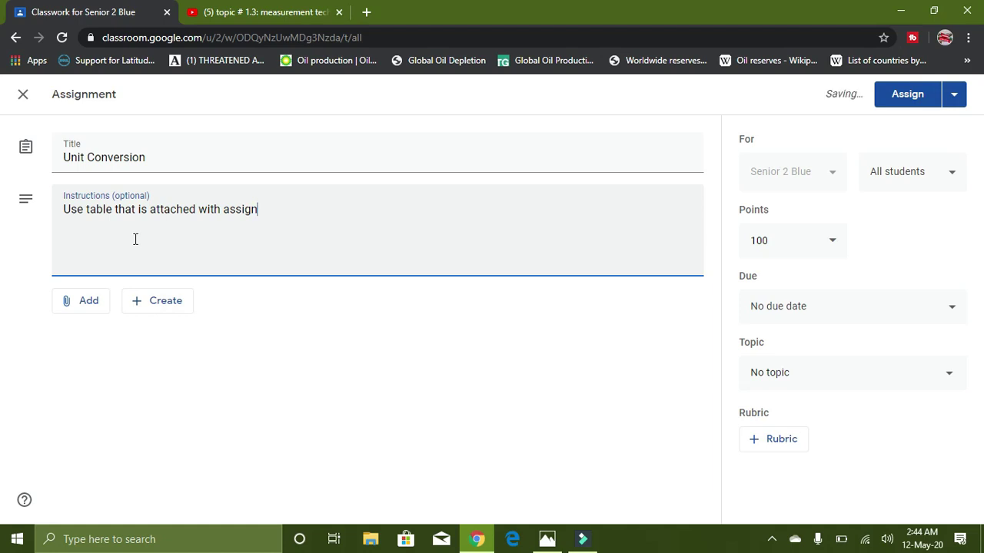
text(ment. You)
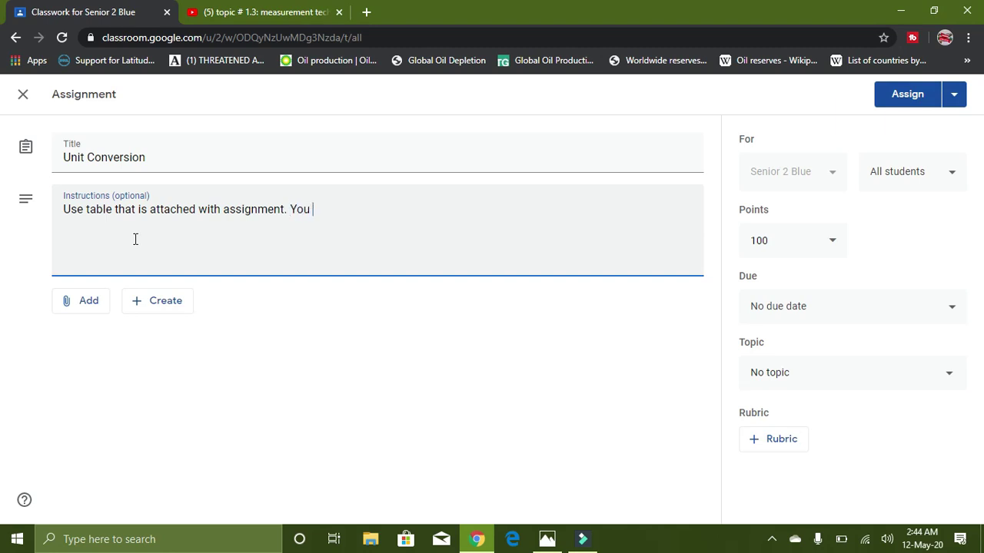
text( can take help from the v)
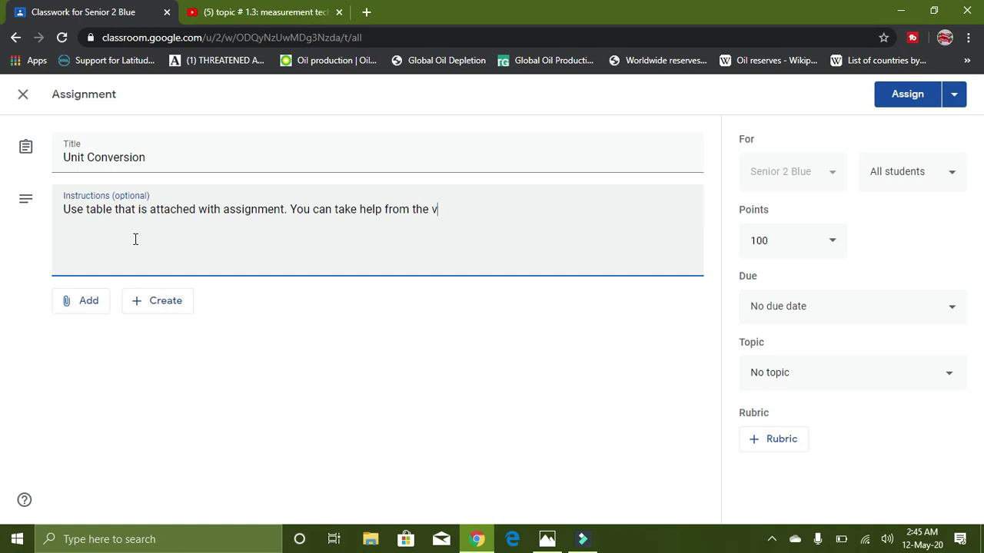
text(os whose)
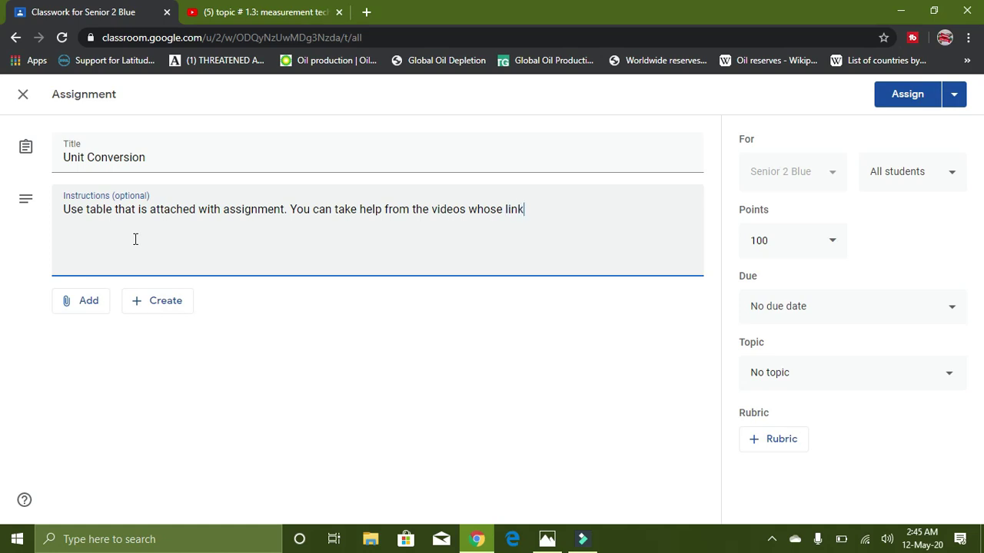
text(link is provided)
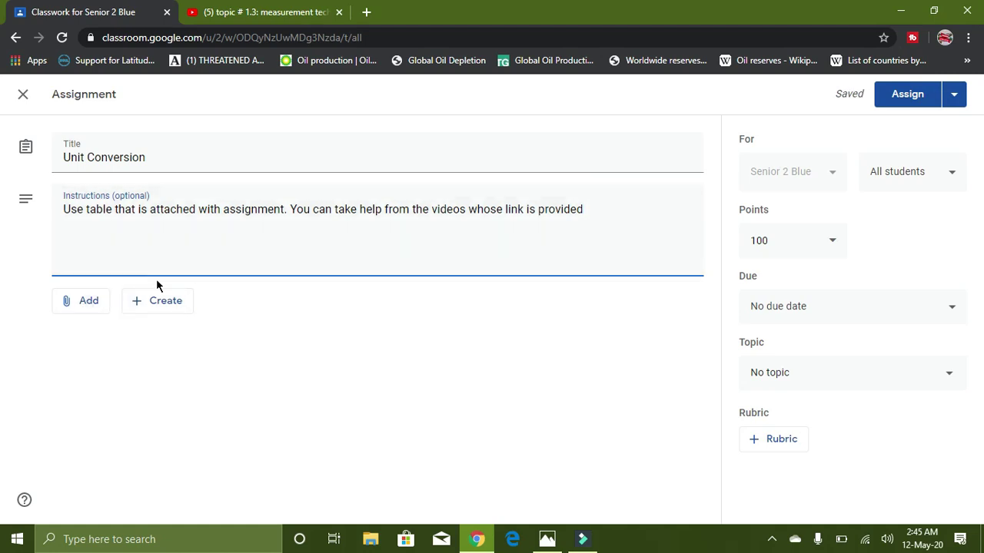
Start adding files from the device as attachments to the Unit Conversion assignment.
click(95, 300)
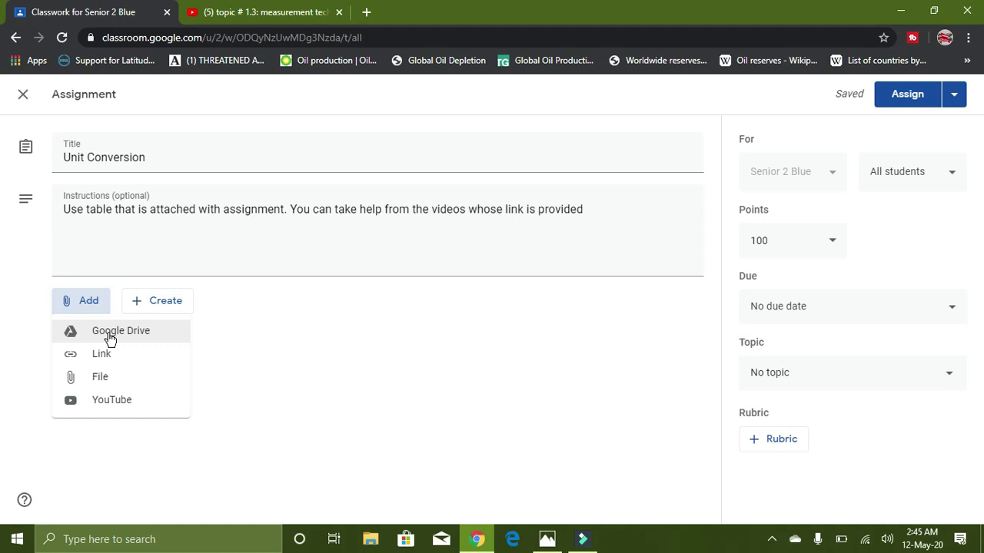
click(73, 378)
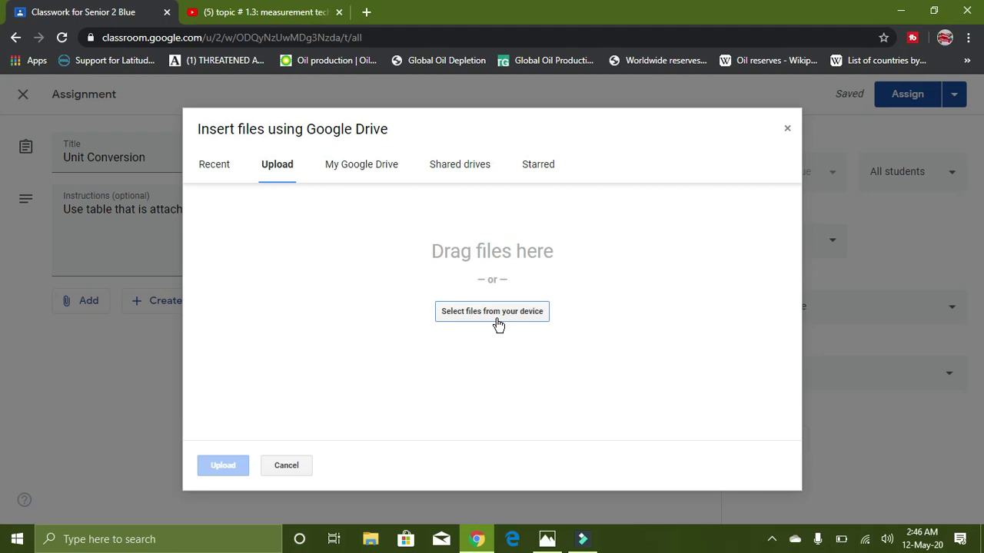
mouse_move(470, 538)
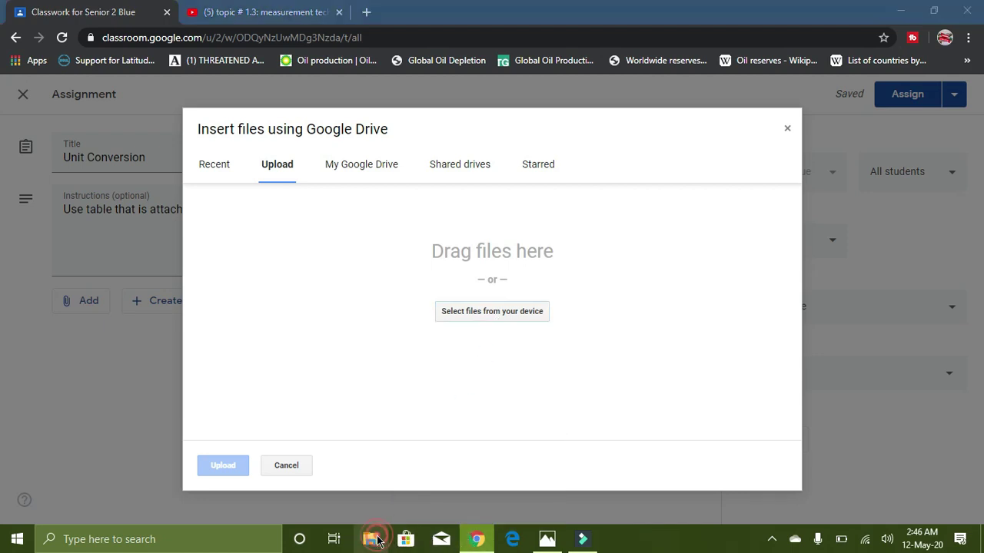
click(378, 540)
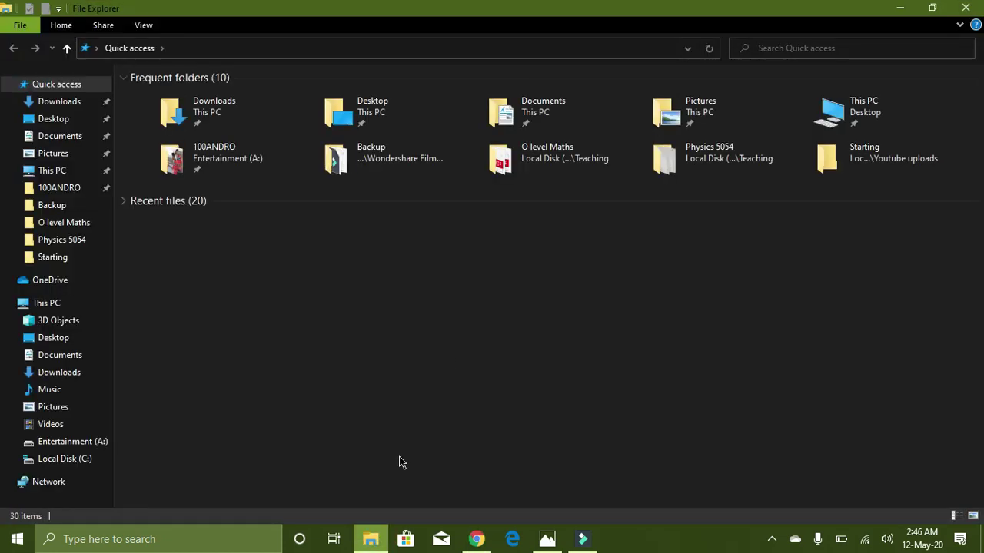
click(965, 8)
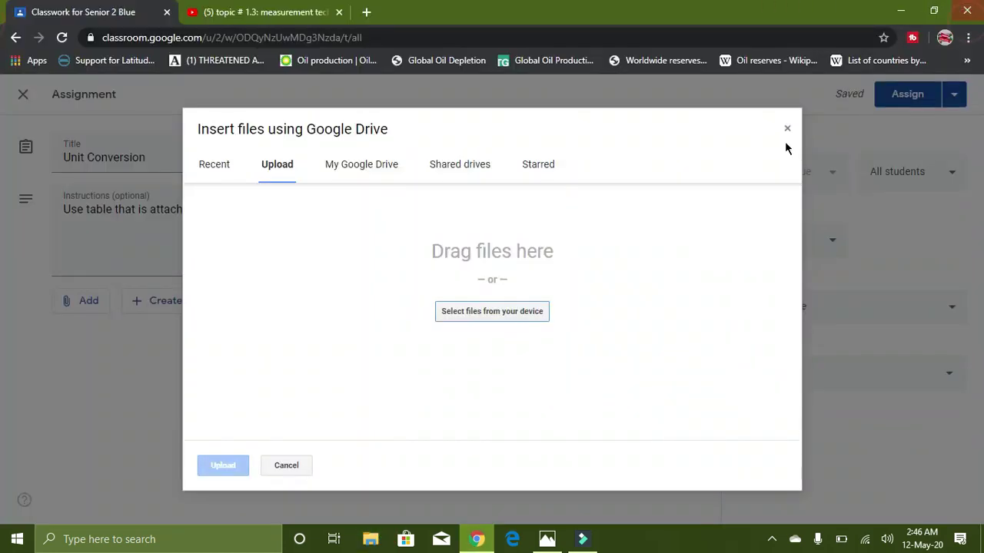
Upload the Assignment and Conversion factor table Word documents from the desktop to the assignment and dismiss the sharing settings notice.
click(476, 541)
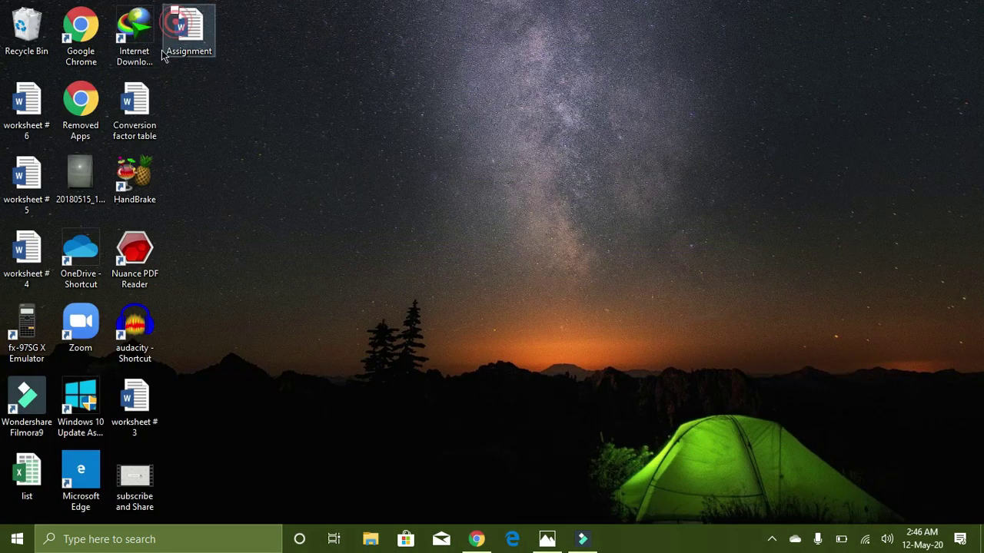
click(176, 10)
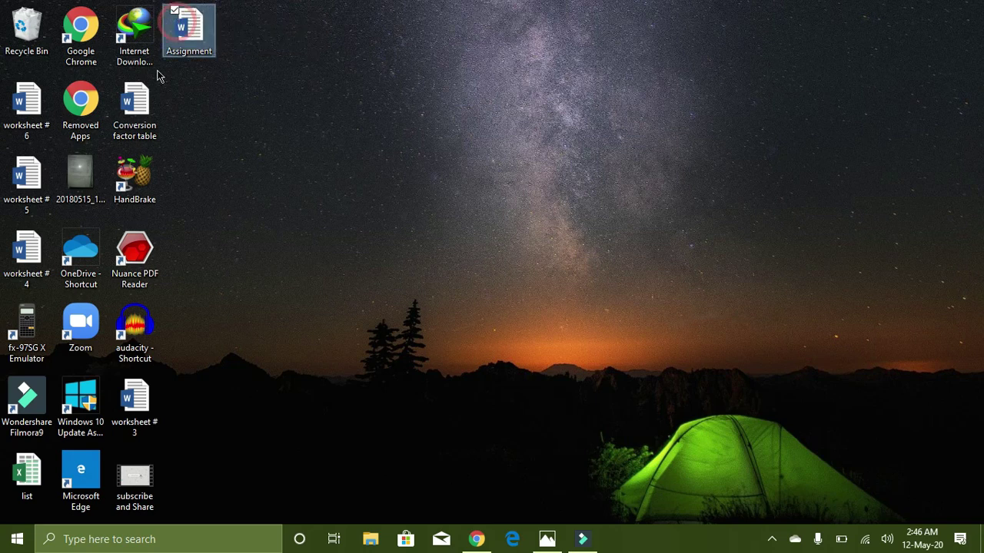
click(122, 86)
drag(124, 94, 473, 346)
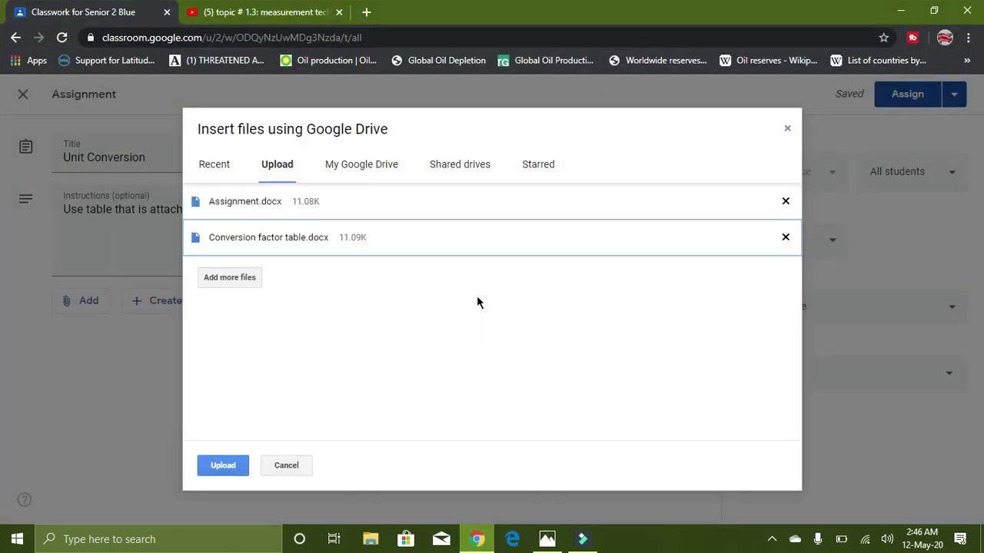
click(224, 466)
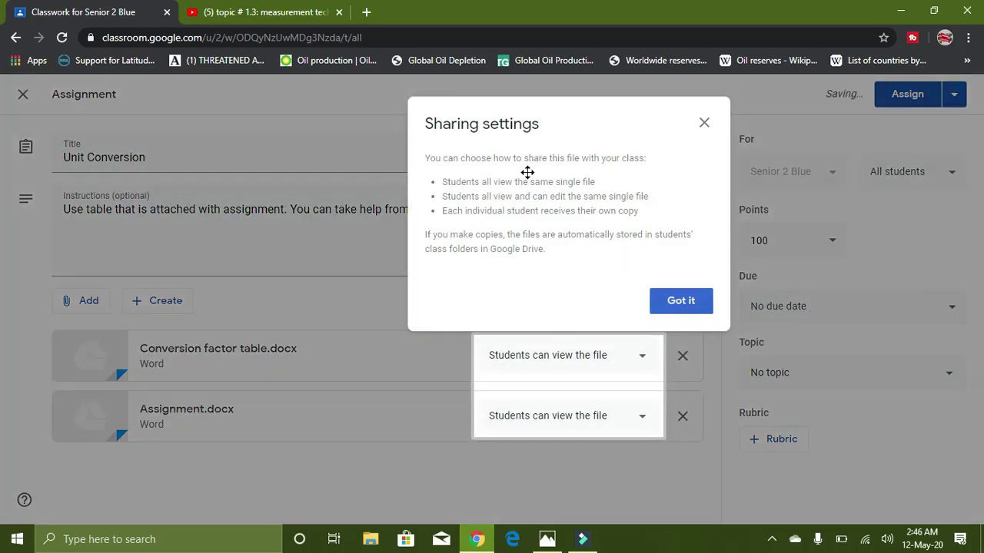
click(680, 304)
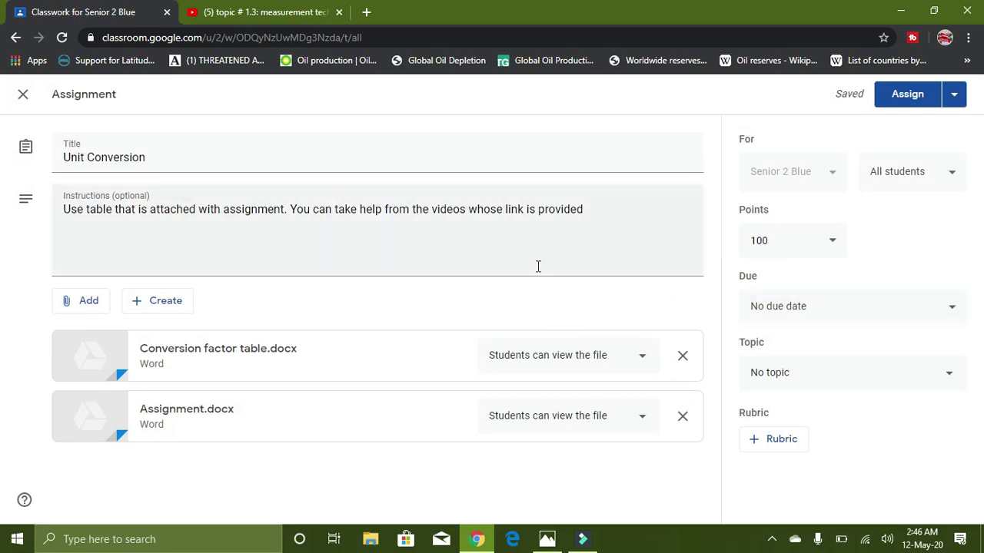
Start attaching a YouTube video to the assignment and switch to the open YouTube search results.
click(85, 302)
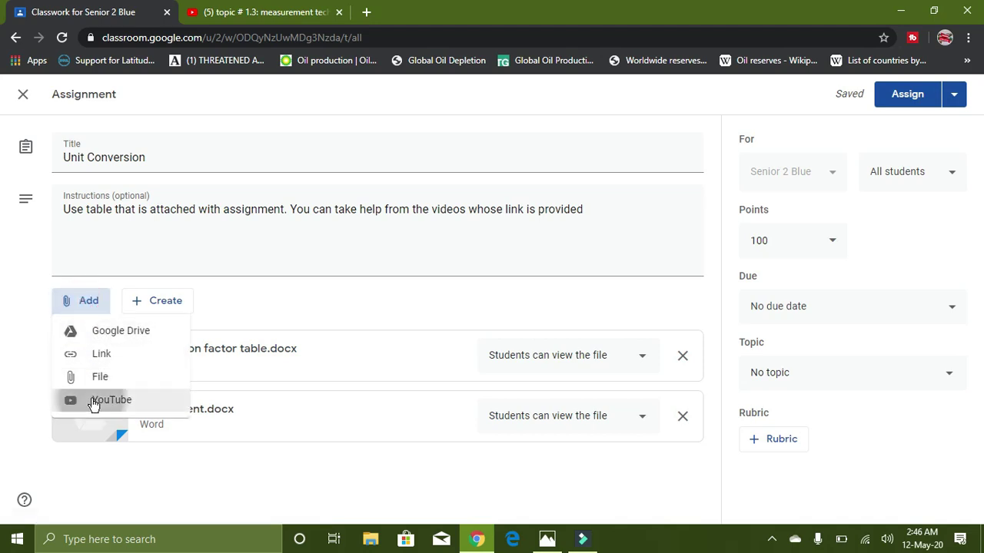
click(92, 400)
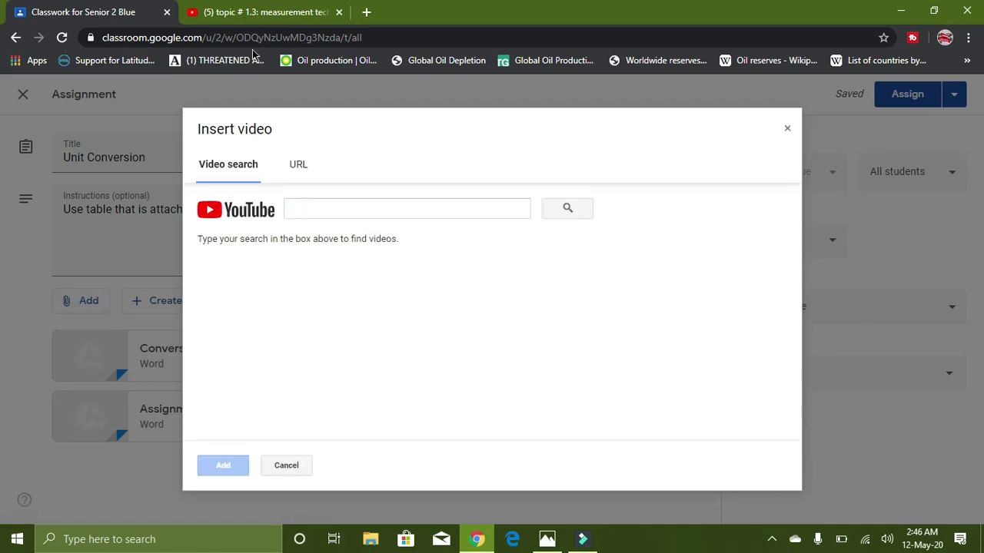
click(264, 13)
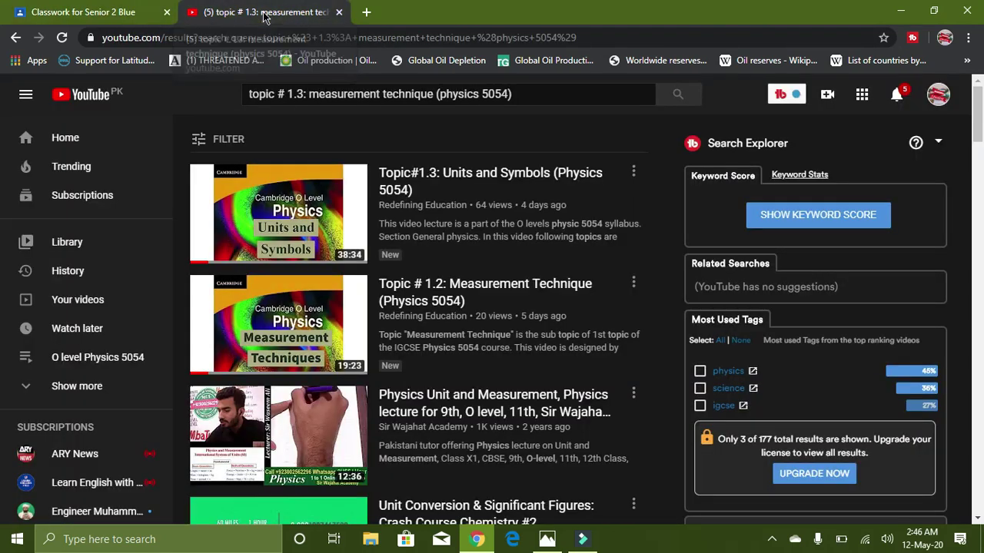
right_click(298, 214)
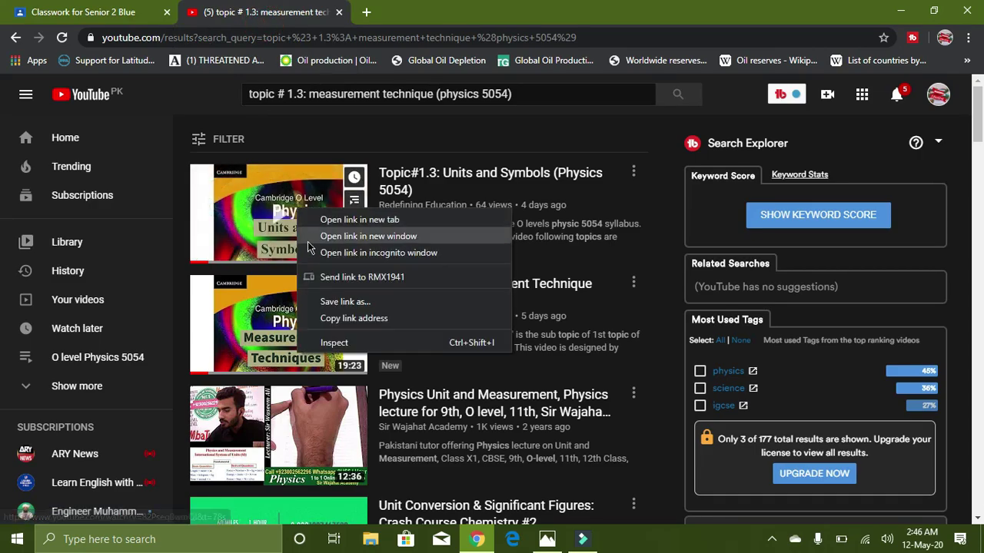
click(342, 305)
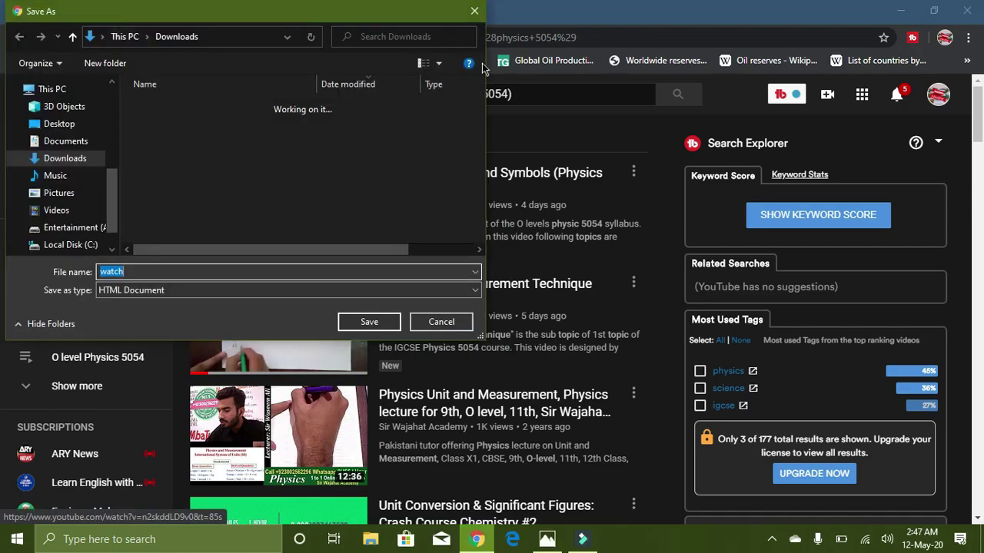
click(474, 12)
Copy the link of the YouTube video "Topic#1.3: Units and Symbols (Physics 5054)", find it by that link and attach it to the assignment.
right_click(298, 186)
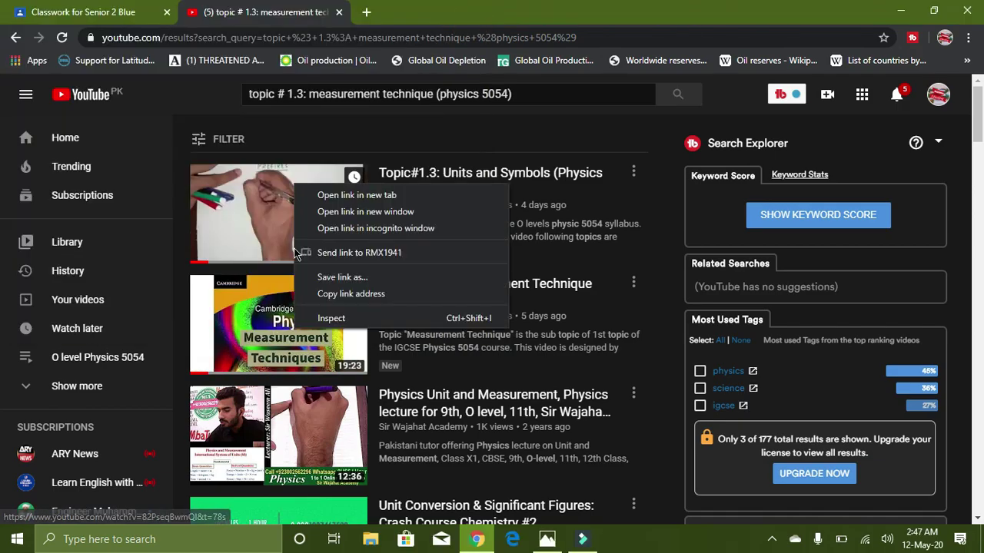
click(338, 292)
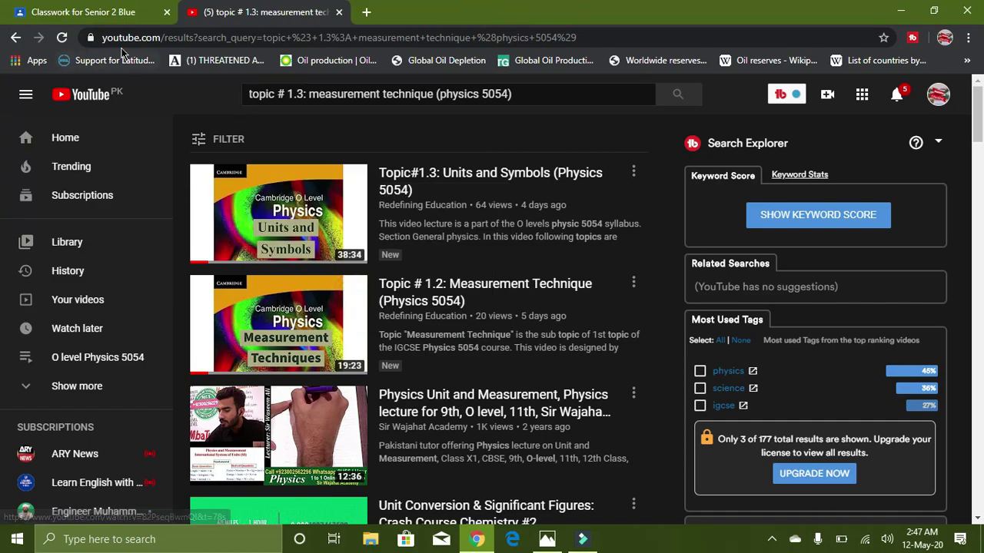
click(94, 15)
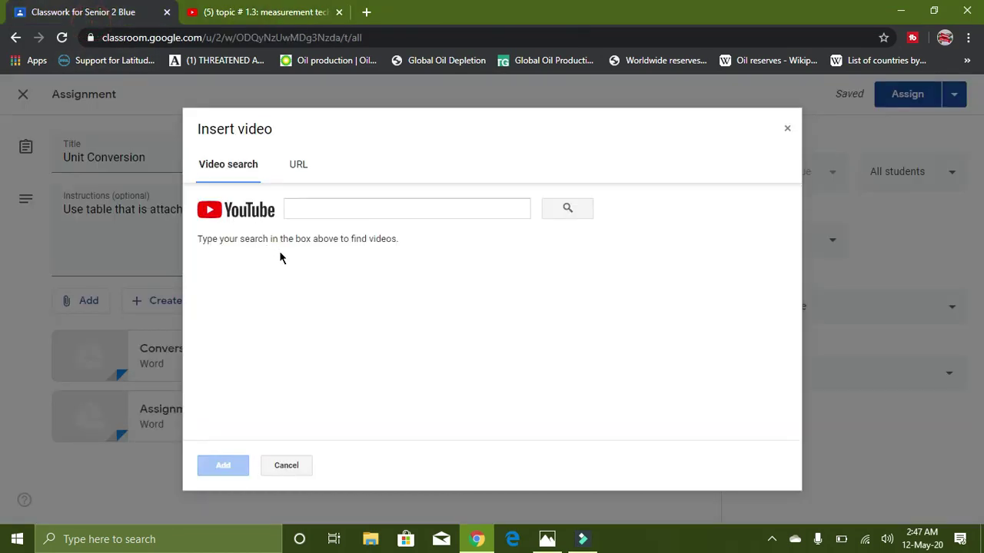
right_click(359, 208)
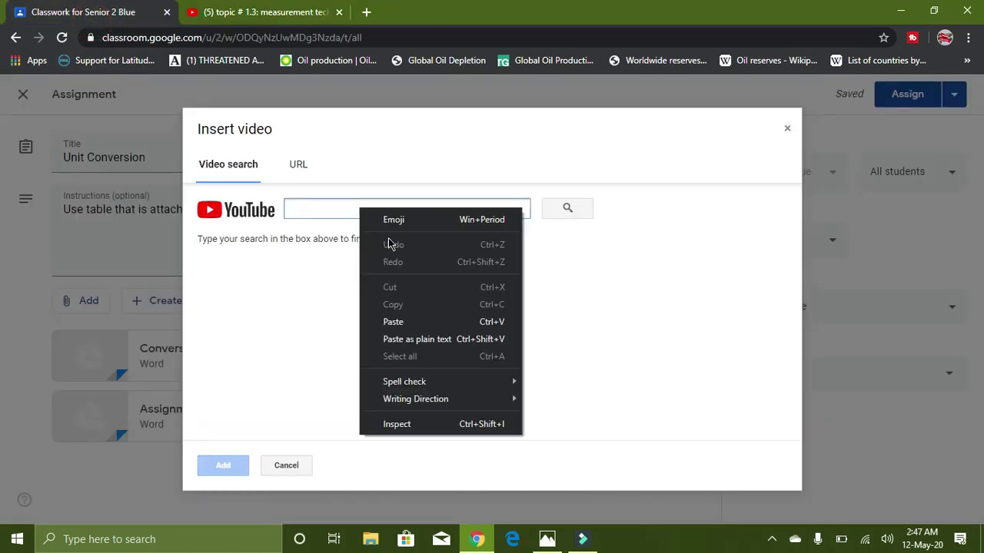
click(399, 321)
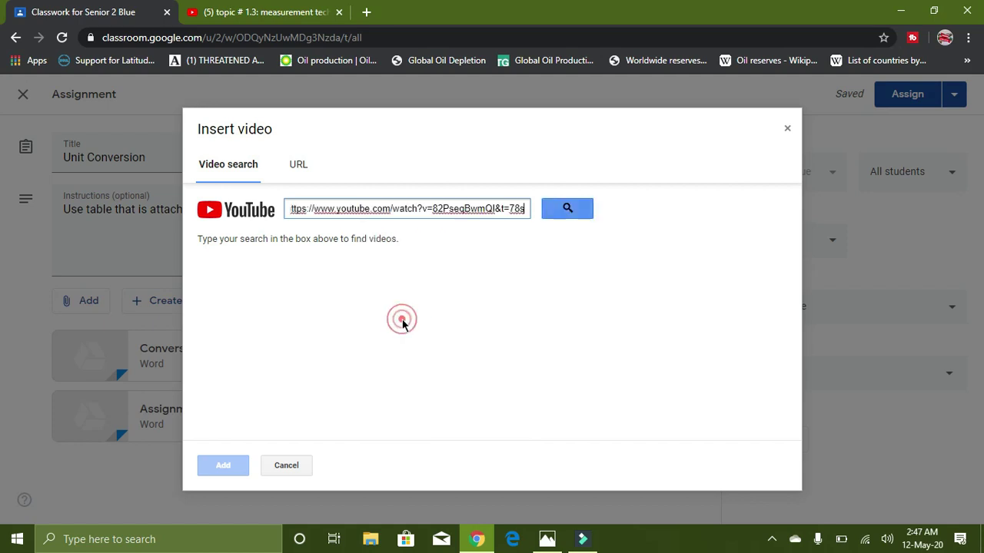
click(568, 208)
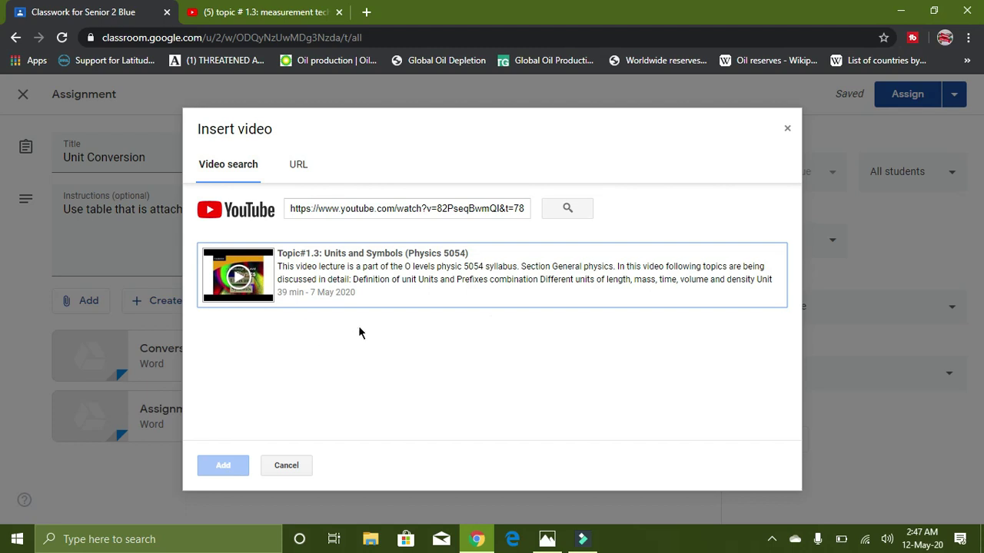
click(409, 385)
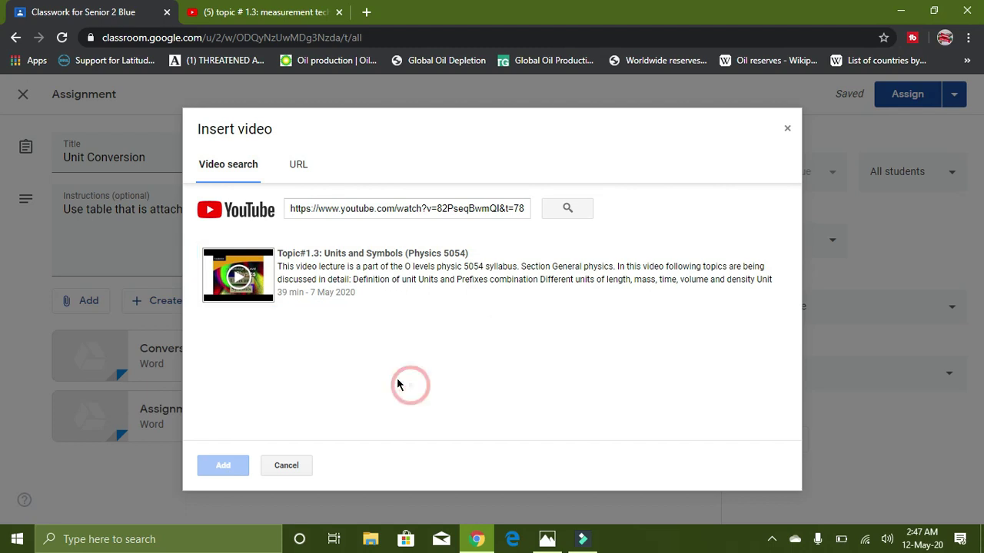
click(399, 284)
click(220, 469)
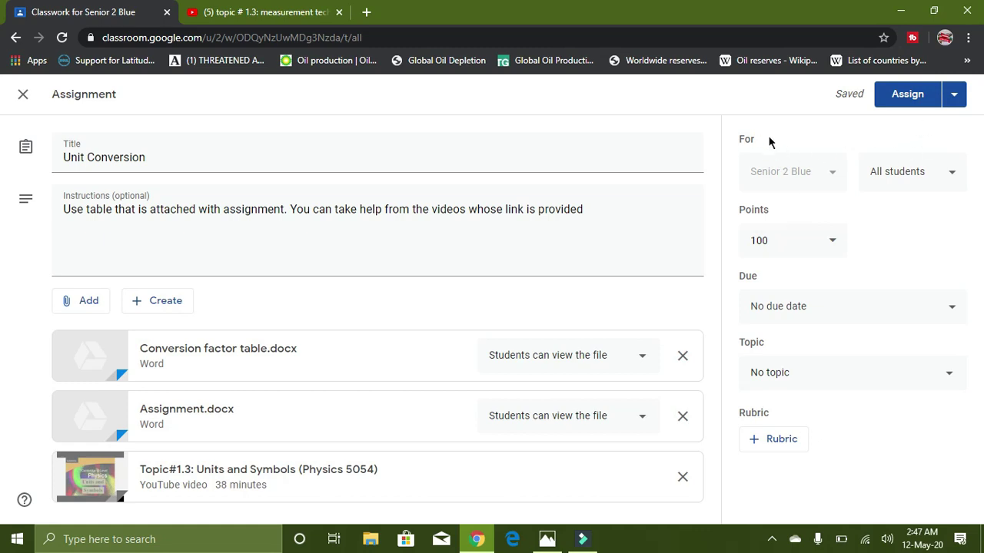
Check the student selection for the assignment and set its points to 50.
click(927, 179)
click(925, 177)
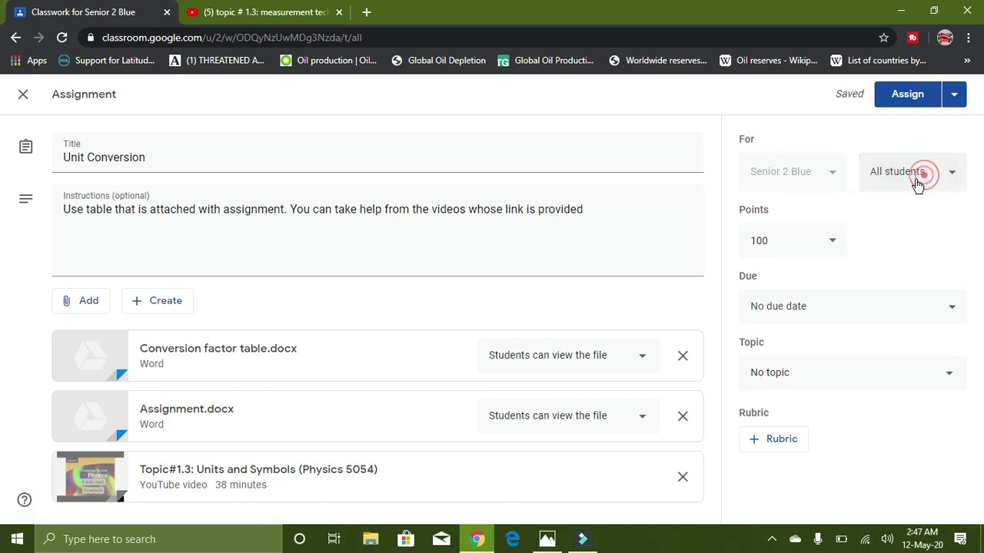
click(796, 241)
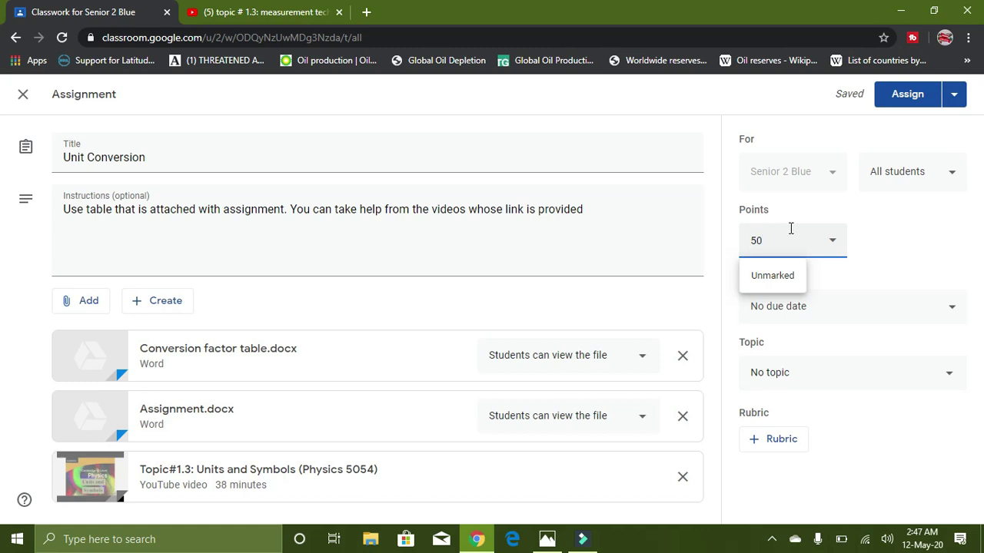
click(871, 275)
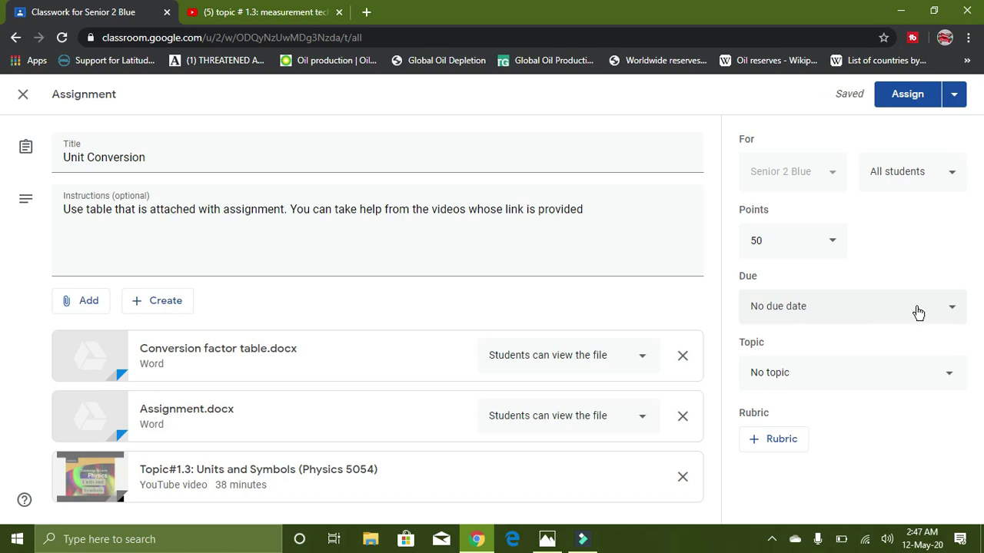
Set the assignment's due date to 20 May 2020.
click(943, 311)
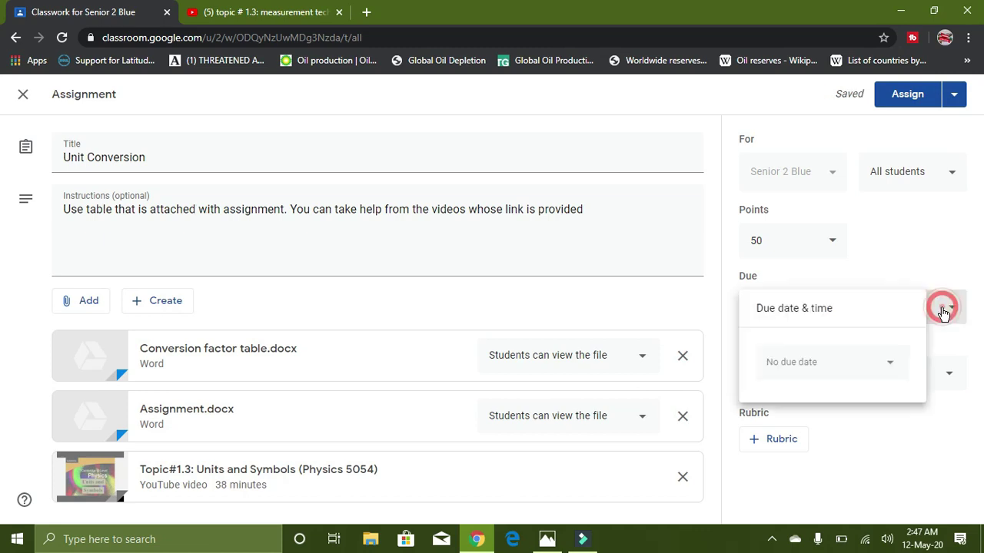
click(797, 308)
click(819, 366)
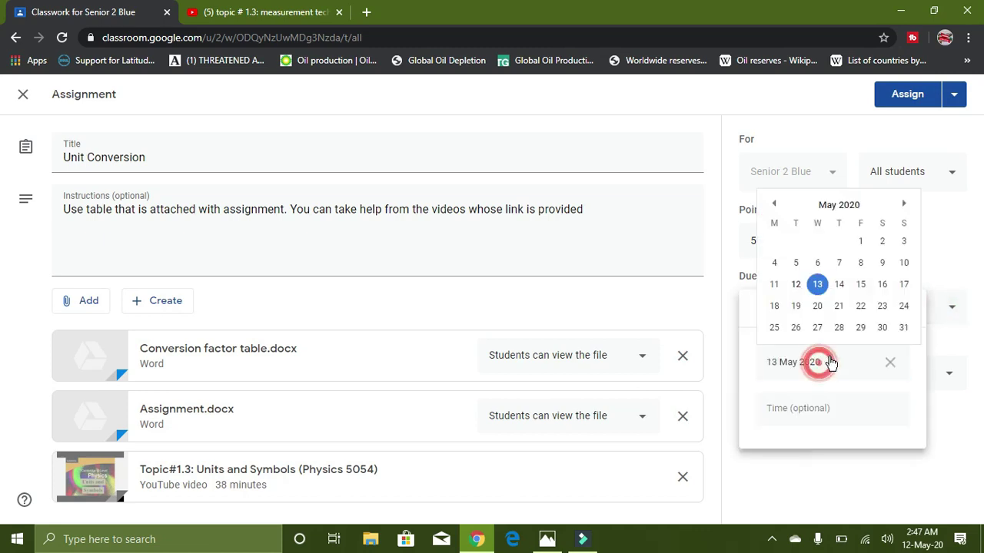
click(817, 307)
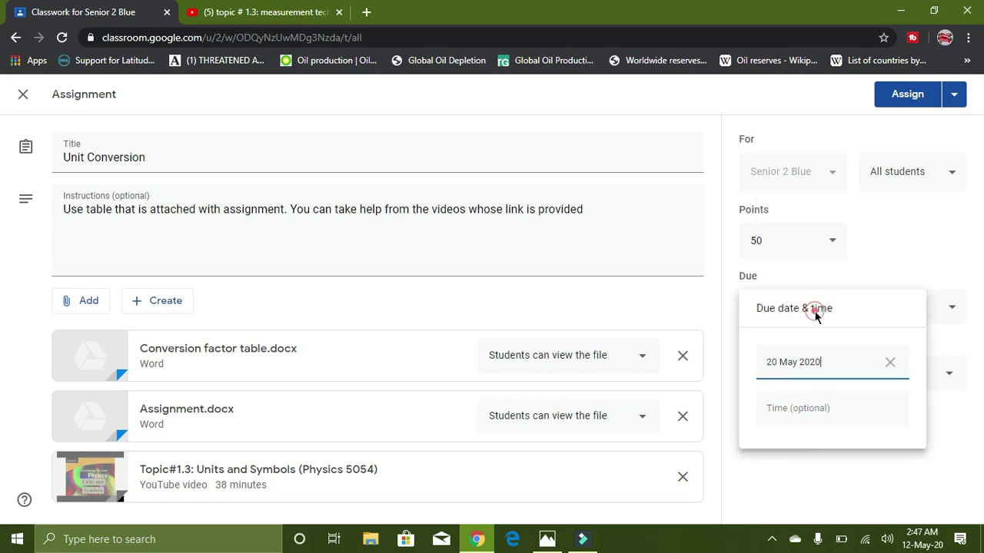
Set the assignment's due time to 12 pm and close the due date settings.
click(837, 411)
click(826, 409)
click(837, 408)
key(BackSpace)
key(BackSpace)
key(BackSpace)
key(BackSpace)
key(BackSpace)
text(12 pm)
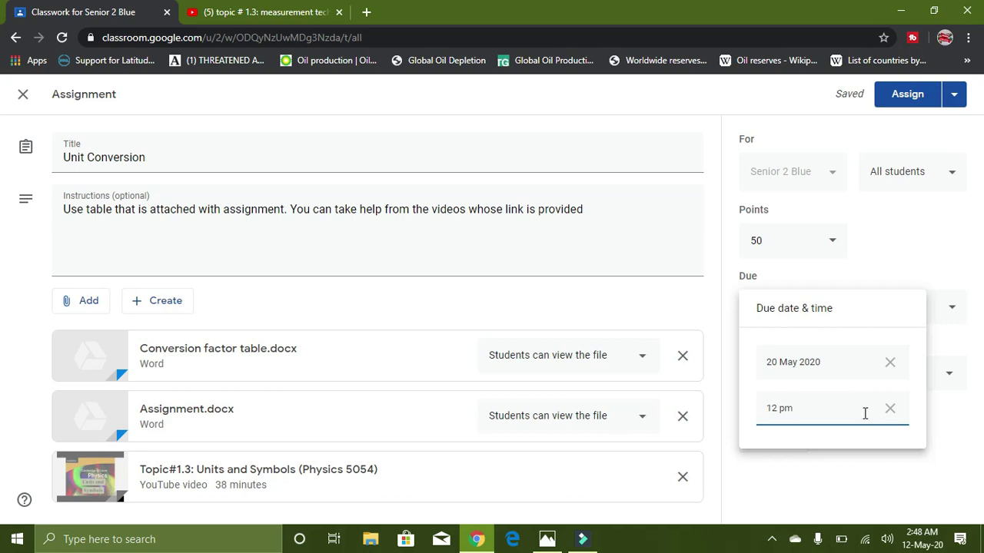
click(900, 465)
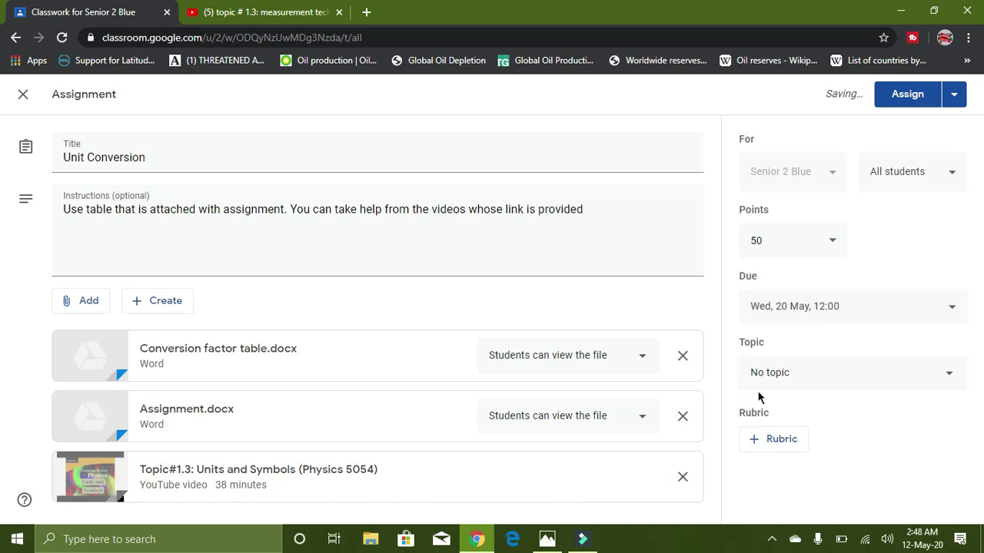
Create a new topic named "unit and Measurement" for the assignment.
click(808, 378)
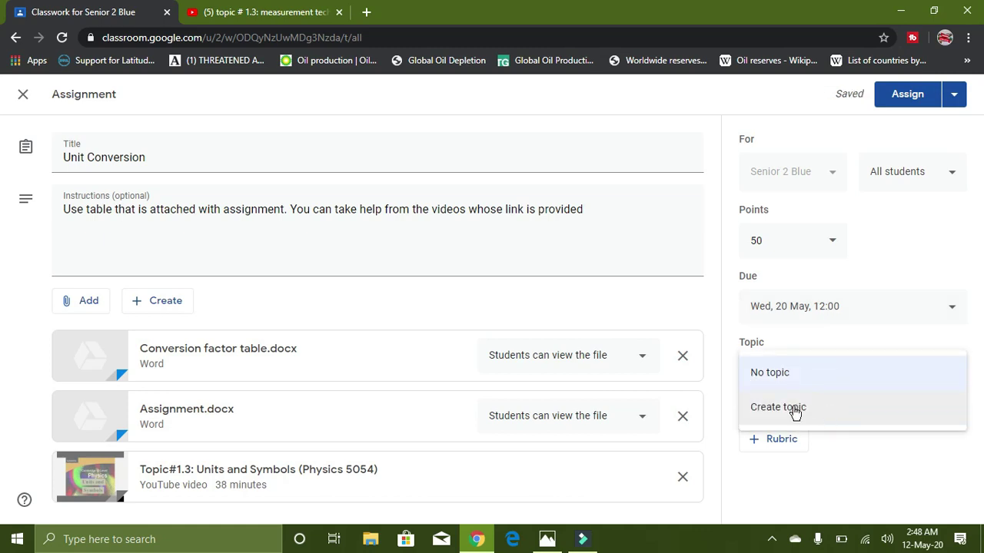
click(803, 409)
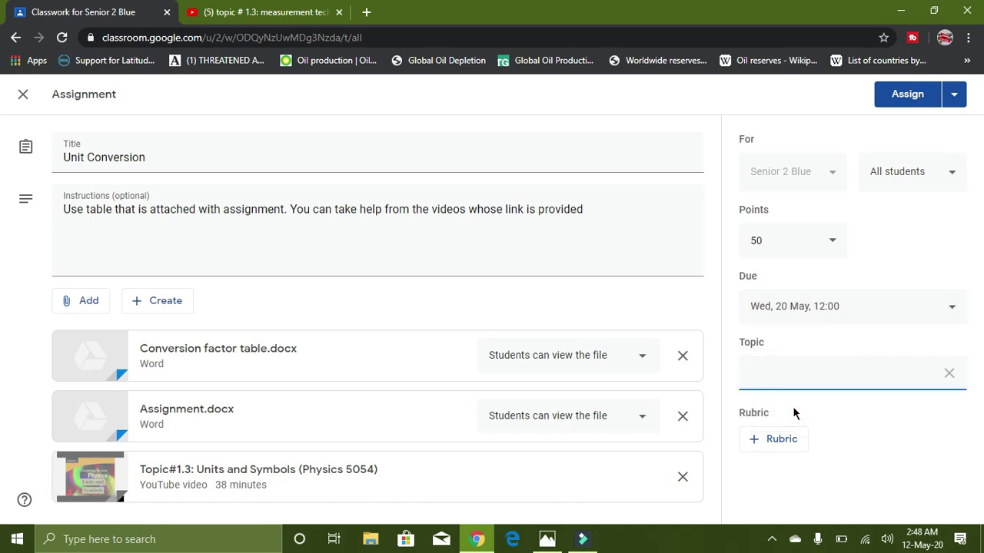
text(unit and Measure)
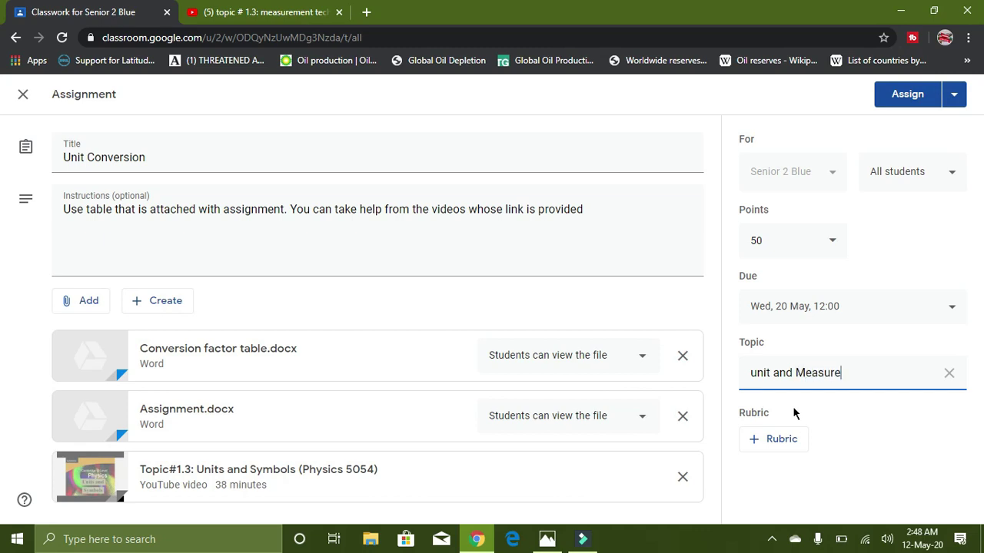
text(ment)
Create a new rubric for the assignment and title its first criterion "Correct Method".
click(774, 446)
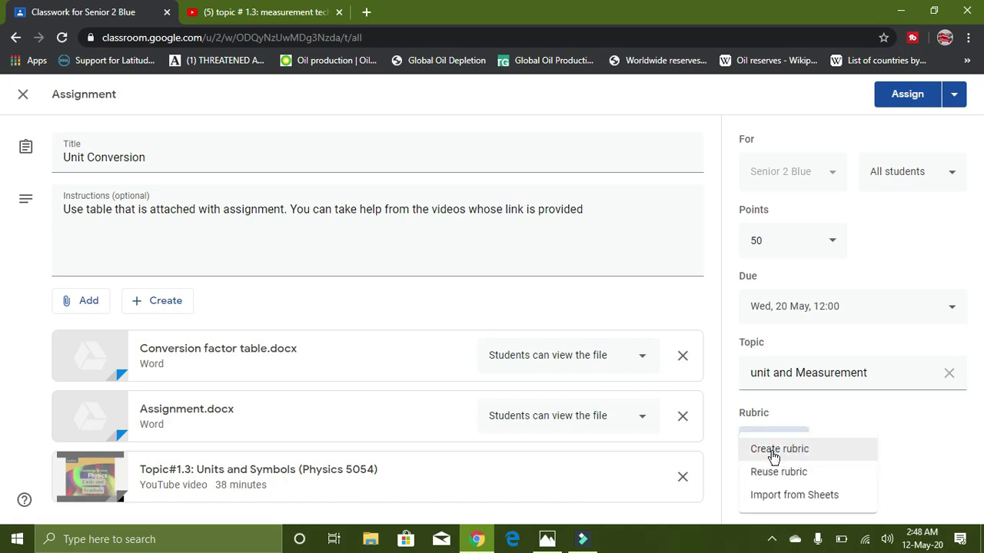
click(778, 454)
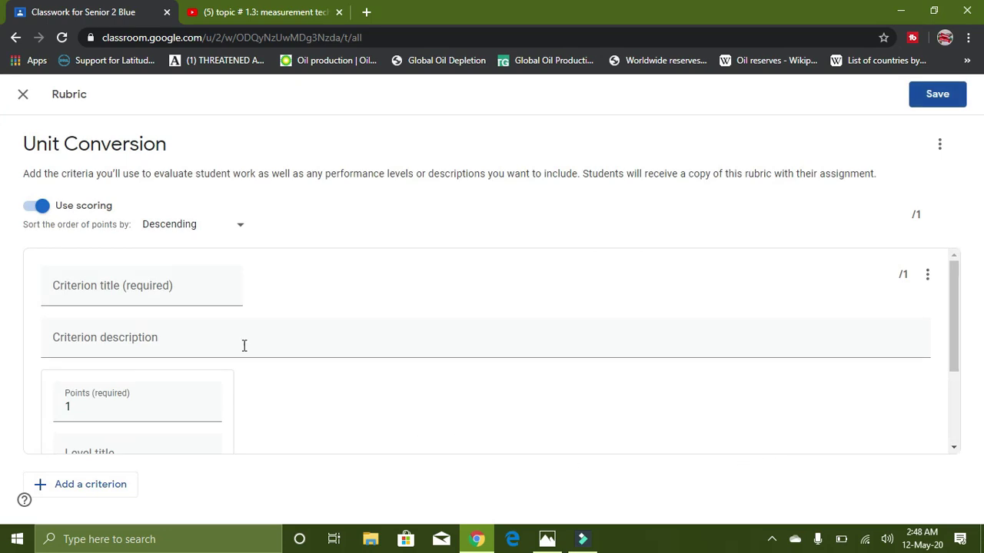
click(138, 290)
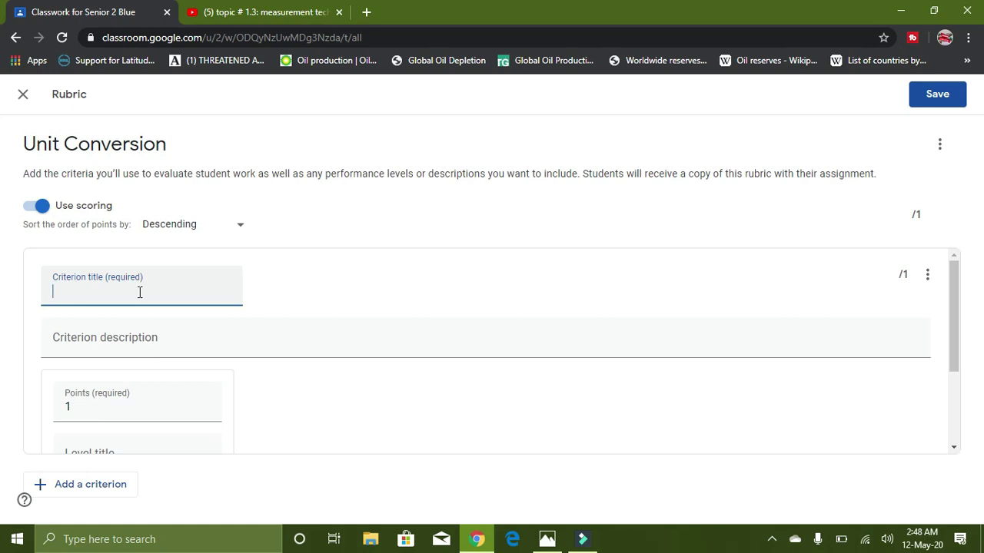
text(Correct Method)
Describe the first criterion as "Correct method means Selction of correct Conversion factor and its appropriate use".
click(109, 348)
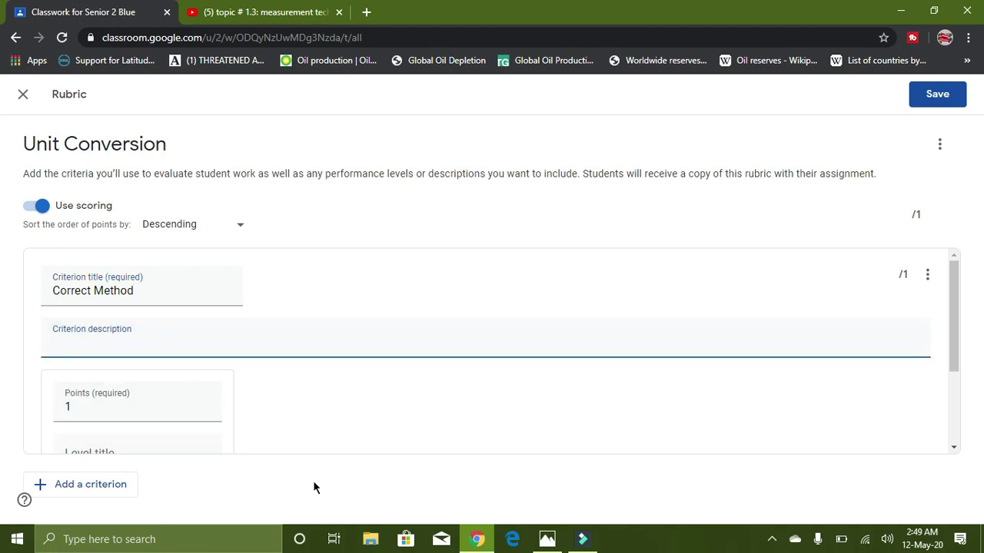
text(Correct method )
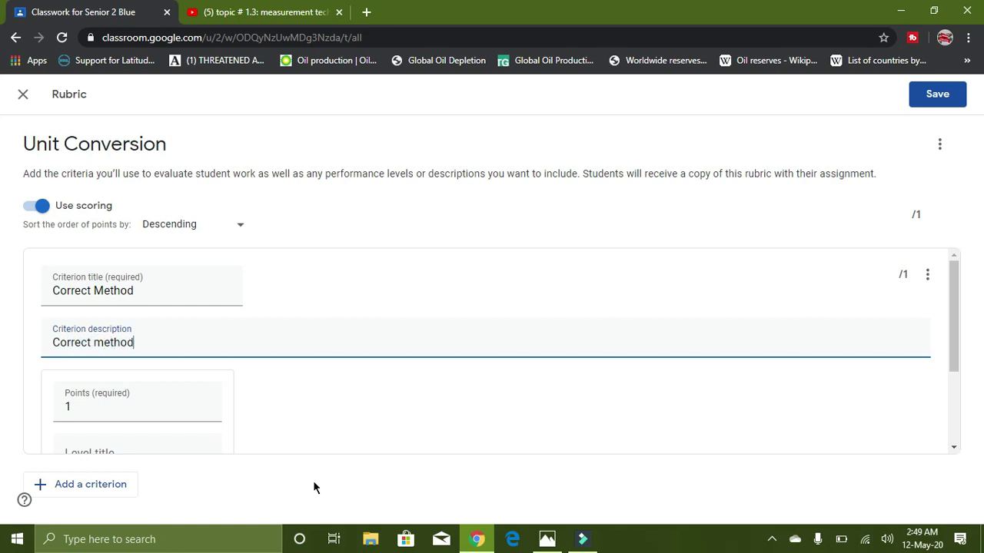
text(means Selction o)
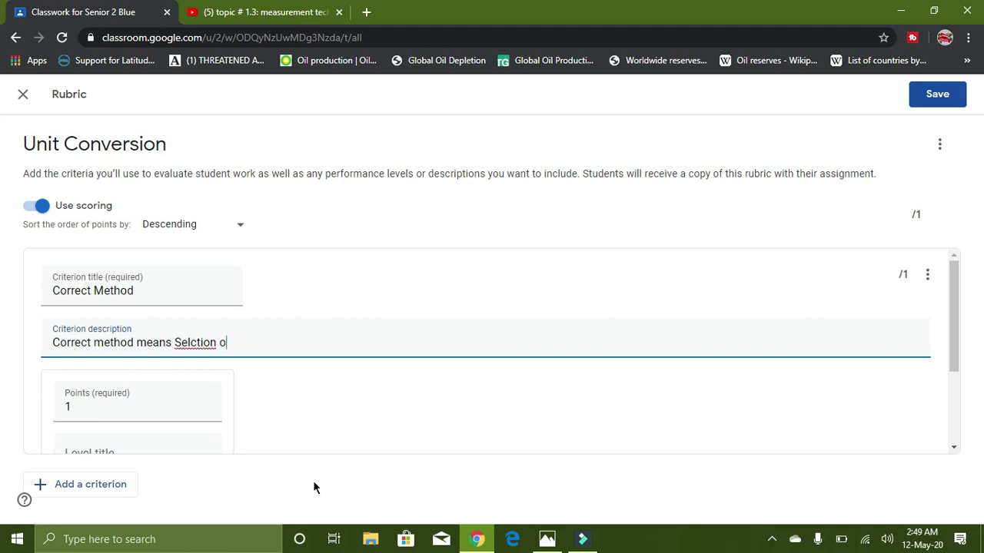
text(f correct)
text(Conversion facto)
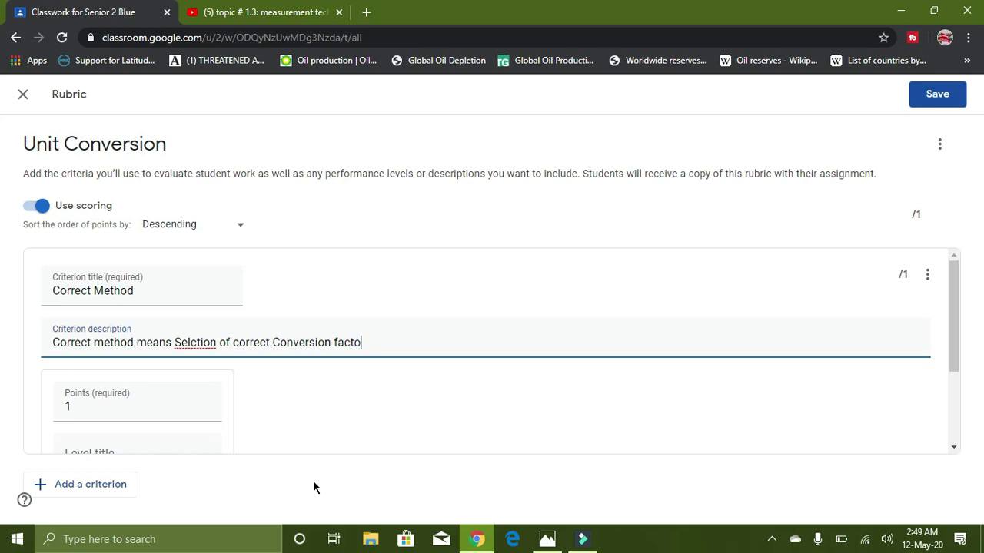
text(r and its approp)
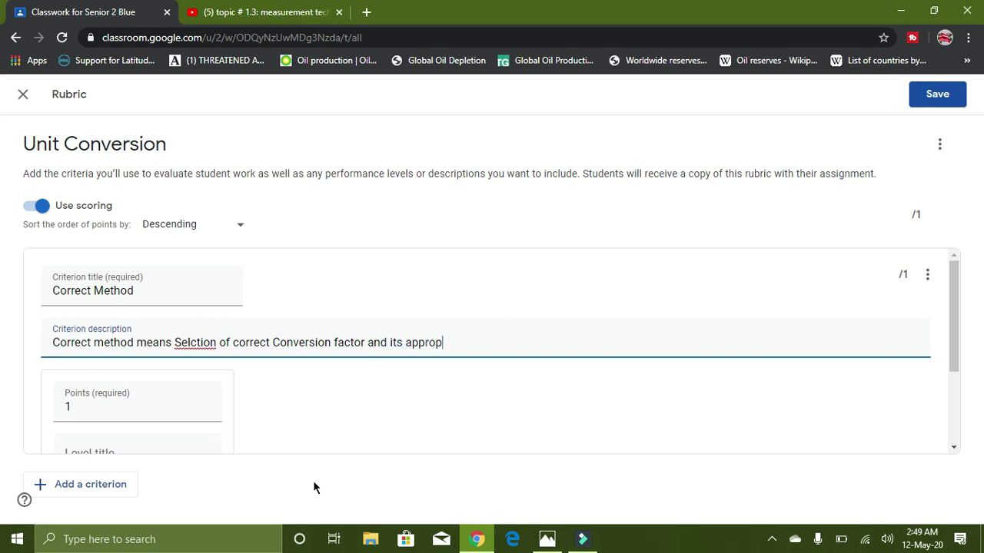
text(riate use)
Add a second criterion to the rubric and title it "correct Answer".
scroll(109, 400, down, 1)
scroll(152, 407, down, 2)
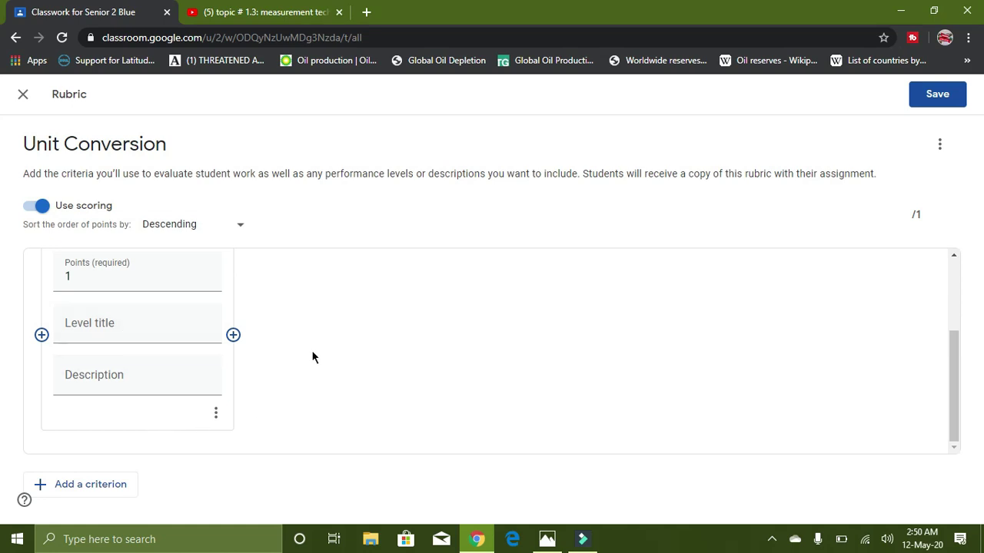
scroll(874, 268, up, 3)
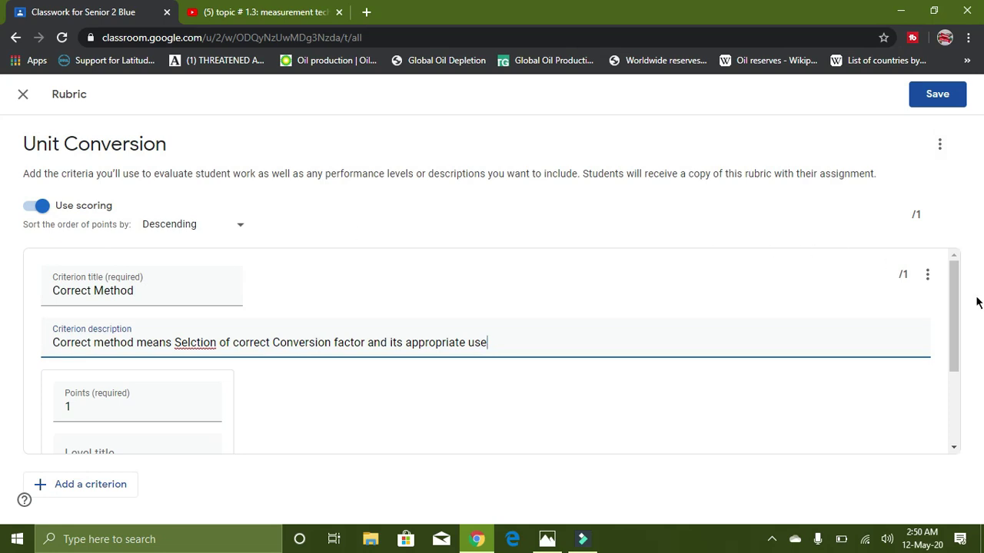
drag(955, 305, 966, 406)
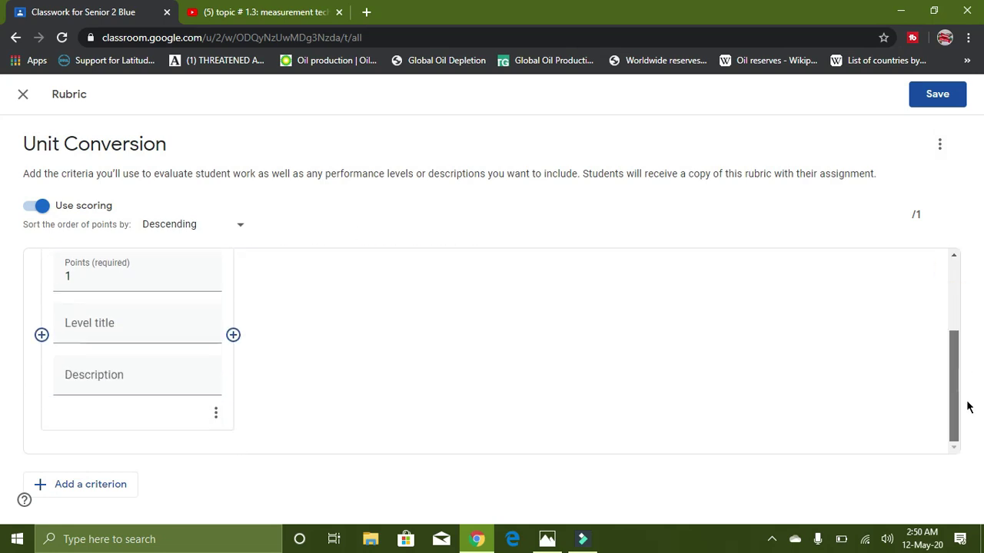
click(45, 492)
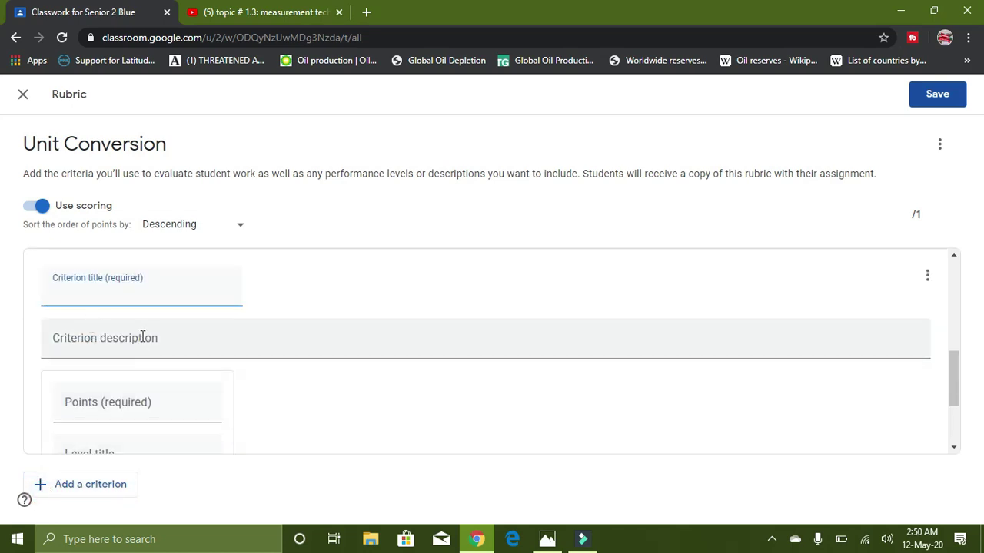
text(correct Answer)
Describe the second criterion as "Correct answer upto 2 significant figures".
click(139, 339)
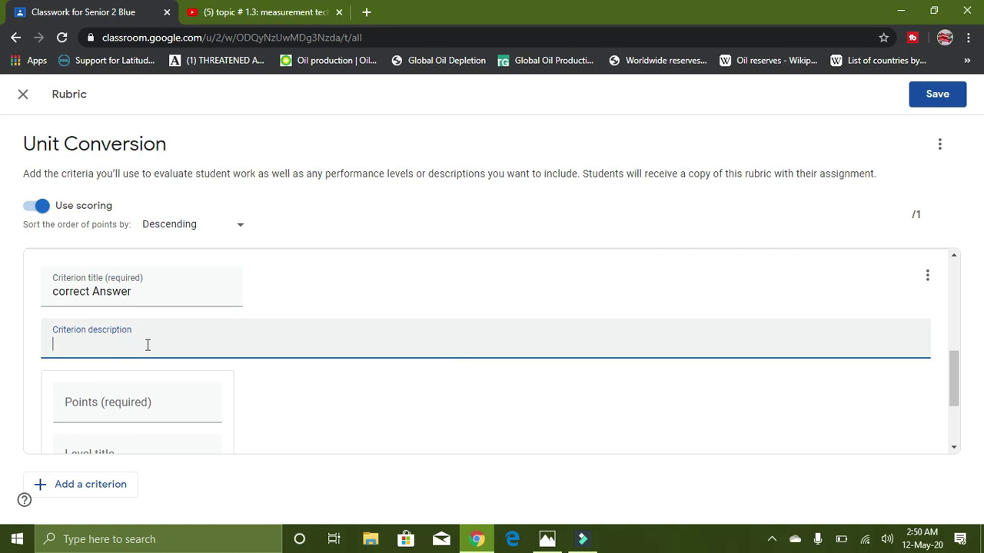
text(Correct answer u)
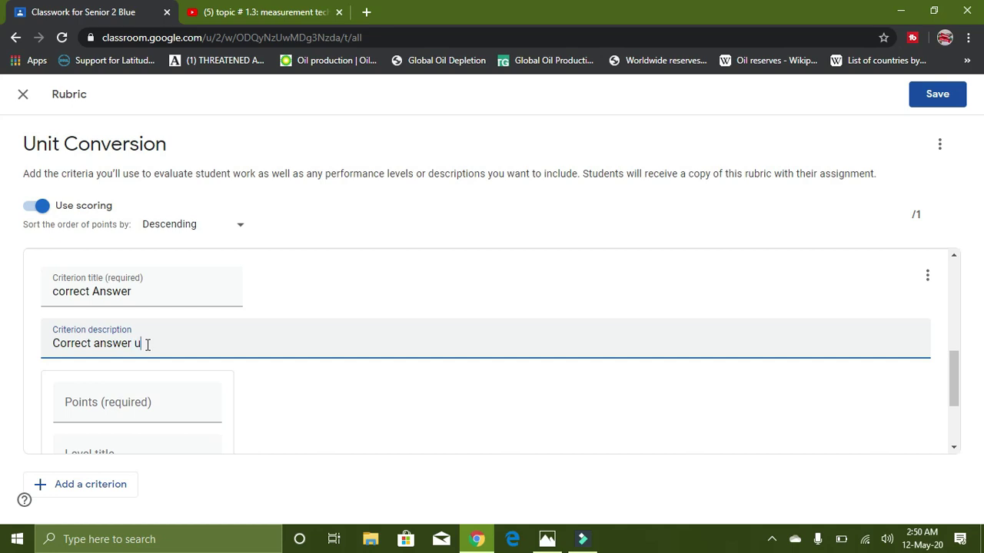
text(pto 2 significa)
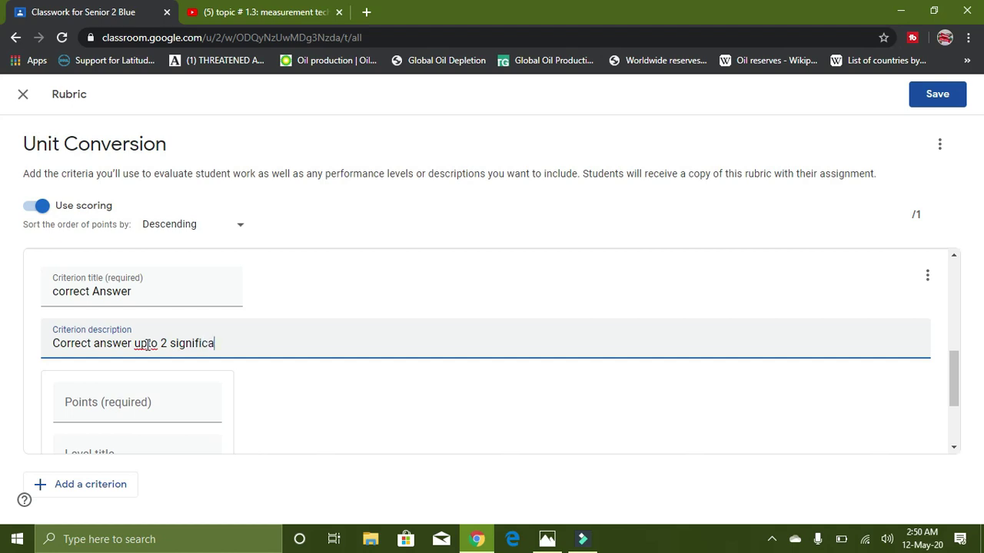
text(nt figures)
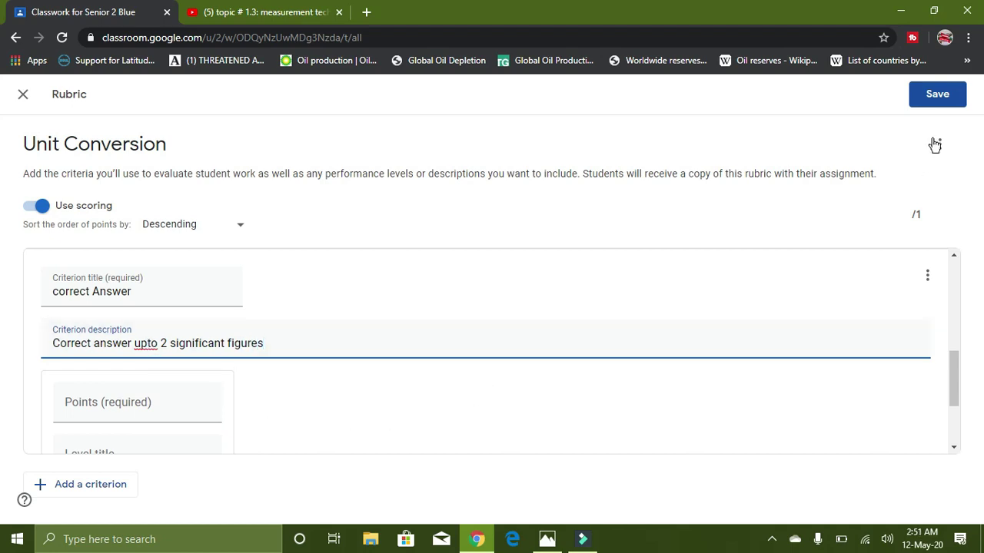
Set the "correct Answer" criterion's points to 1 and save the rubric.
click(933, 106)
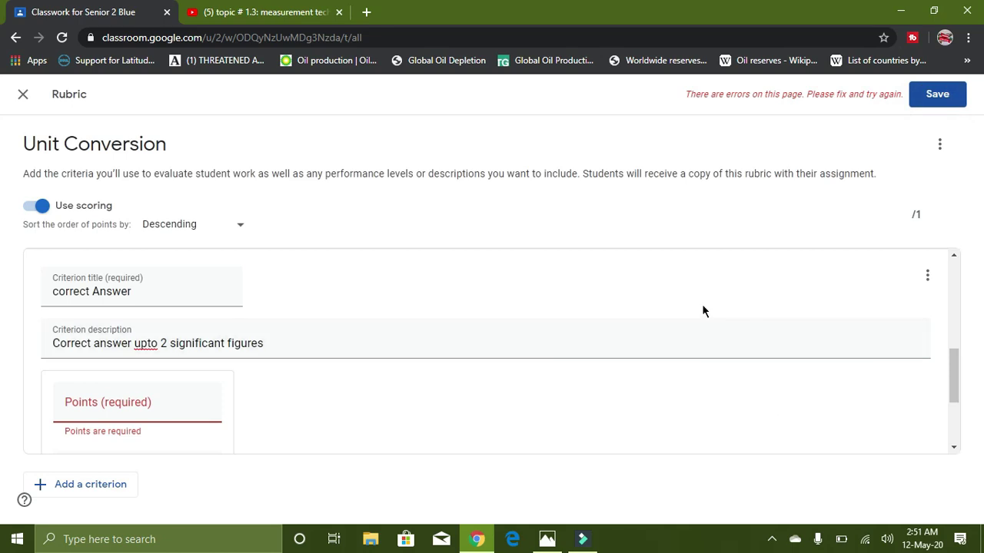
scroll(634, 368, down, 2)
scroll(555, 388, up, 2)
click(177, 398)
scroll(171, 400, down, 2)
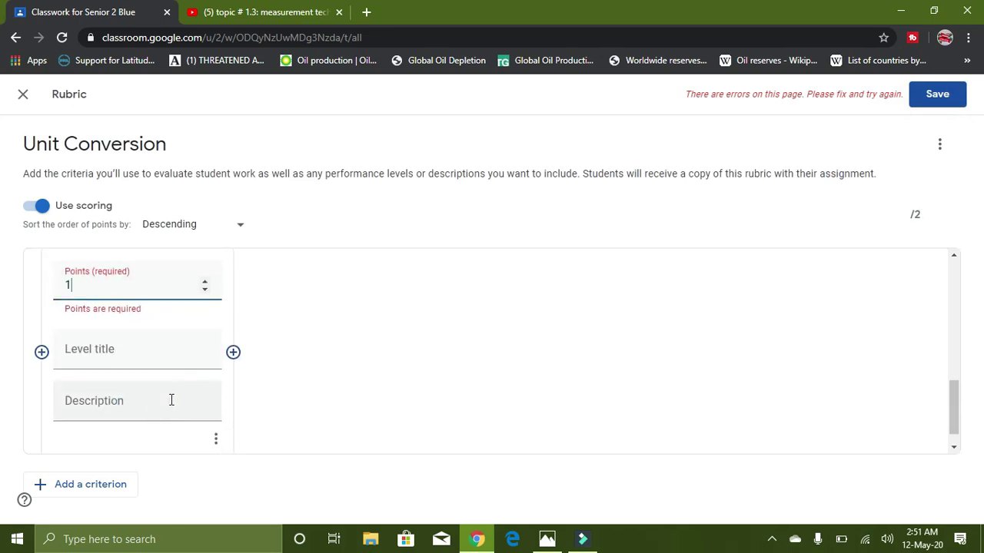
click(938, 93)
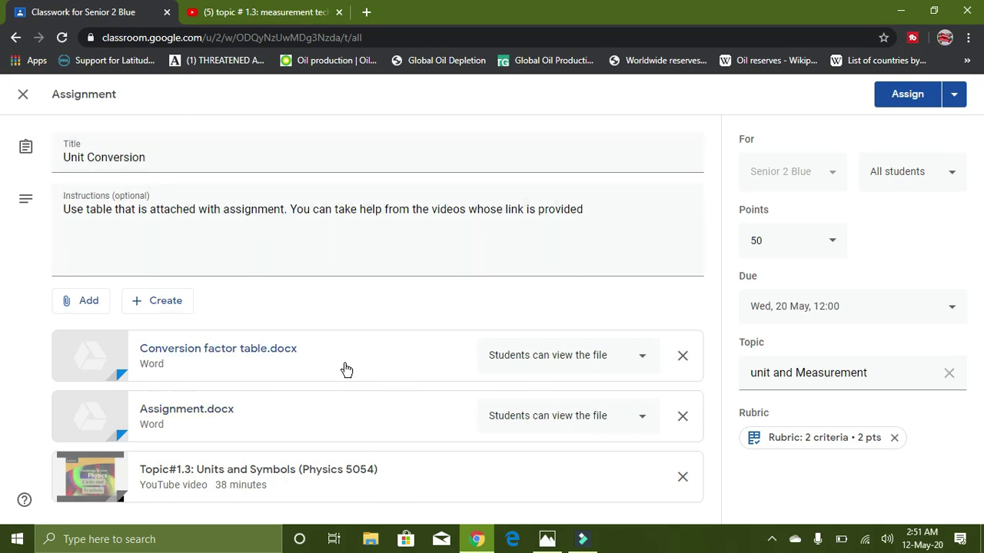
Check the file types that can be created for the assignment, and assign Unit Conversion to the class.
click(161, 310)
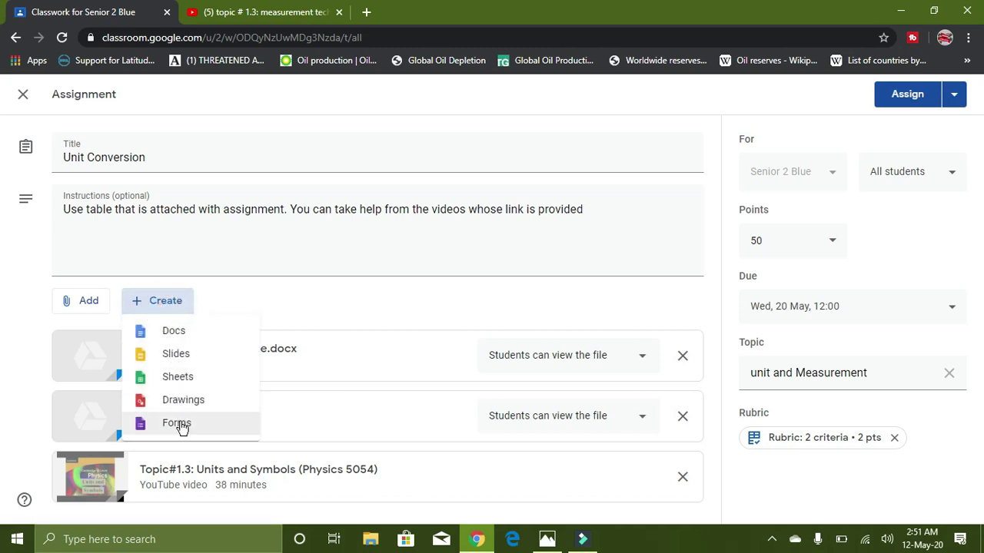
click(84, 307)
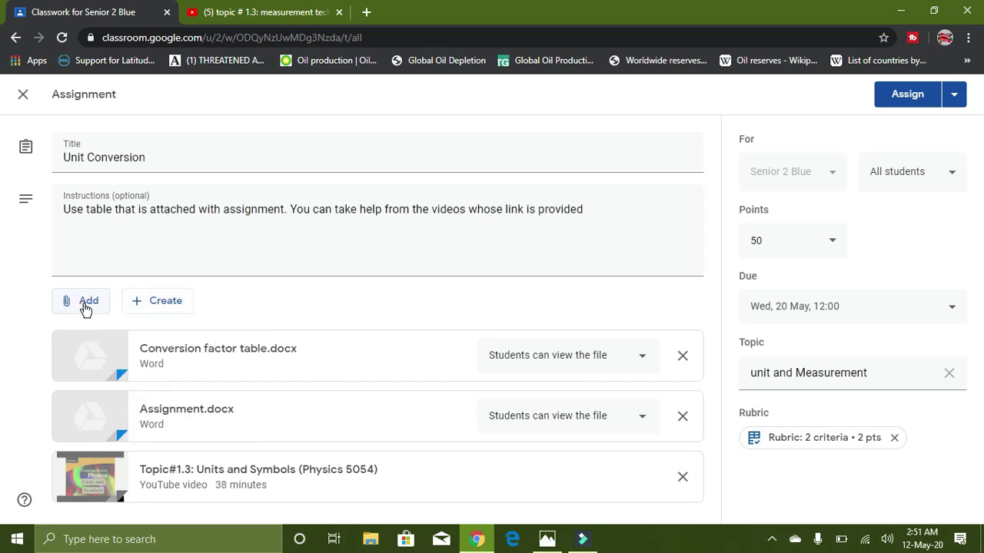
click(906, 97)
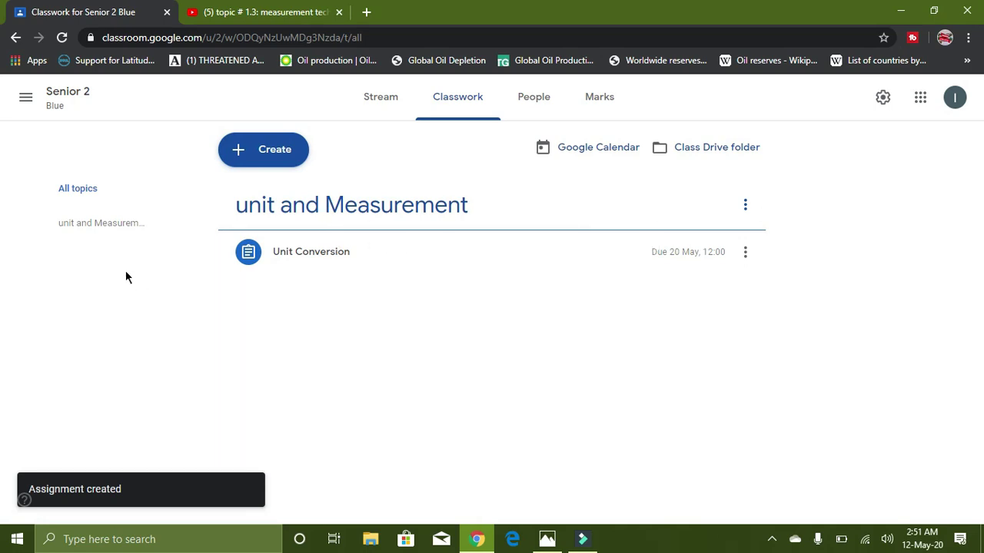
View the class's Google Calendar, dismiss its welcome message, and close it to return to the classwork page.
click(605, 150)
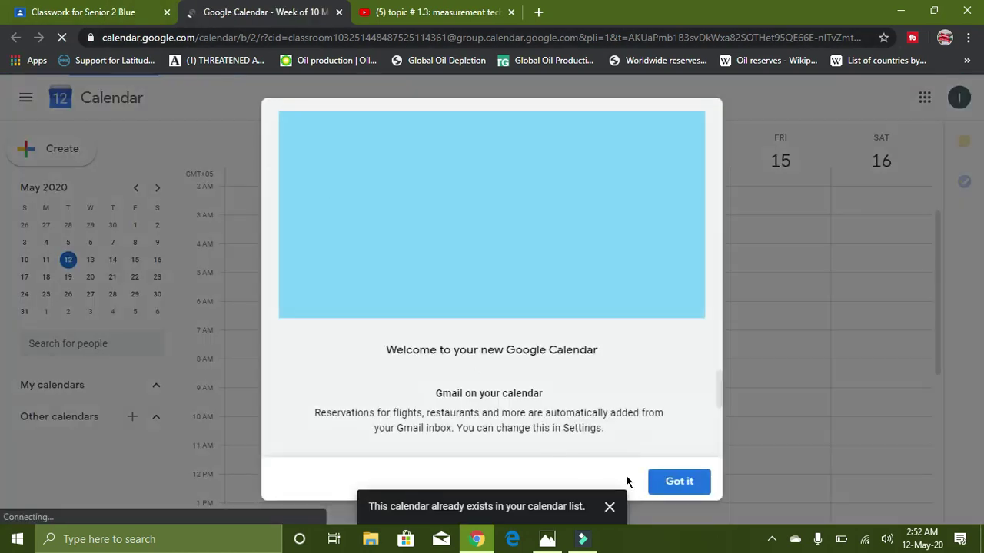
click(680, 482)
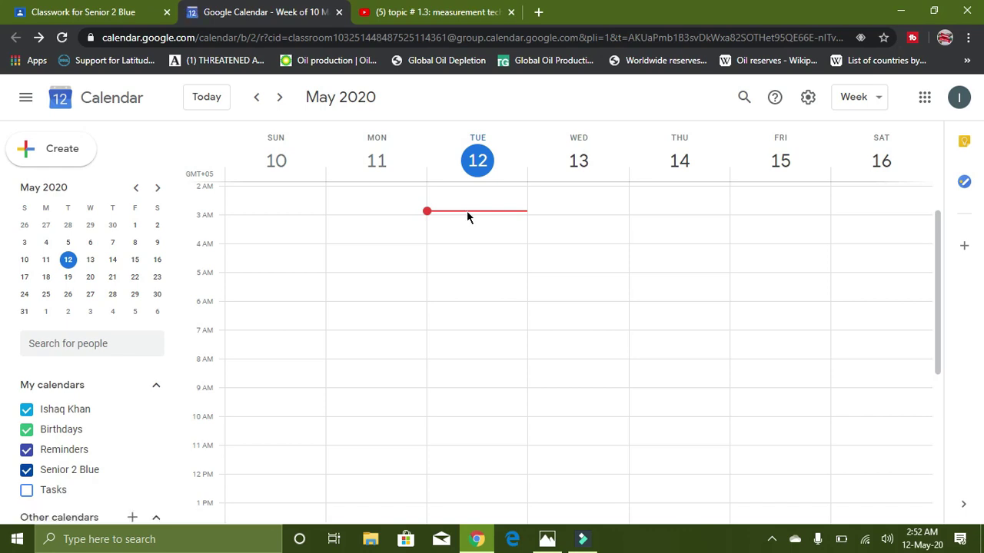
click(339, 12)
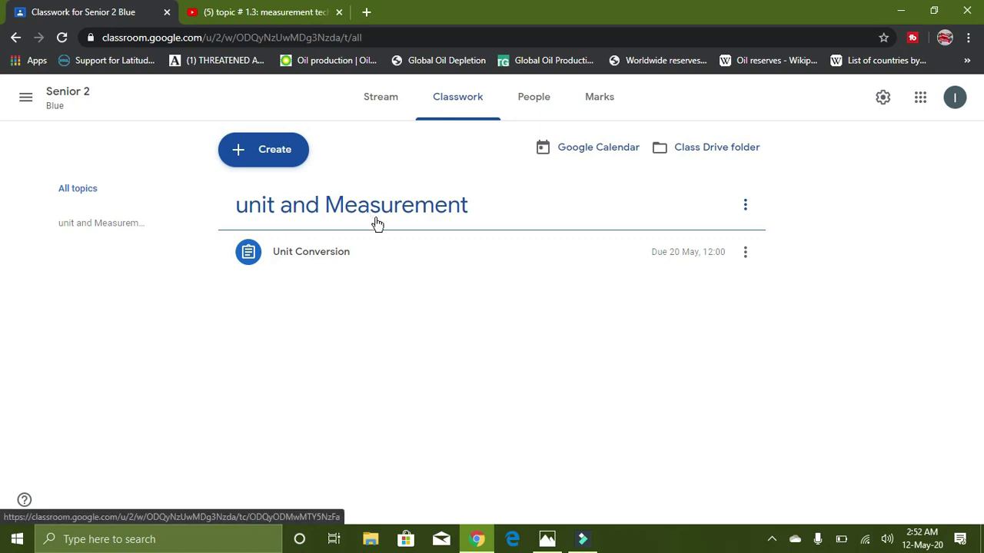
Create a quiz assignment titled "s i units" and dismiss the tips about rubrics and reordering classwork.
click(274, 160)
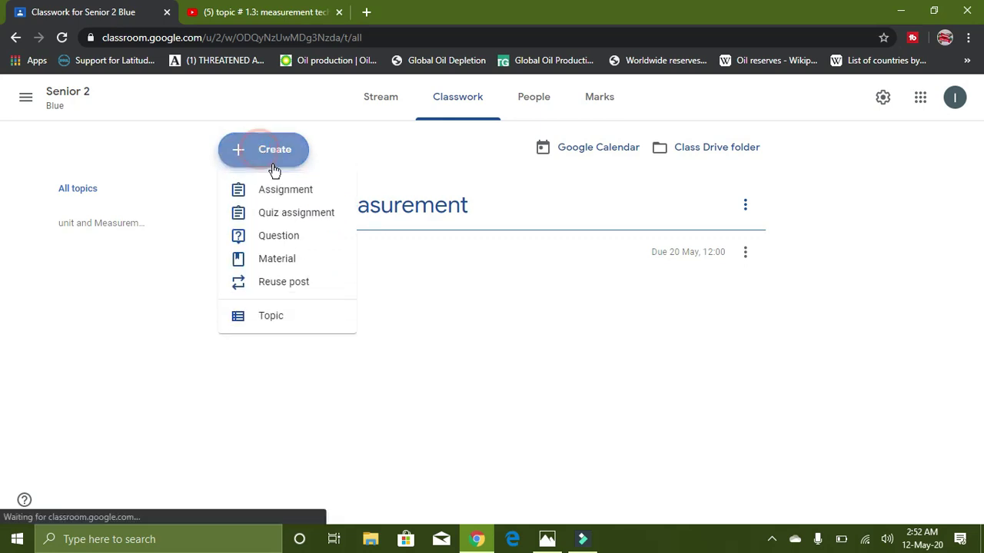
click(303, 217)
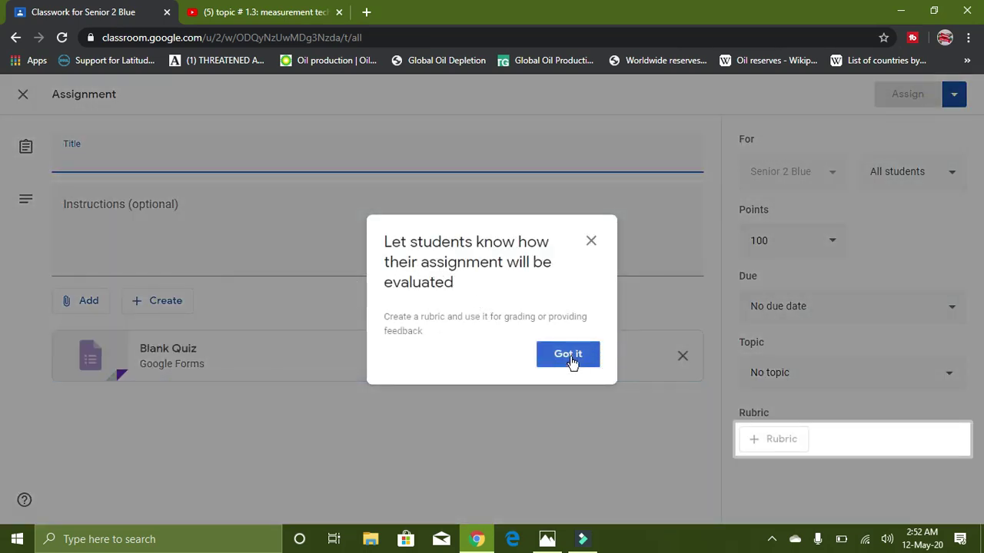
click(568, 355)
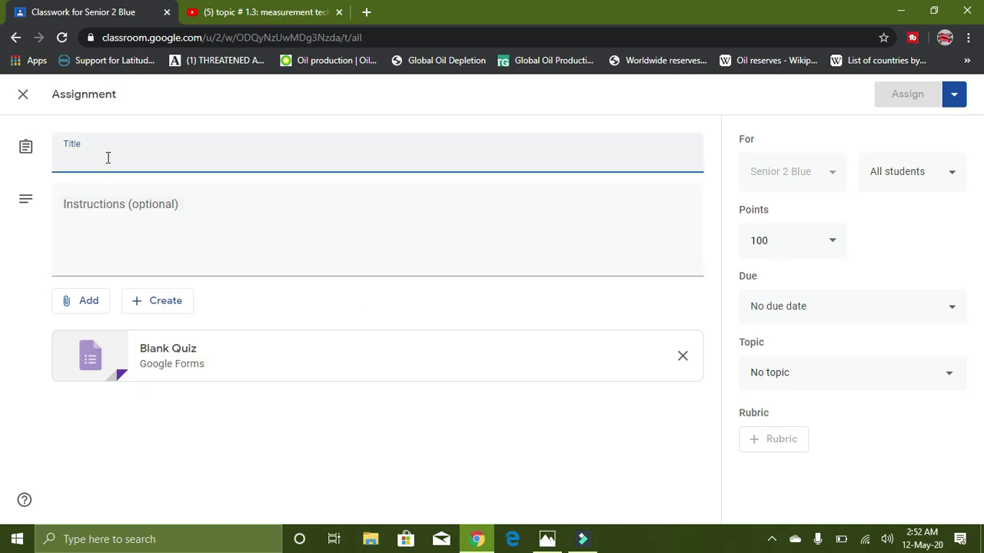
text(uni)
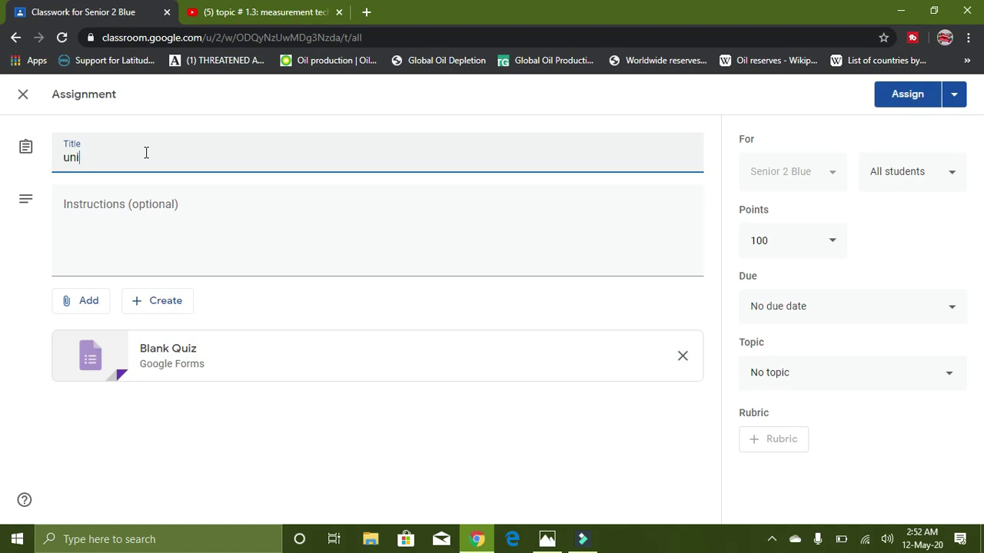
key(BackSpace)
key(BackSpace)
key(BackSpace)
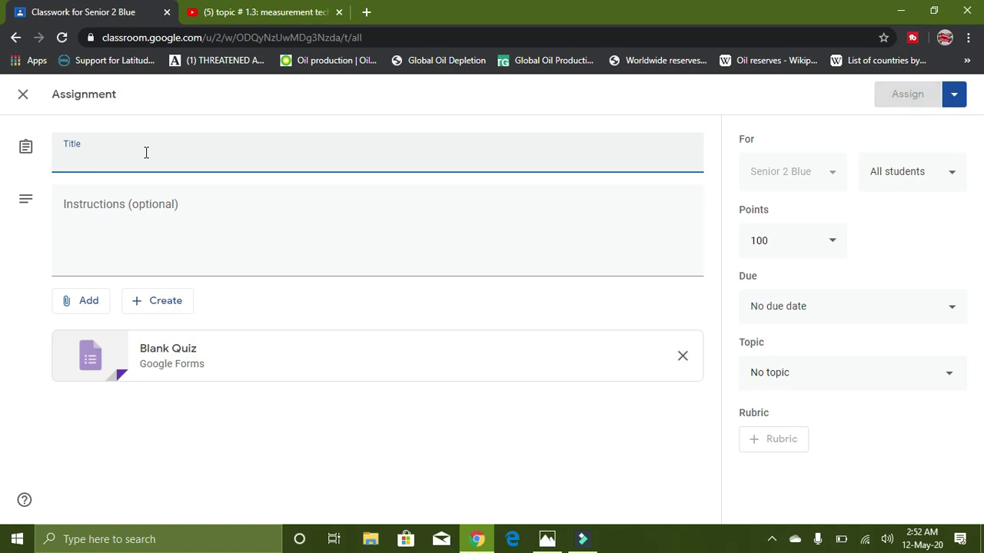
text(s i units)
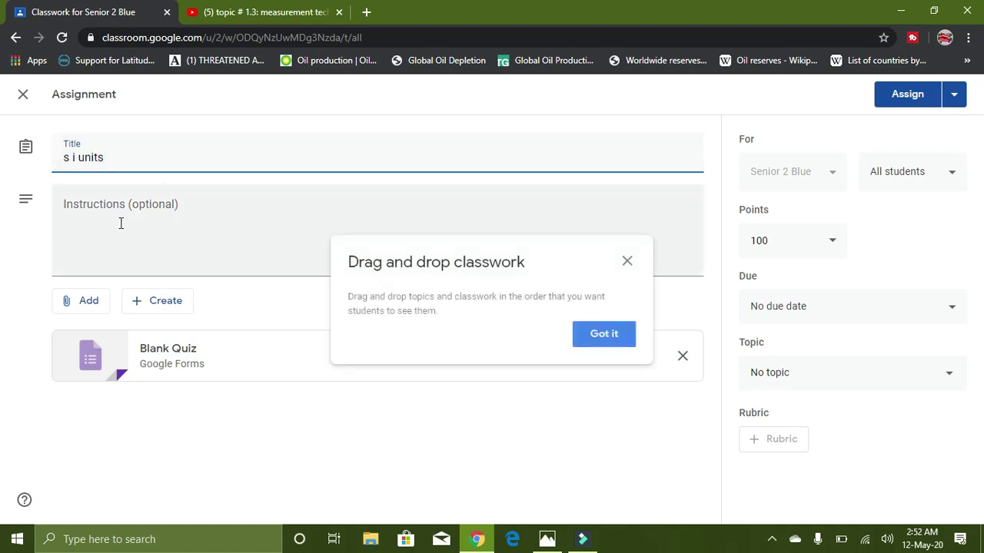
click(626, 261)
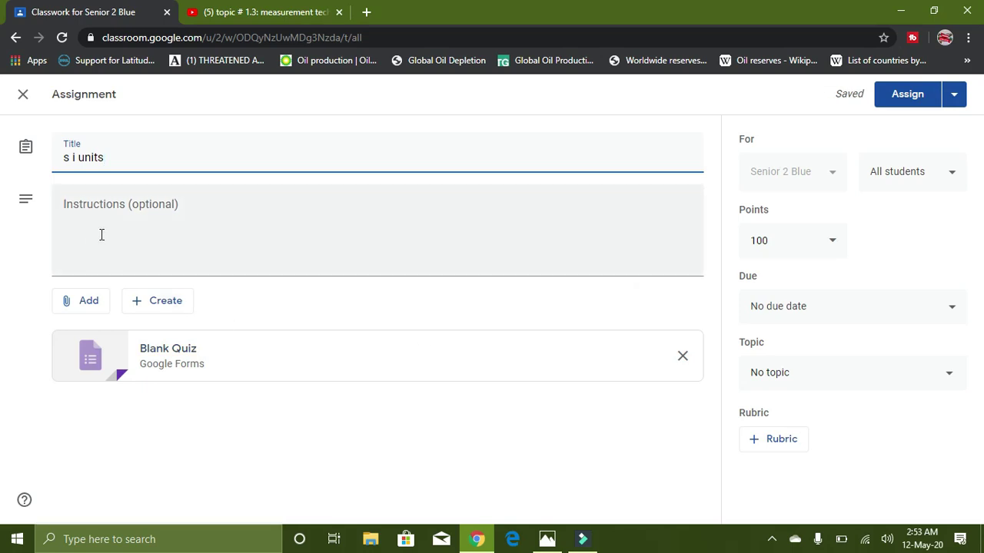
Open the attached Blank Quiz form without taking the tour, and set its first question to "Si unit of force is".
click(158, 354)
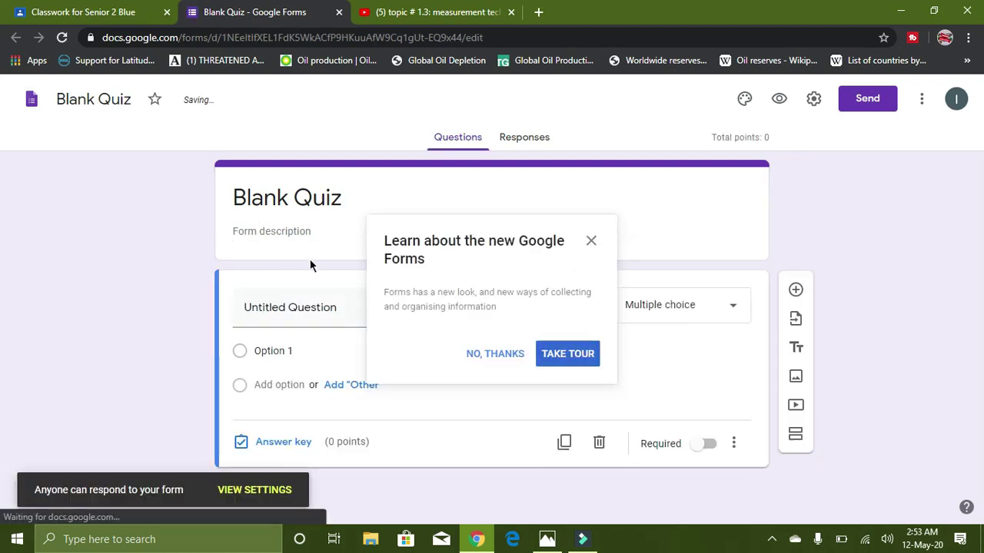
click(592, 243)
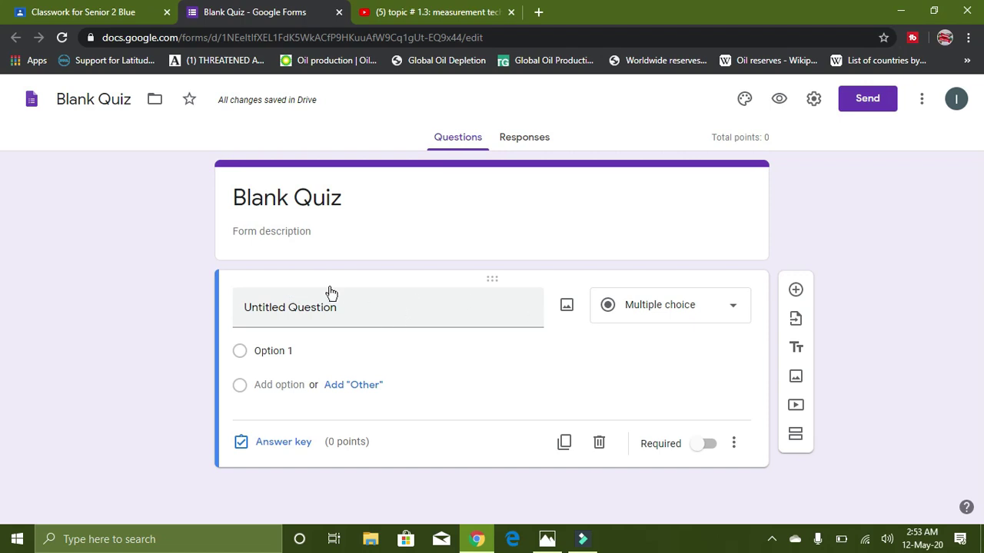
click(346, 306)
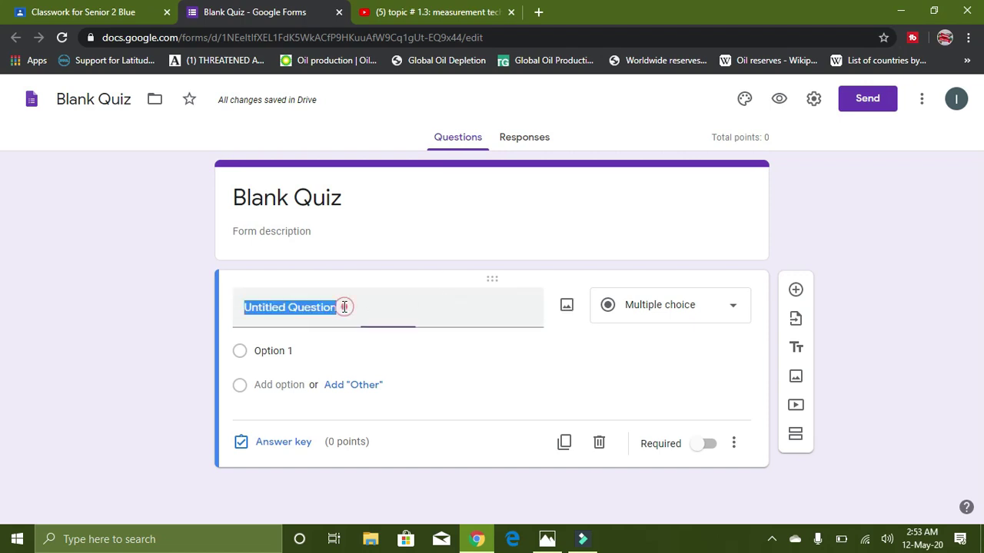
click(374, 308)
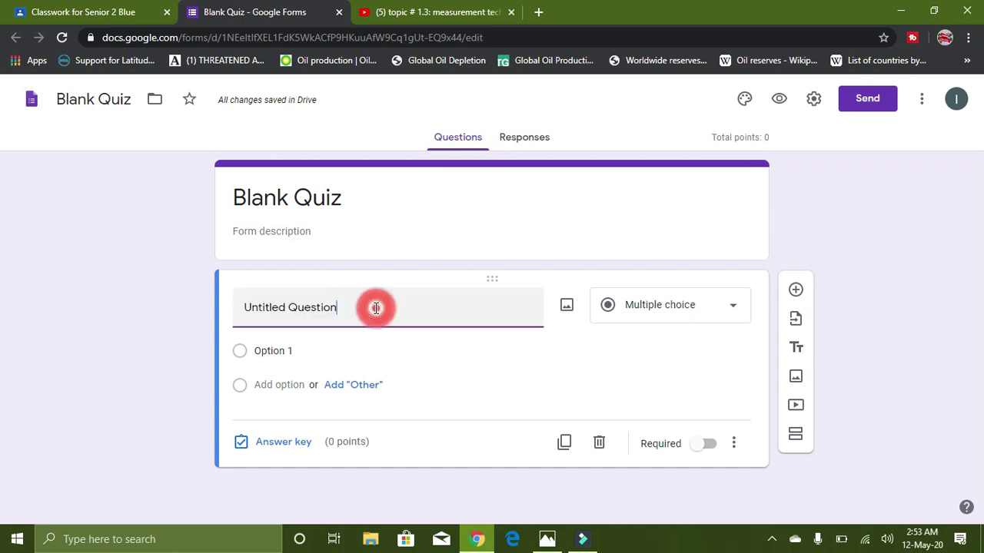
click(362, 308)
click(339, 307)
drag(338, 307, 245, 308)
click(244, 307)
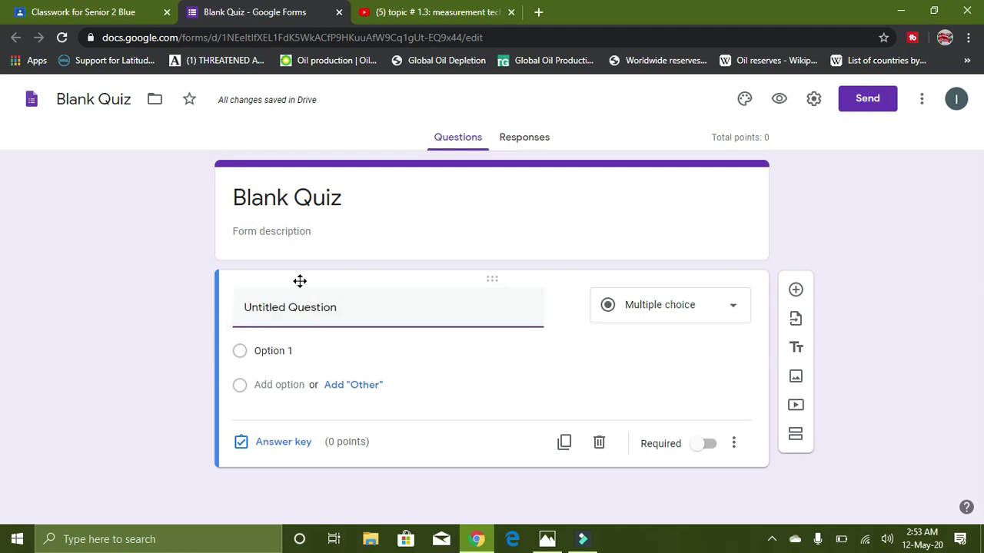
drag(342, 307, 243, 308)
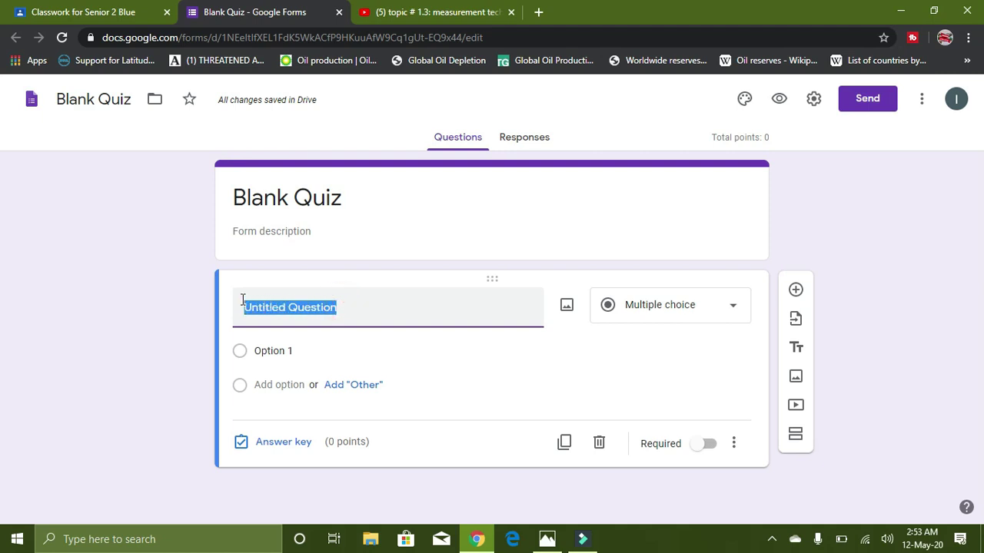
text(Li)
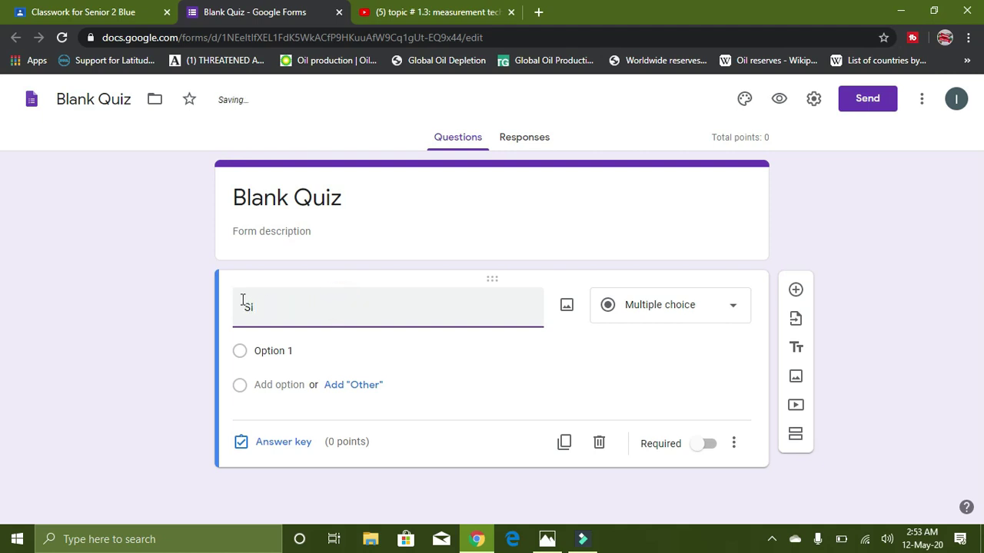
text( unit of)
text(force is)
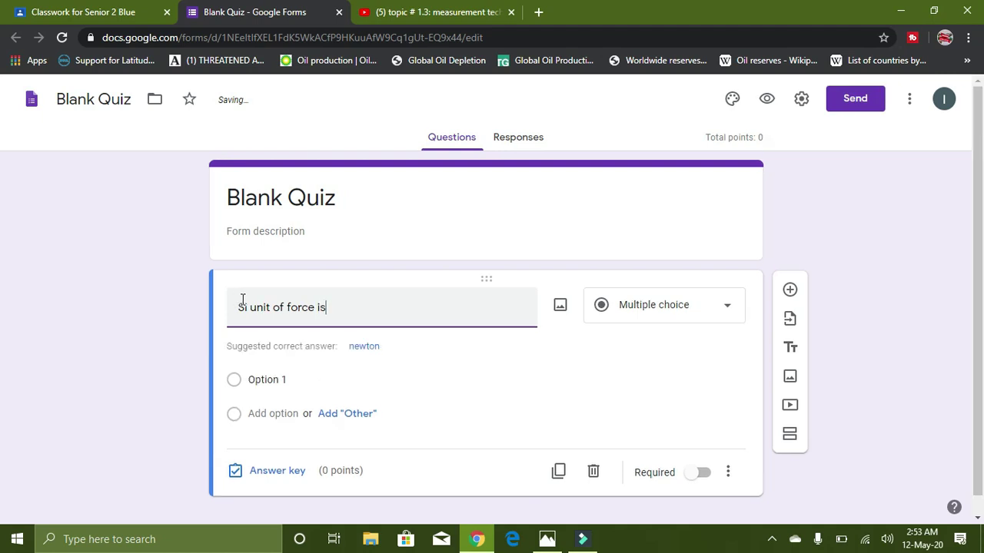
Set the question's first answer option to "Kg" and add an "Other" option.
click(249, 382)
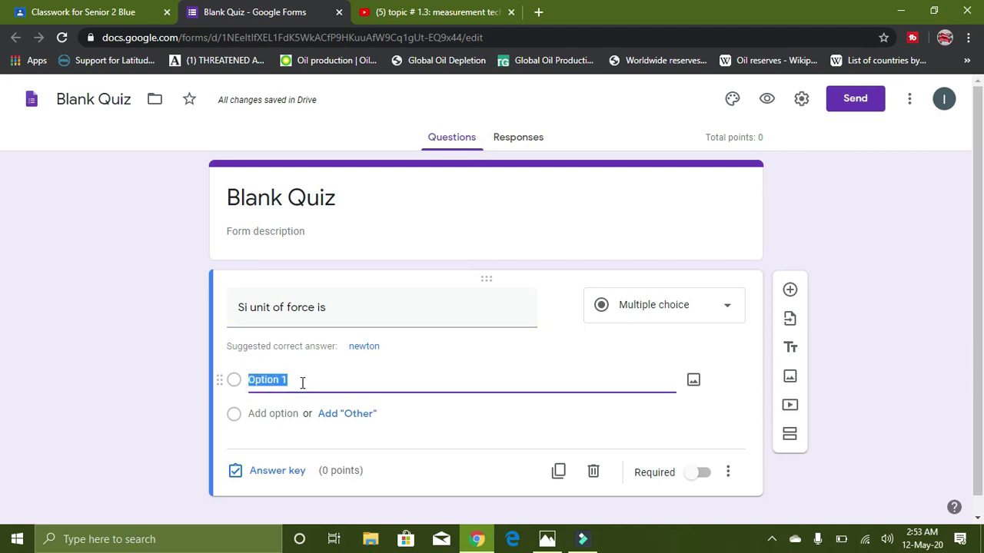
text(K)
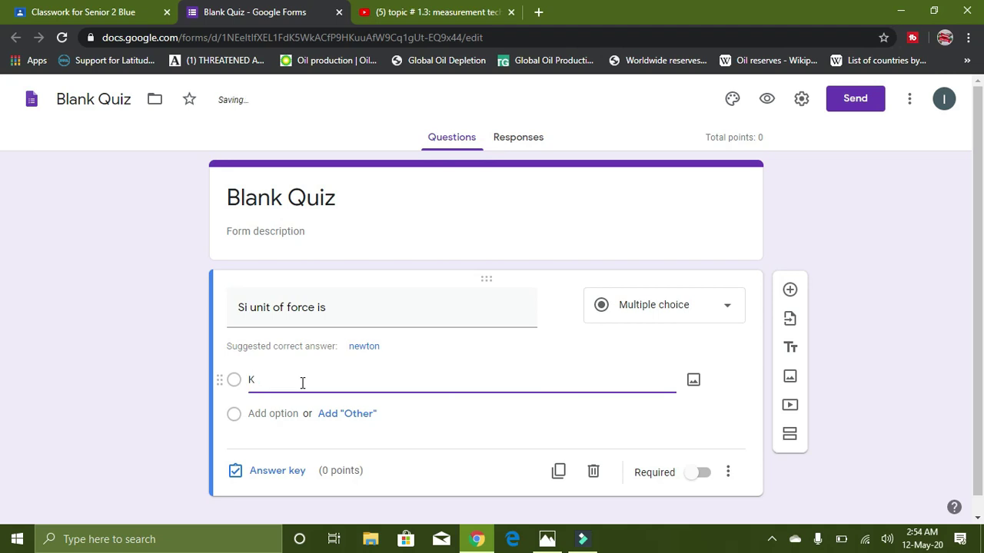
text(g)
click(235, 415)
click(339, 422)
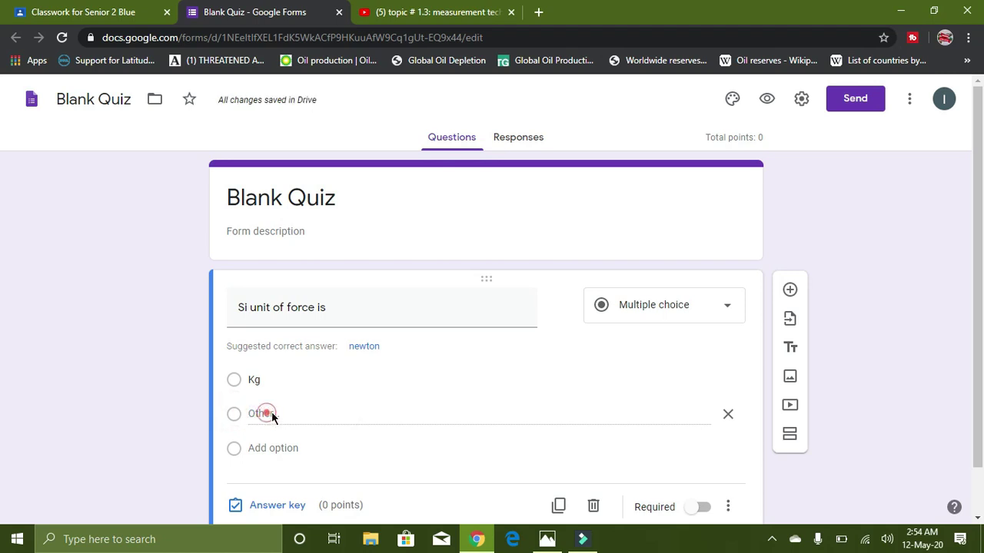
scroll(273, 444, down, 2)
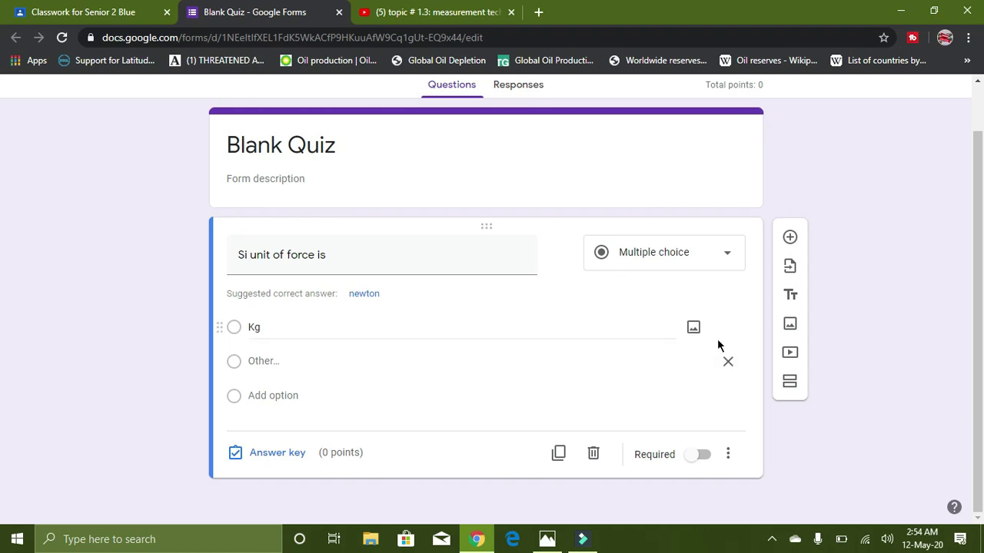
Add the suggested correct answer "newton" to the force question's options.
click(233, 362)
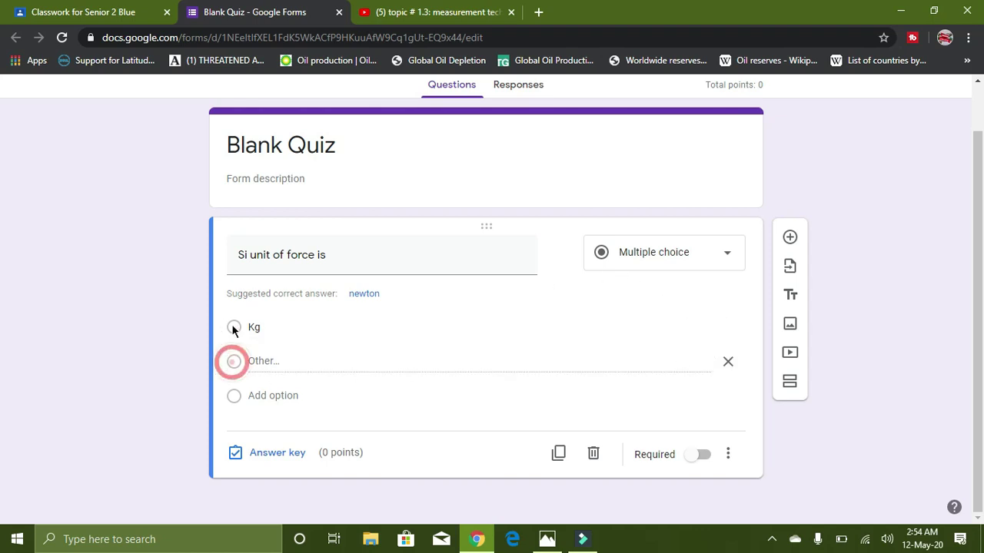
click(232, 326)
click(310, 322)
click(301, 294)
click(374, 294)
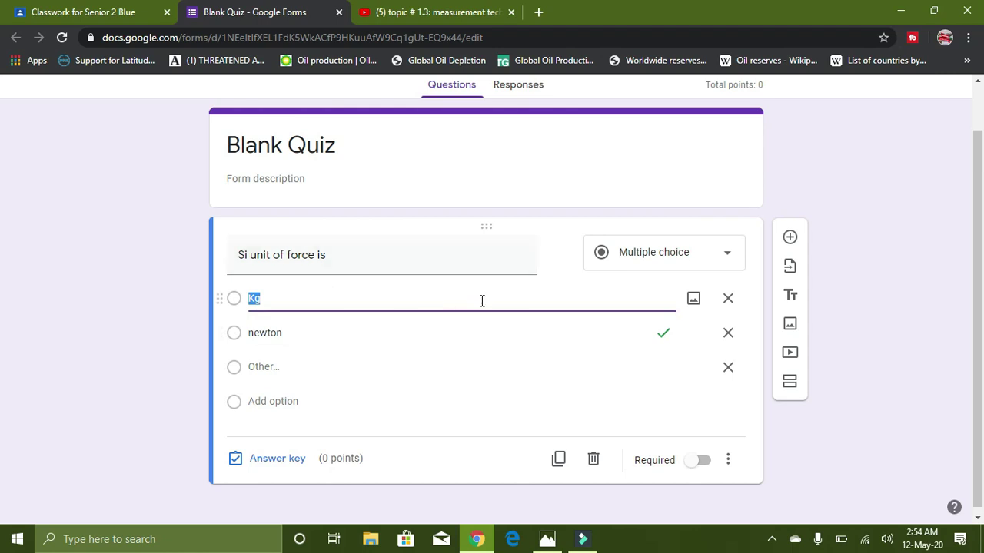
click(470, 367)
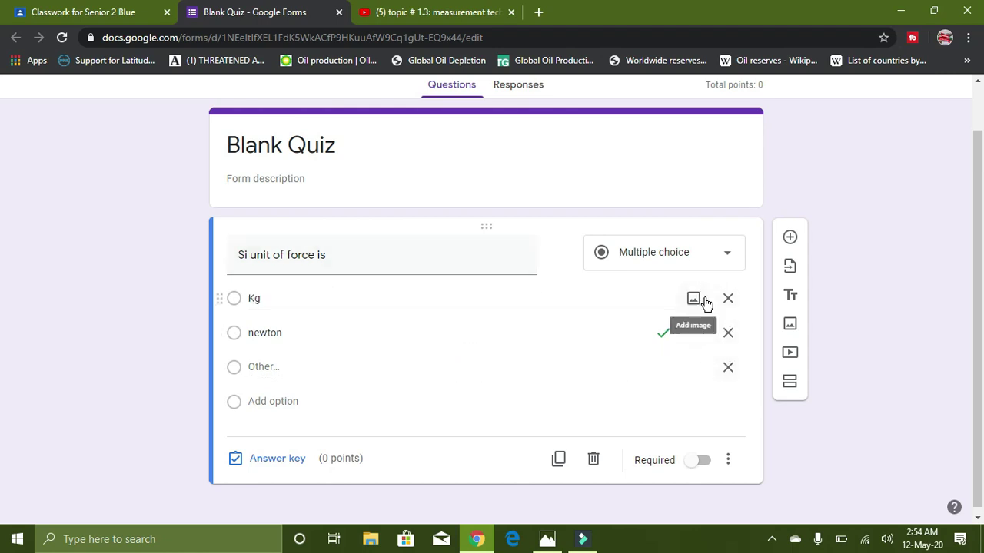
click(663, 370)
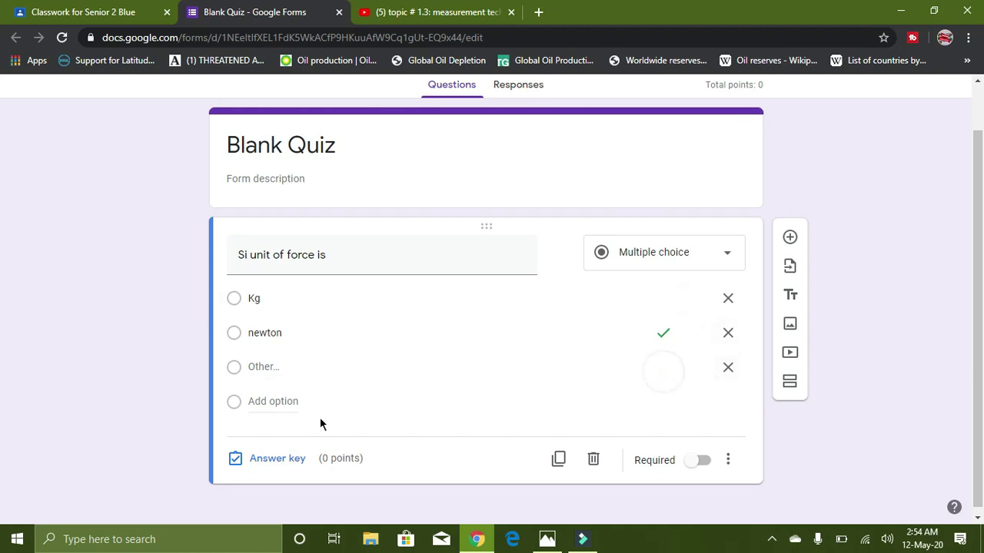
click(228, 405)
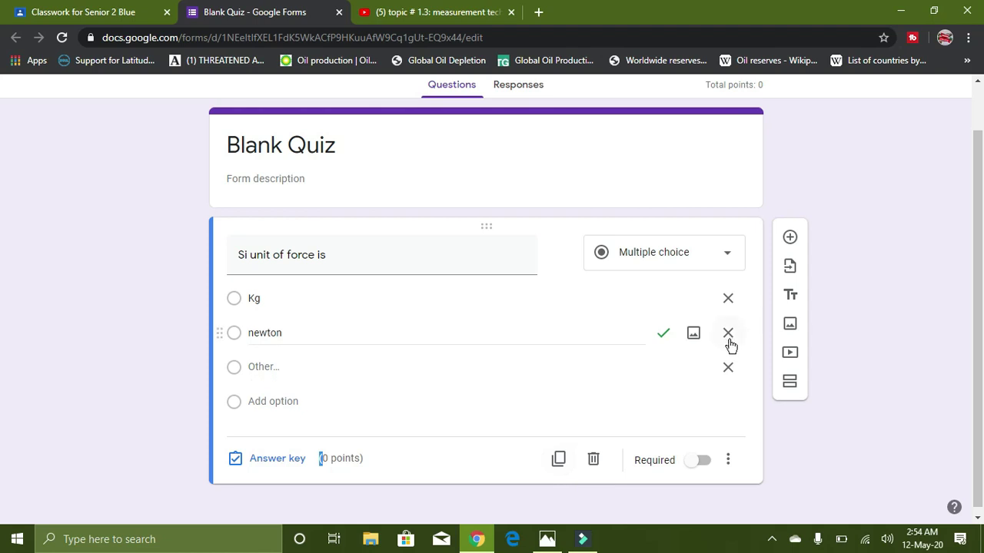
click(233, 367)
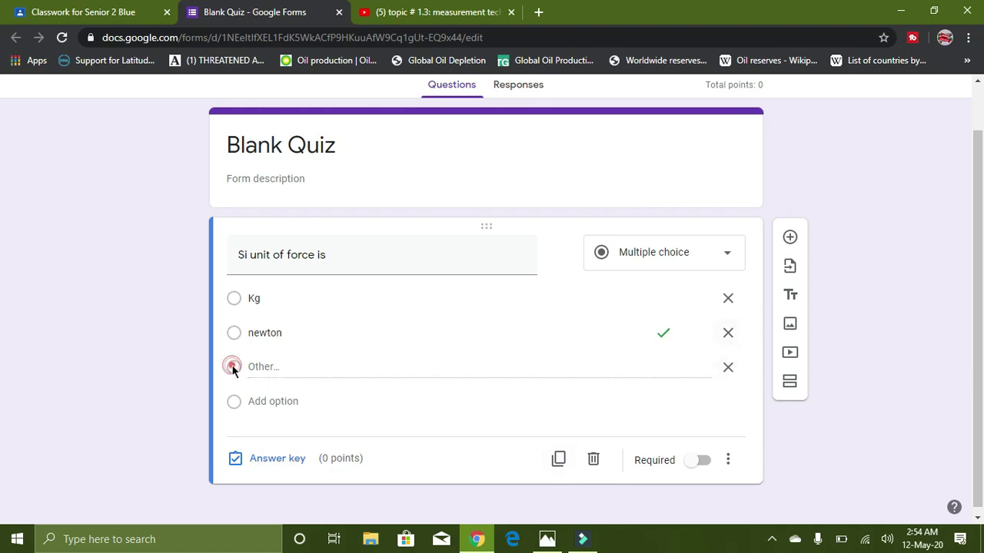
click(235, 404)
scroll(242, 400, up, 1)
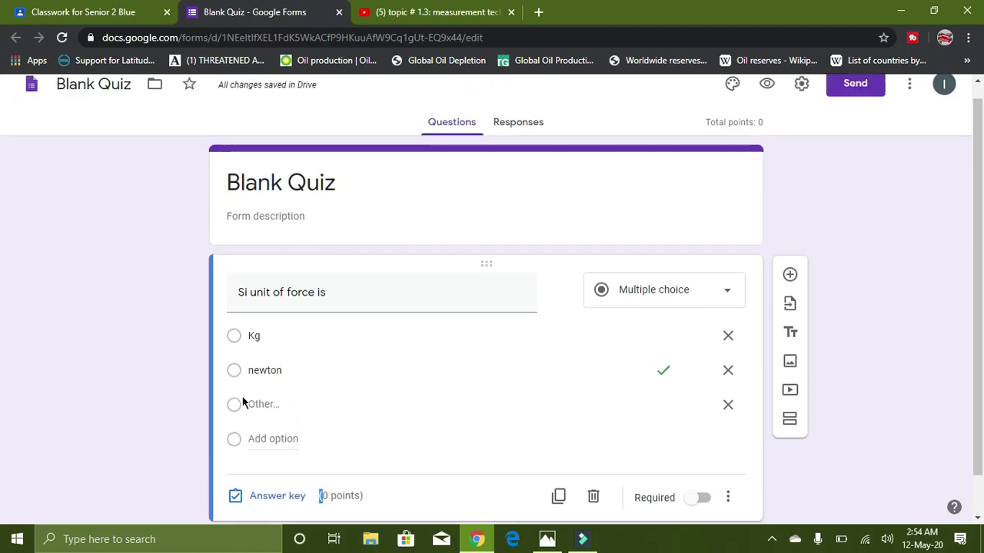
scroll(461, 353, down, 1)
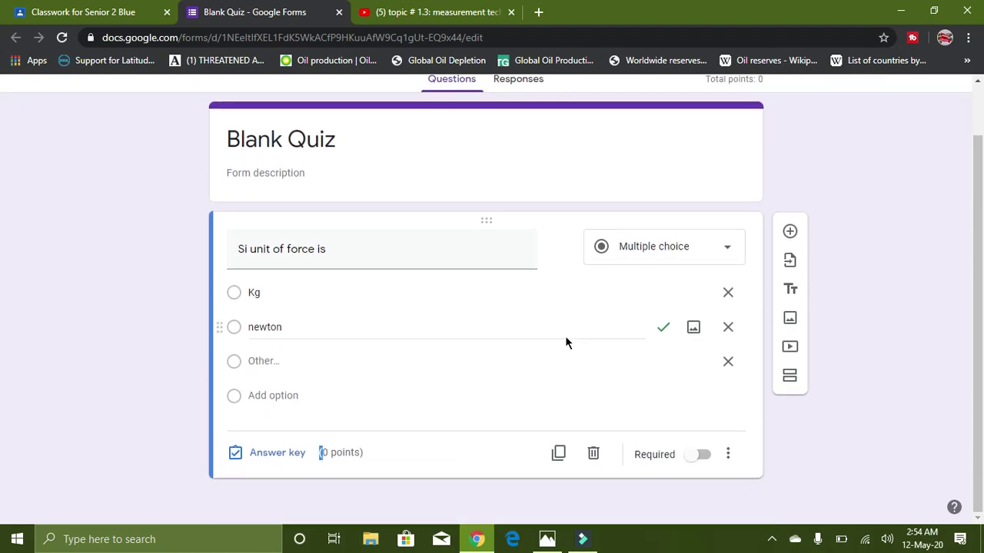
Review the question types available for the force question, keeping Multiple choice.
click(727, 247)
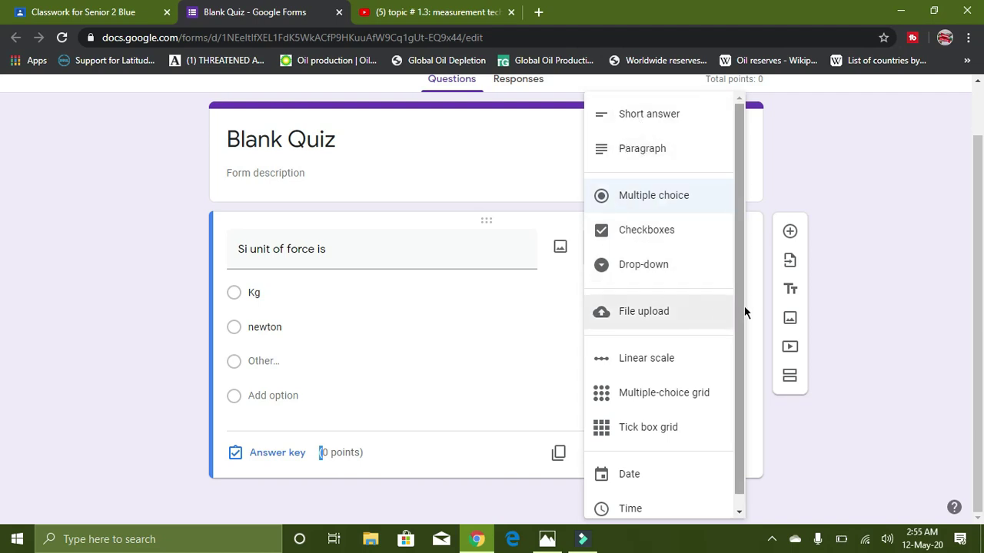
drag(739, 305, 740, 331)
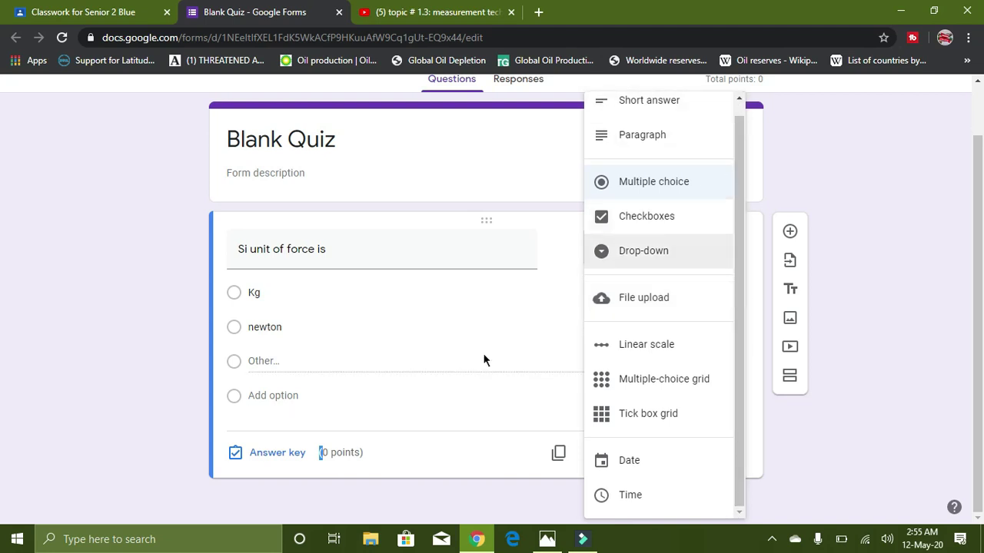
click(814, 436)
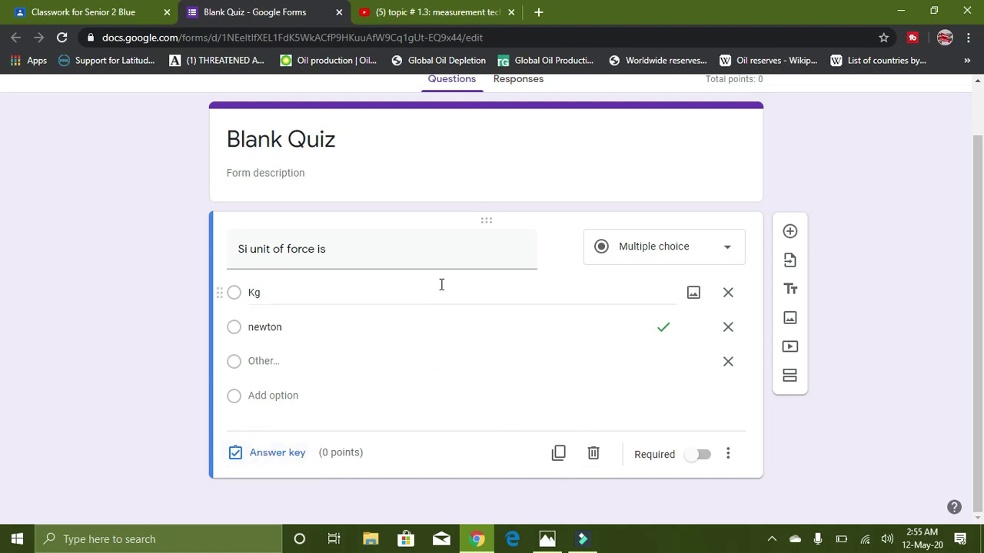
Check the quiz's responses and return to its questions.
scroll(387, 288, up, 1)
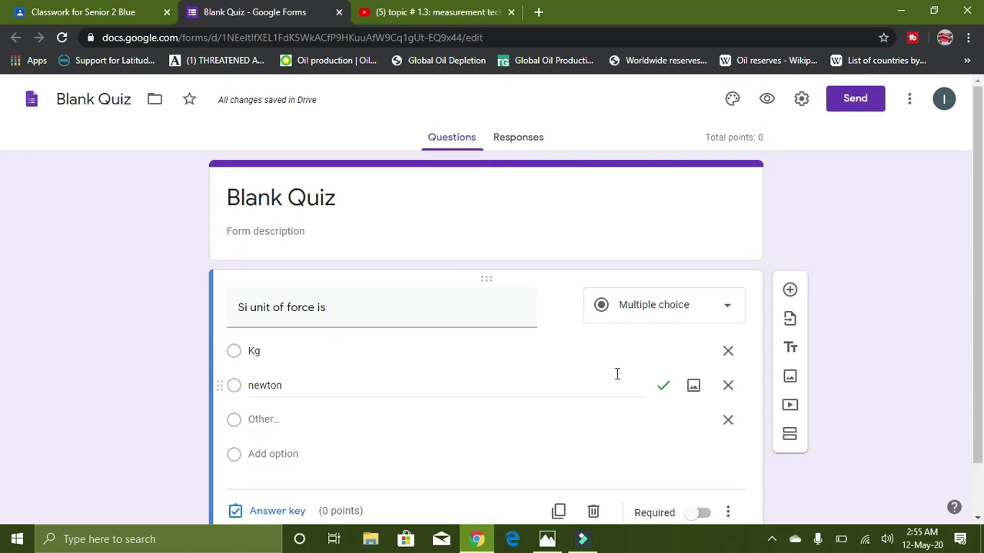
scroll(258, 413, down, 1)
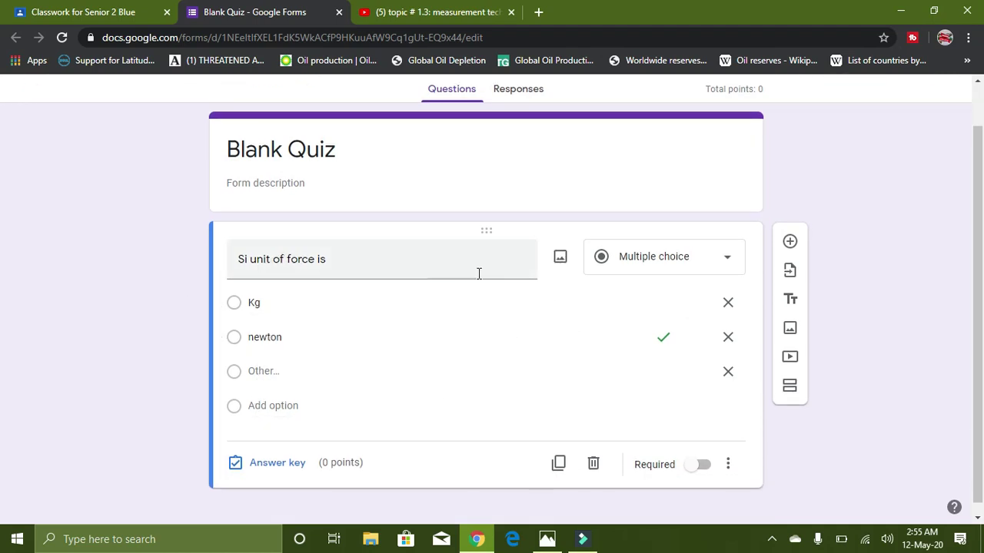
scroll(461, 299, up, 1)
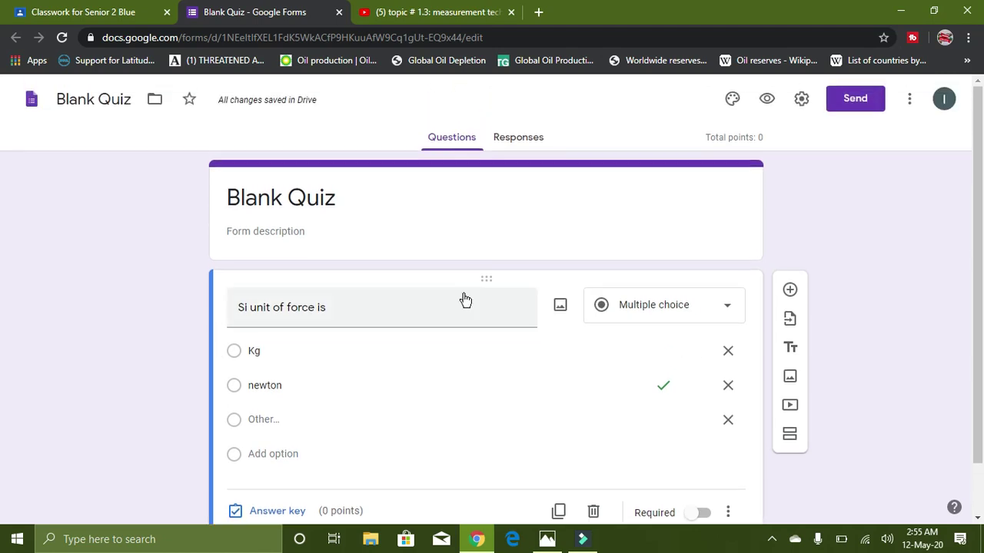
click(510, 145)
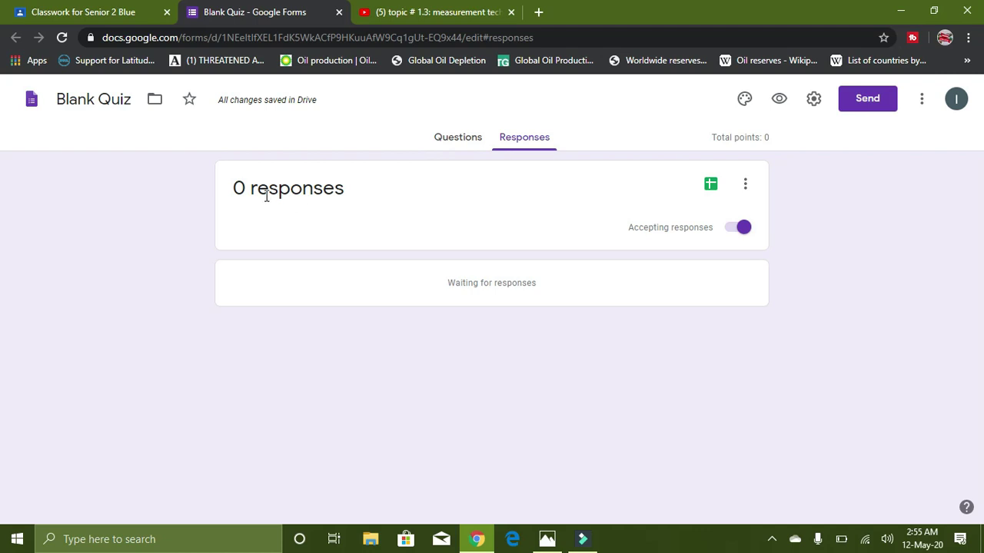
click(452, 141)
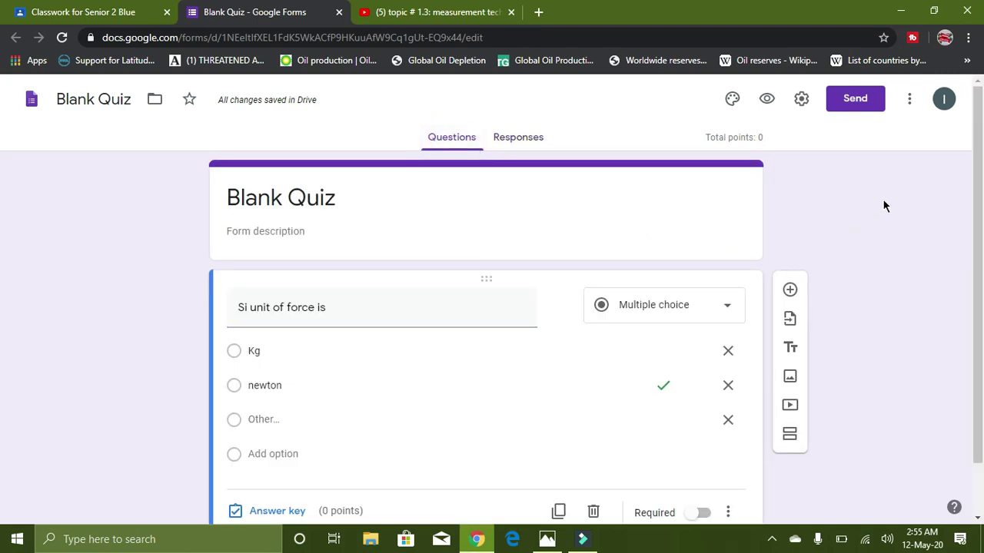
Close the quiz form, return from the "s i units" assignment to the classwork page without assigning it, and close the browser.
scroll(894, 192, down, 1)
scroll(895, 196, up, 1)
click(338, 13)
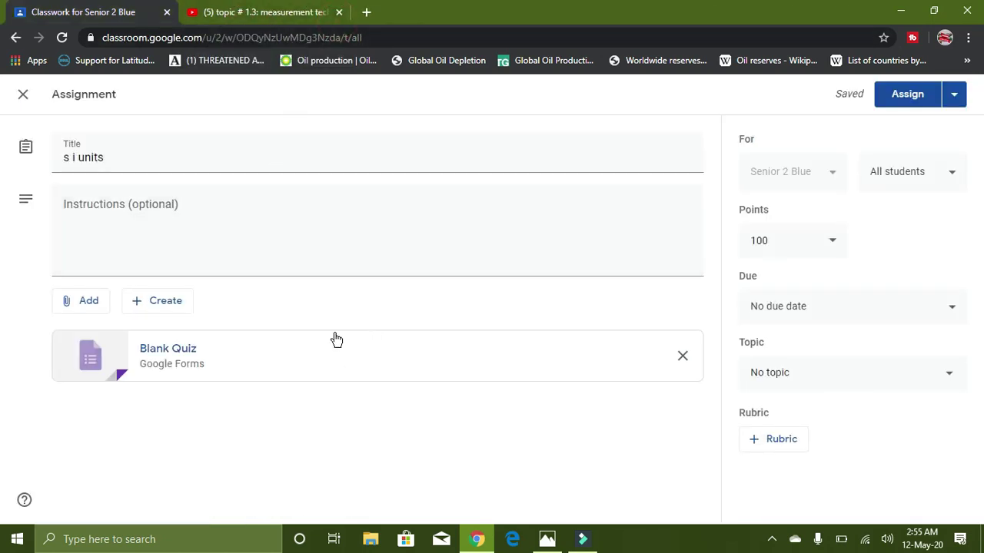
click(17, 38)
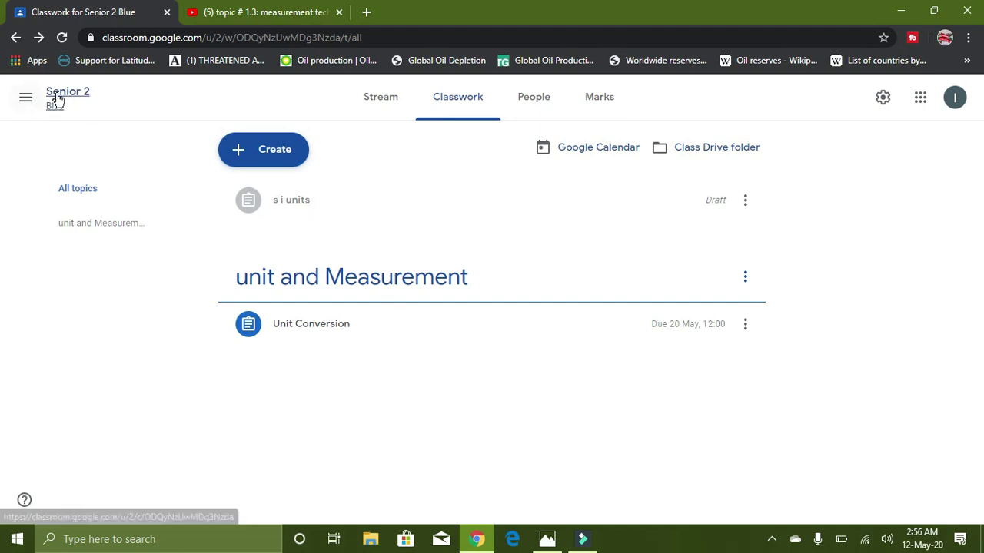
click(970, 14)
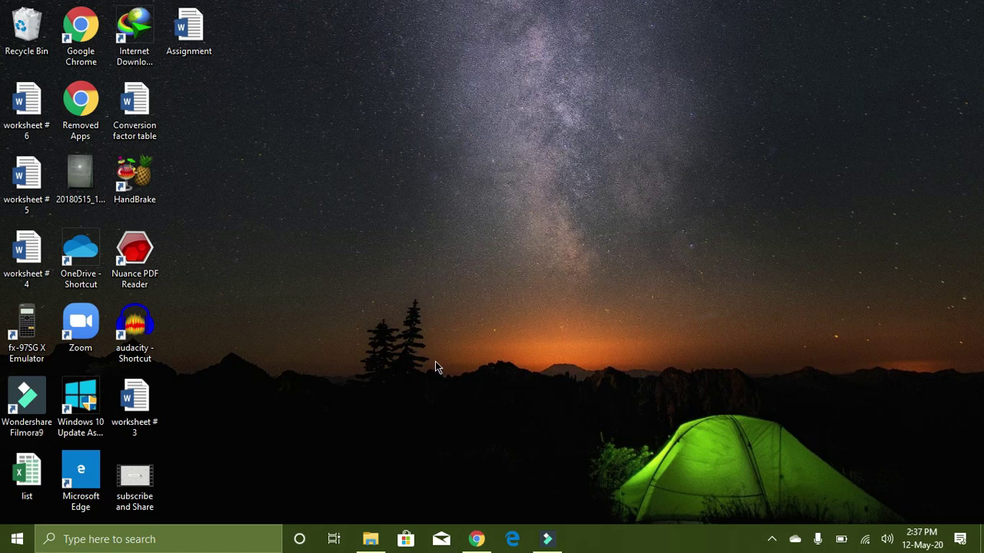
Switch to Google Chrome, search Google for "zoom.us", and open the Zoom website.
click(477, 540)
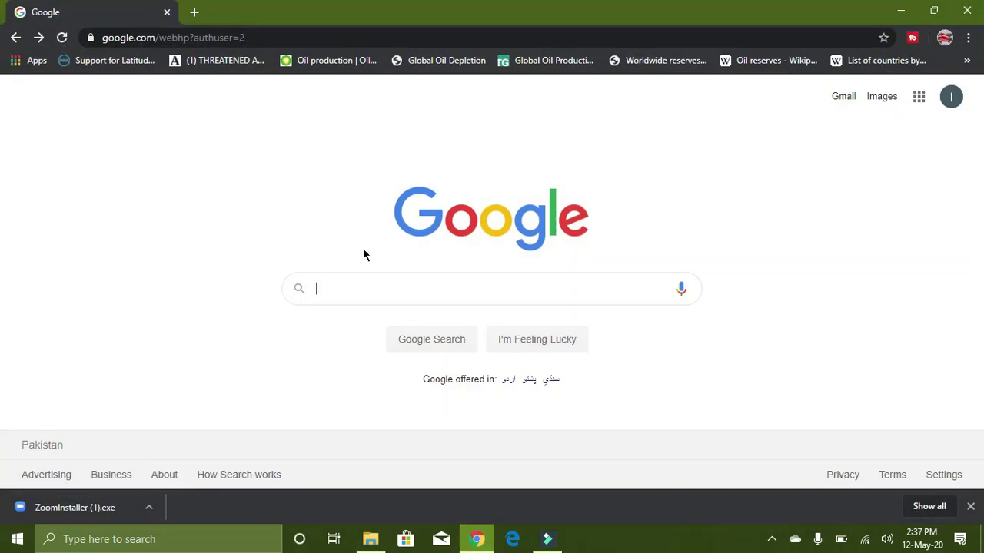
text(zoom)
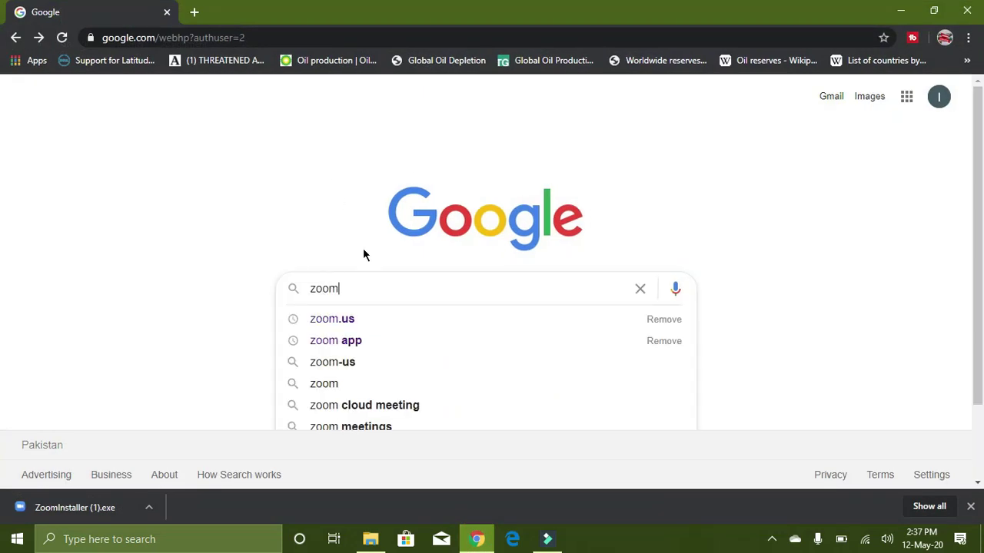
click(347, 319)
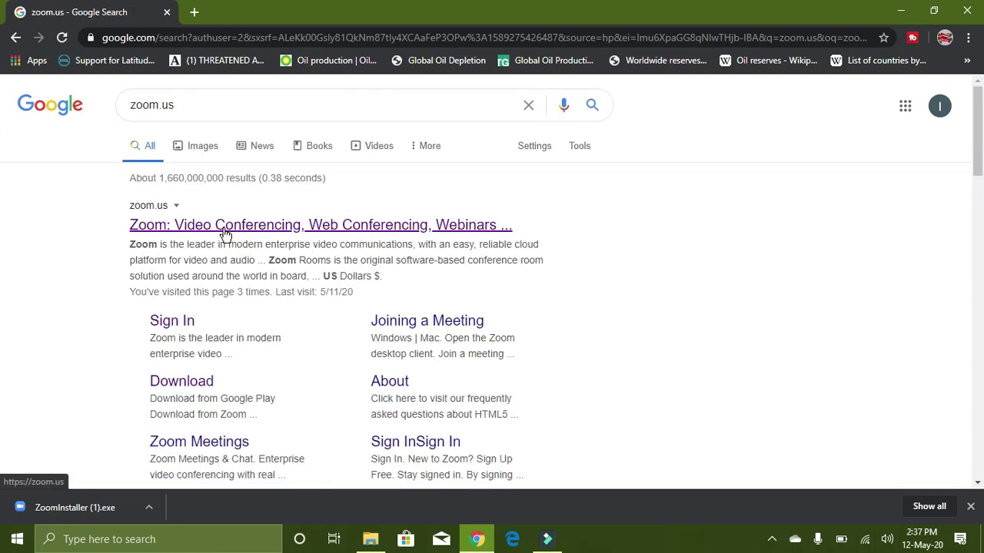
click(224, 231)
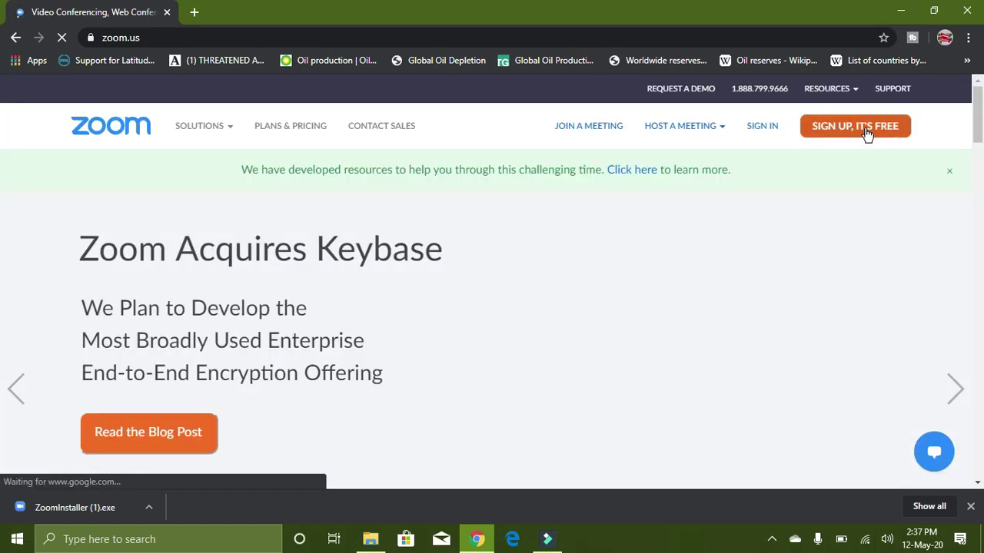
Open Zoom's free sign-up form and place the cursor in the work email field.
click(862, 135)
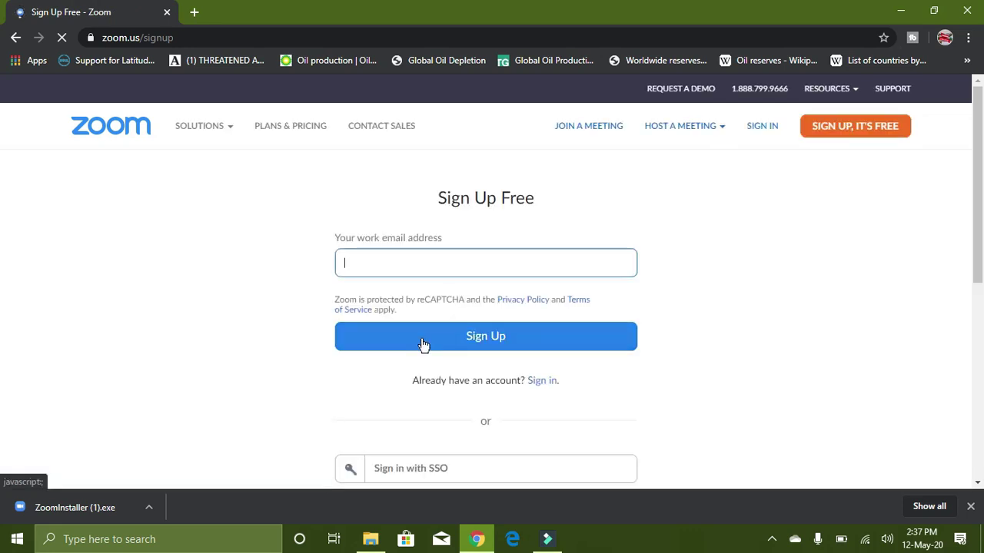
click(369, 271)
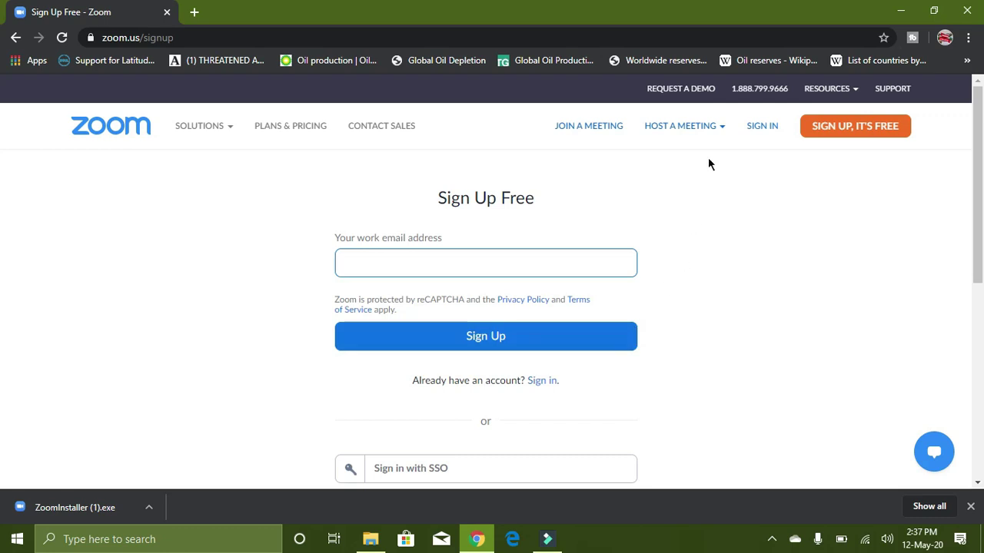
mouse_move(672, 135)
Examine Zoom's plans and pricing, comparing the Basic plan's participant and meeting duration limits with the paid plans.
click(279, 134)
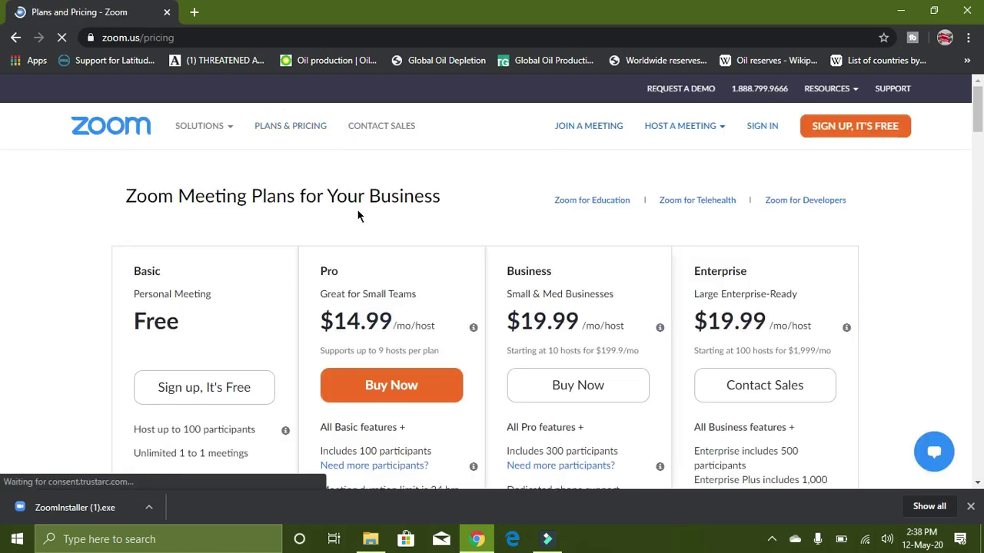
scroll(357, 216, down, 1)
scroll(323, 230, down, 1)
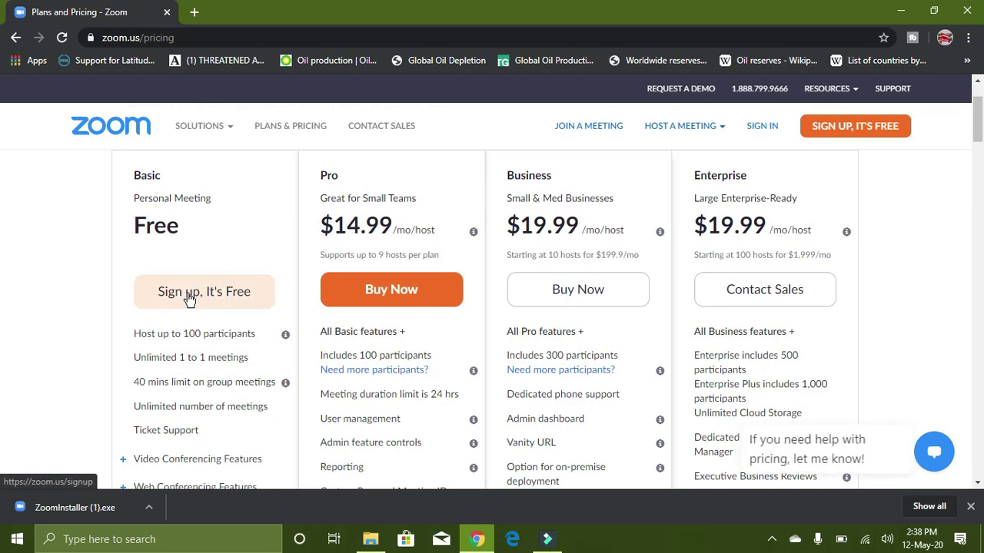
scroll(169, 261, down, 1)
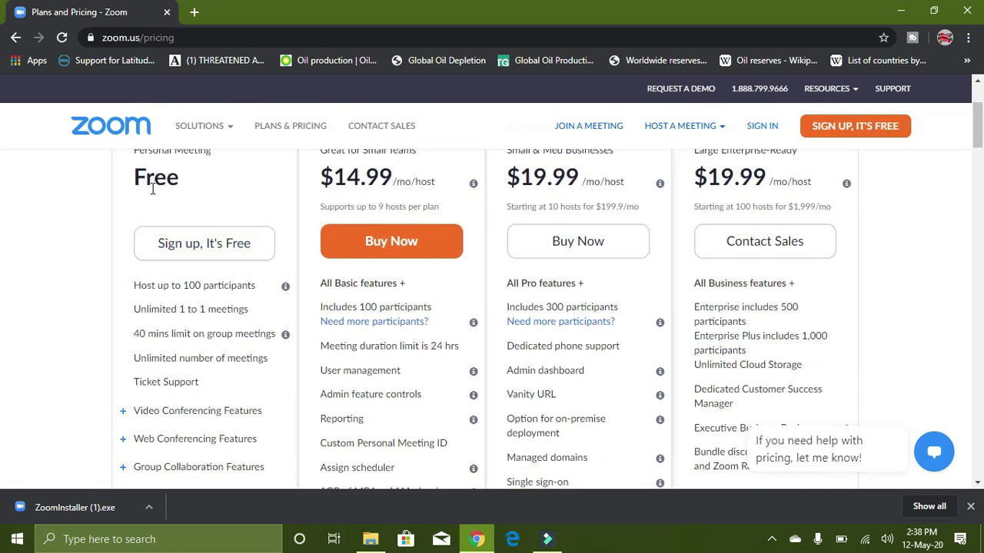
scroll(157, 200, up, 1)
scroll(157, 223, down, 1)
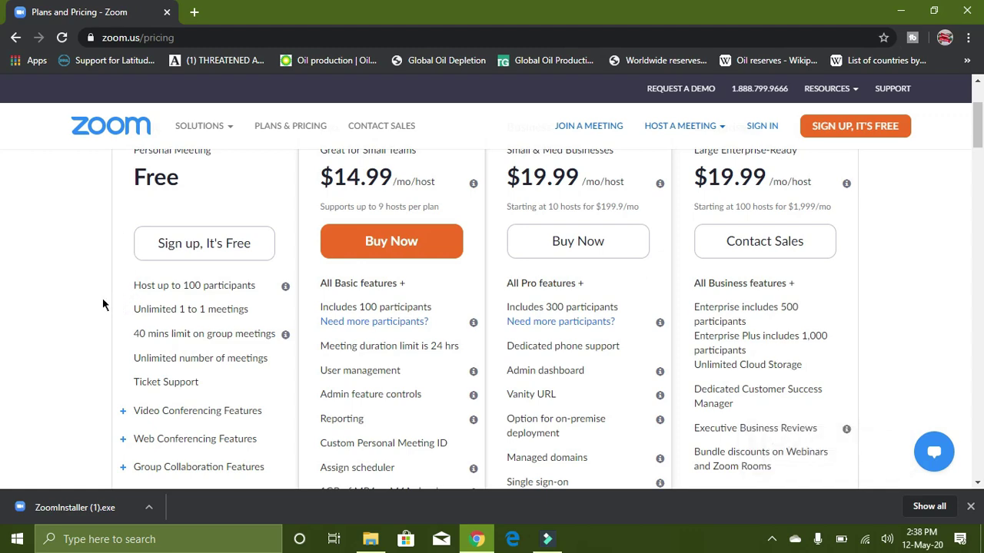
scroll(115, 296, down, 2)
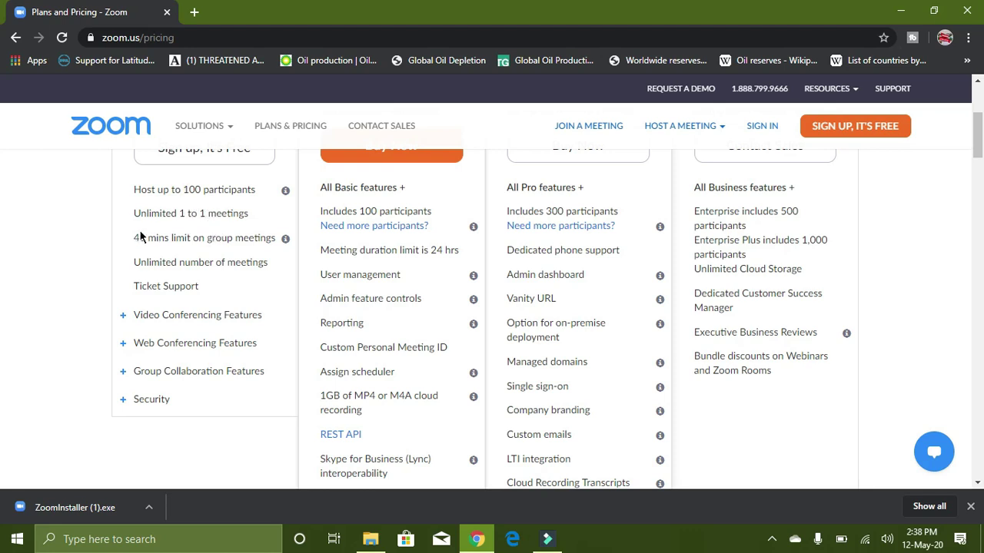
drag(135, 239, 166, 241)
scroll(351, 261, up, 2)
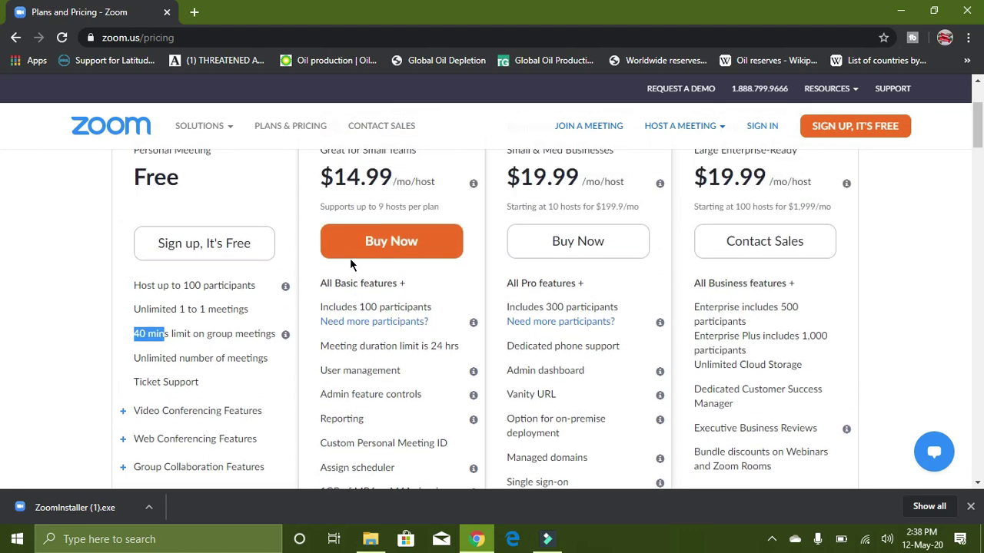
scroll(463, 209, down, 2)
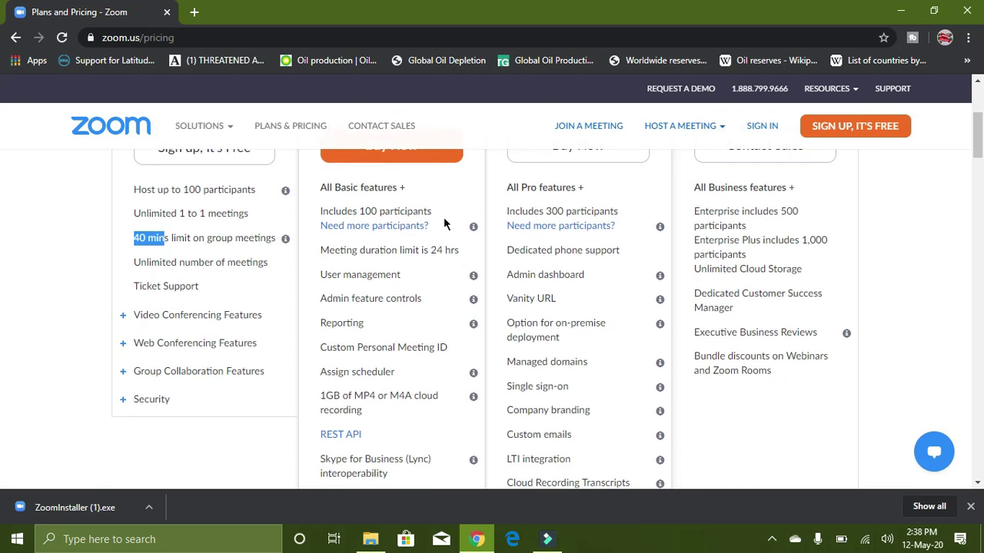
scroll(385, 296, down, 1)
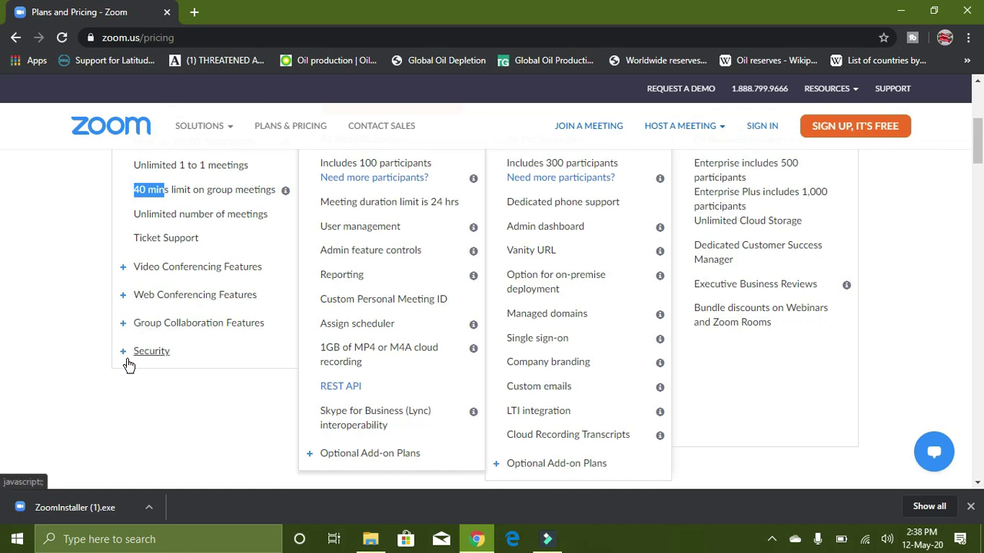
scroll(226, 371, up, 4)
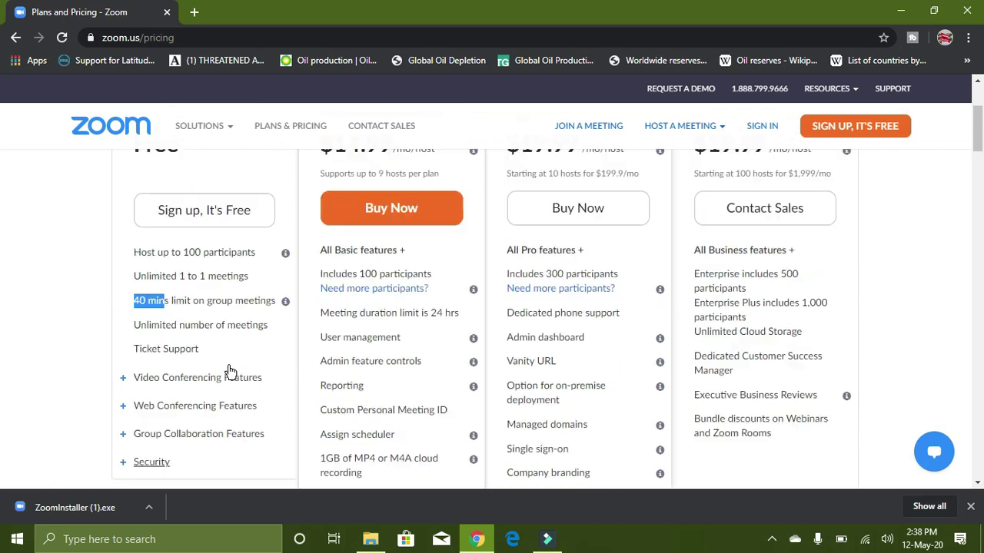
Go back through the sign-up page to the Zoom home page and close the browser.
click(15, 37)
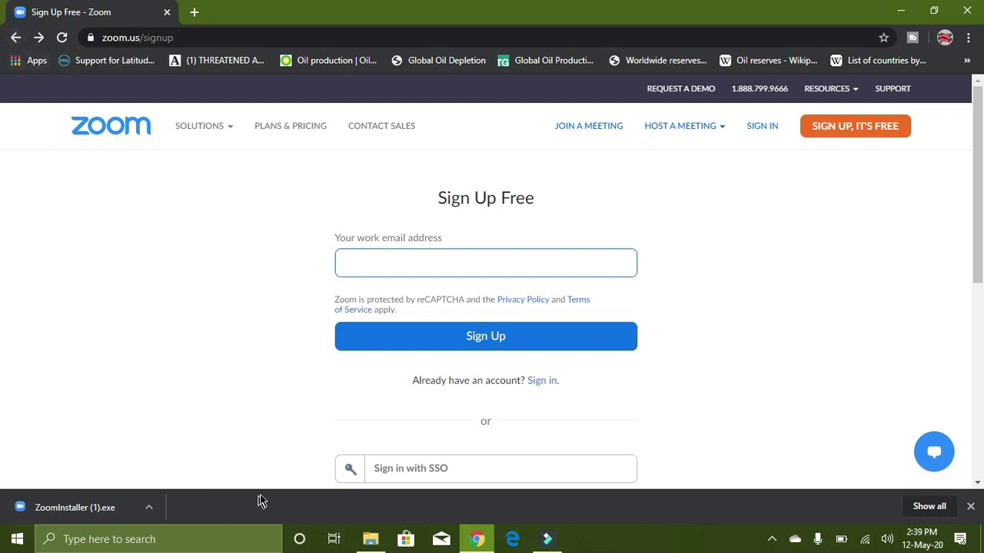
click(16, 38)
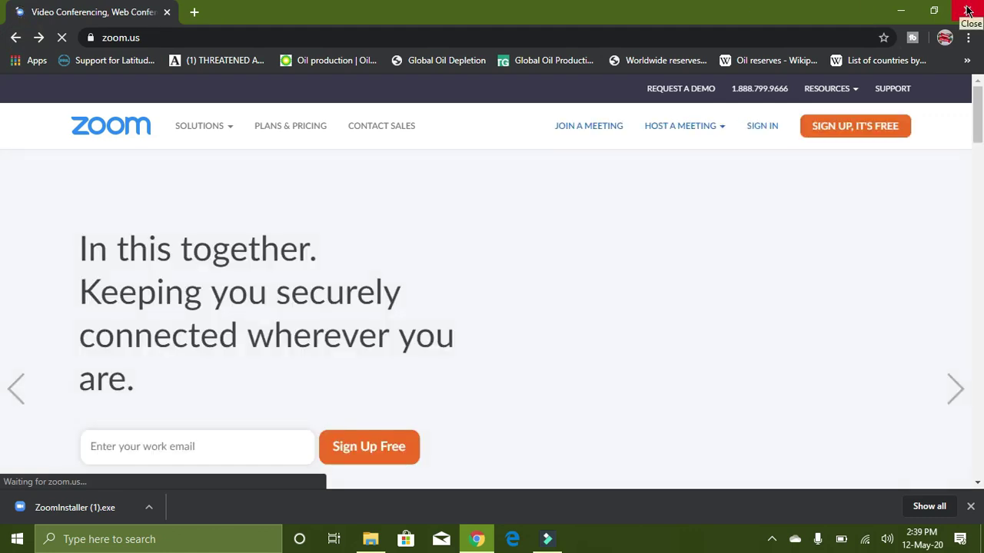
click(968, 10)
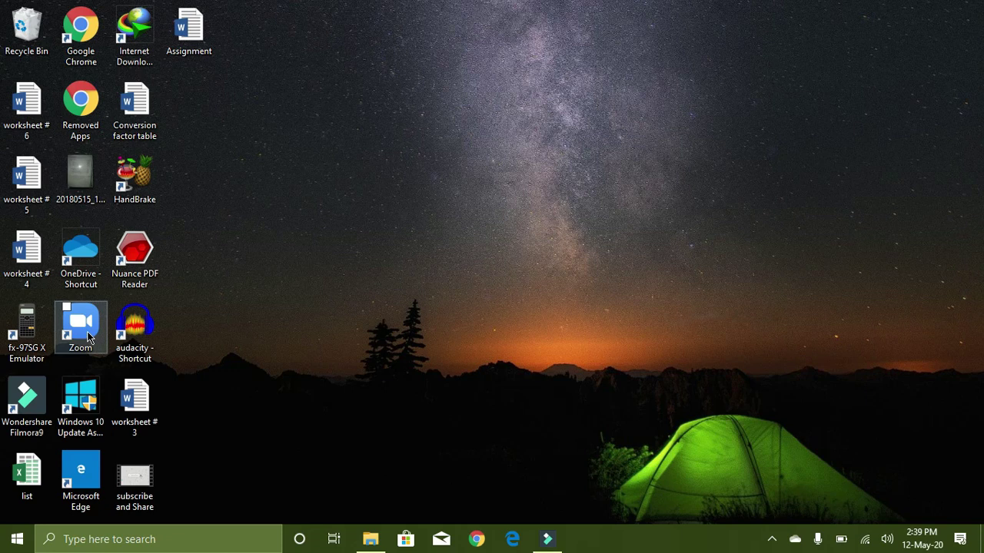
Switch to the Zoom desktop app in a maximized window and check the options for starting a new meeting.
double_click(88, 336)
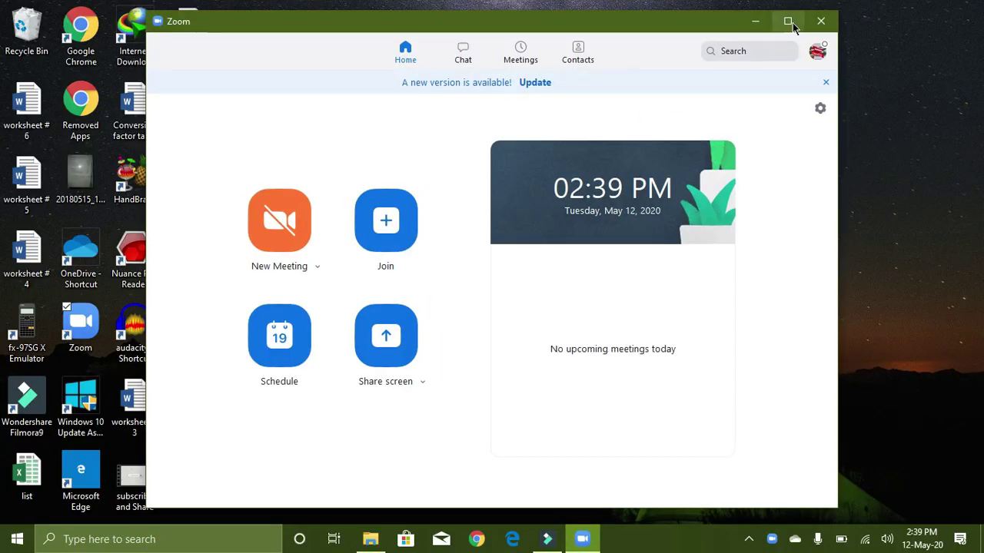
click(788, 21)
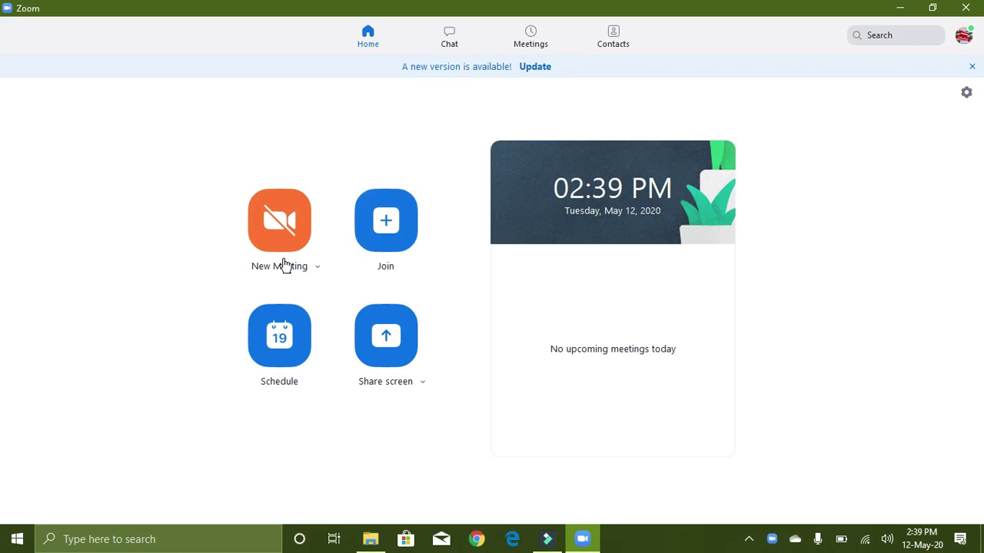
click(317, 267)
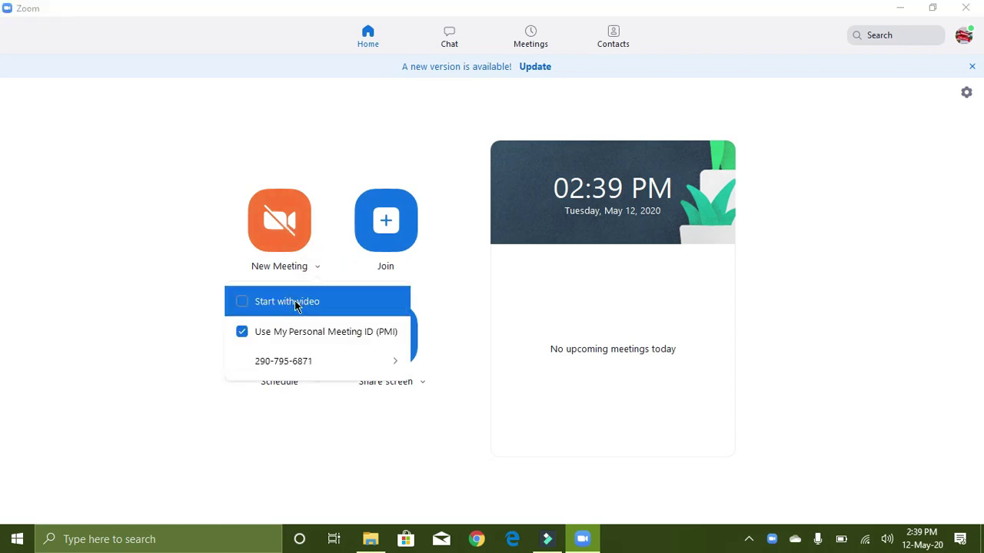
mouse_move(296, 360)
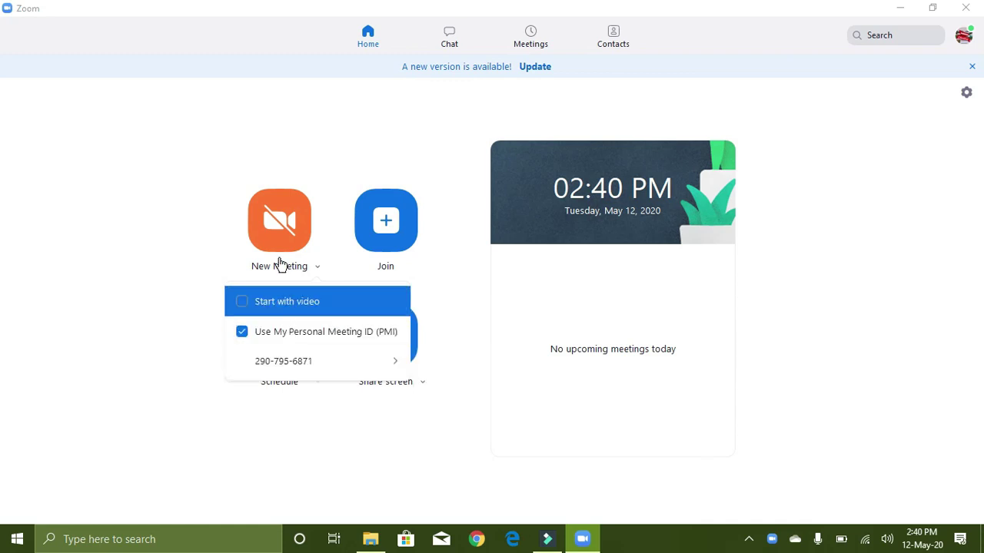
click(323, 223)
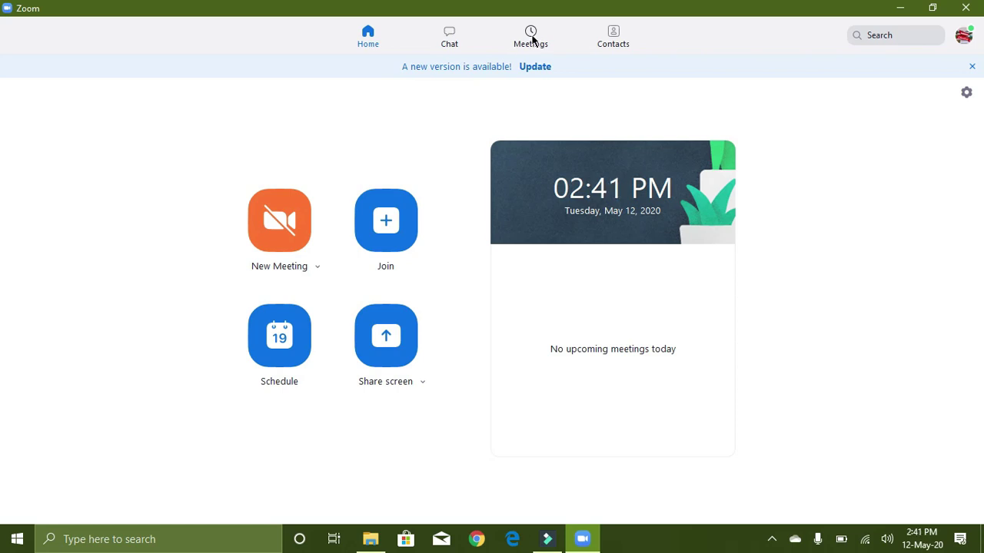
Look through the Meetings, Chat and Contacts pages, postponing the offered update, and return to the home page.
click(532, 40)
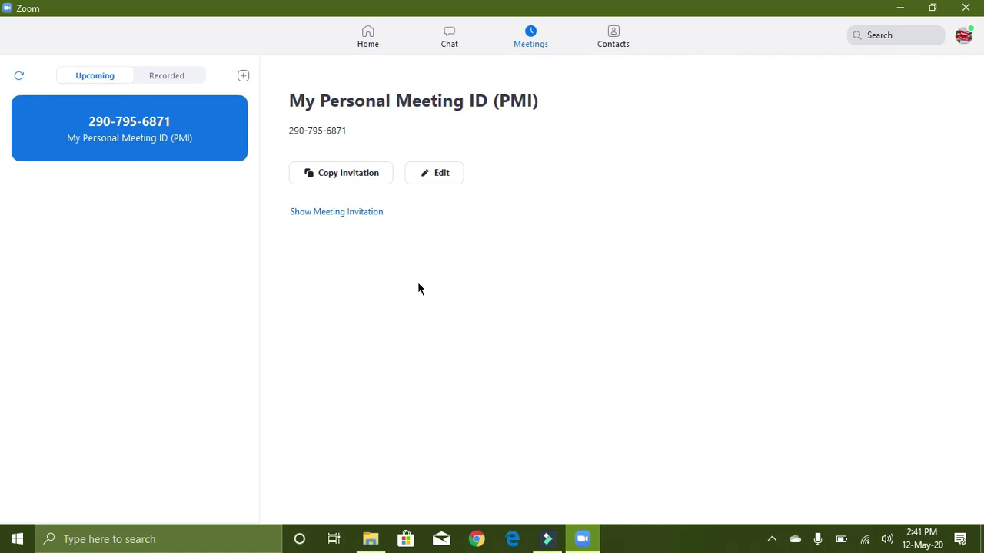
click(452, 35)
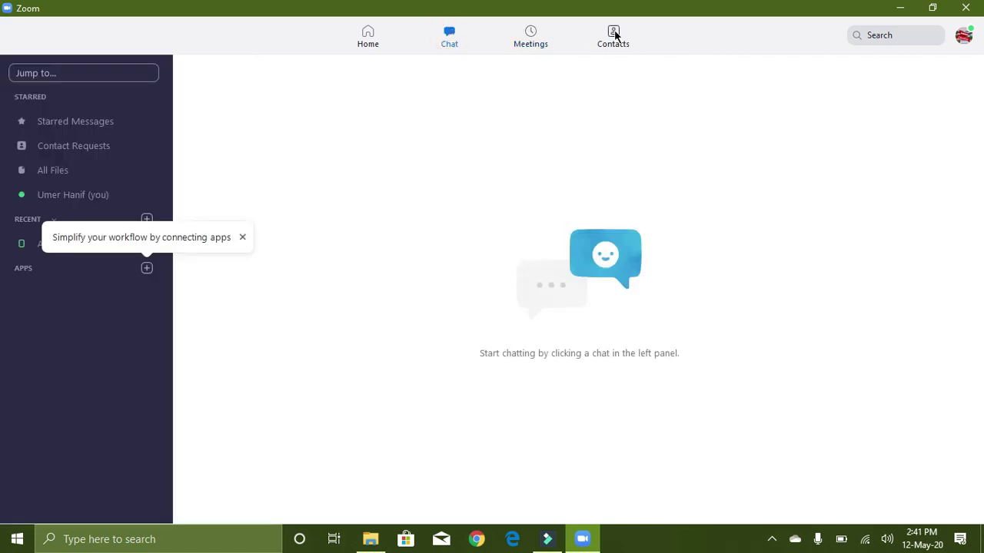
click(615, 35)
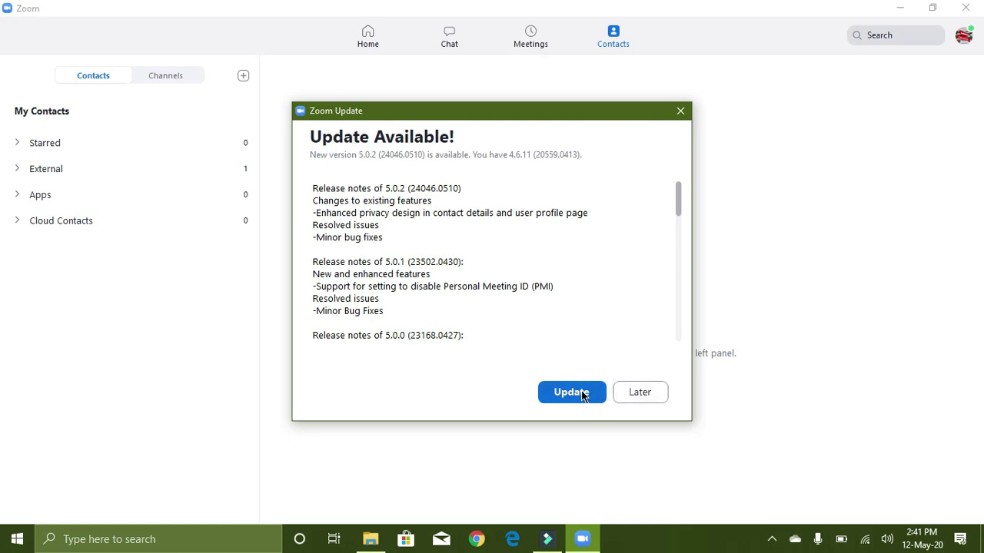
click(637, 400)
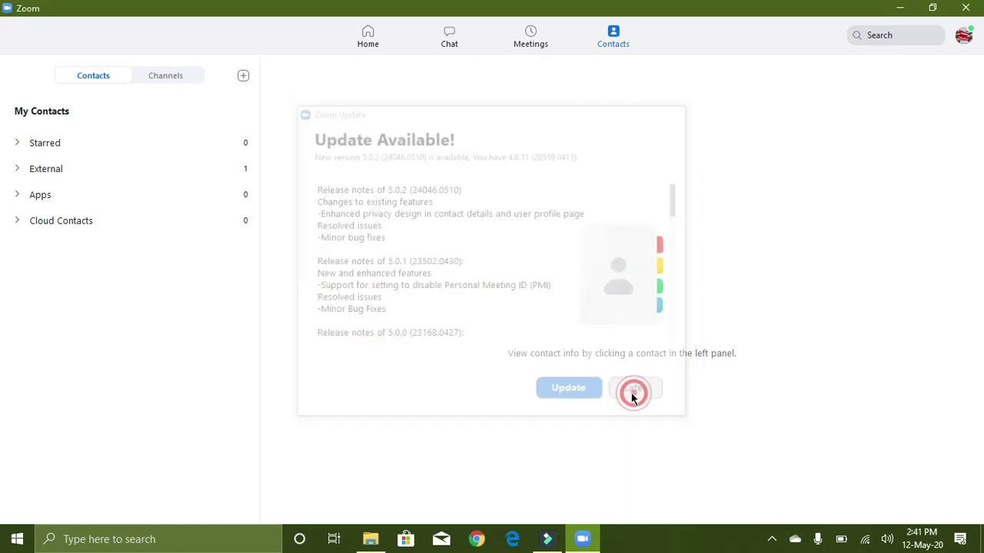
click(368, 36)
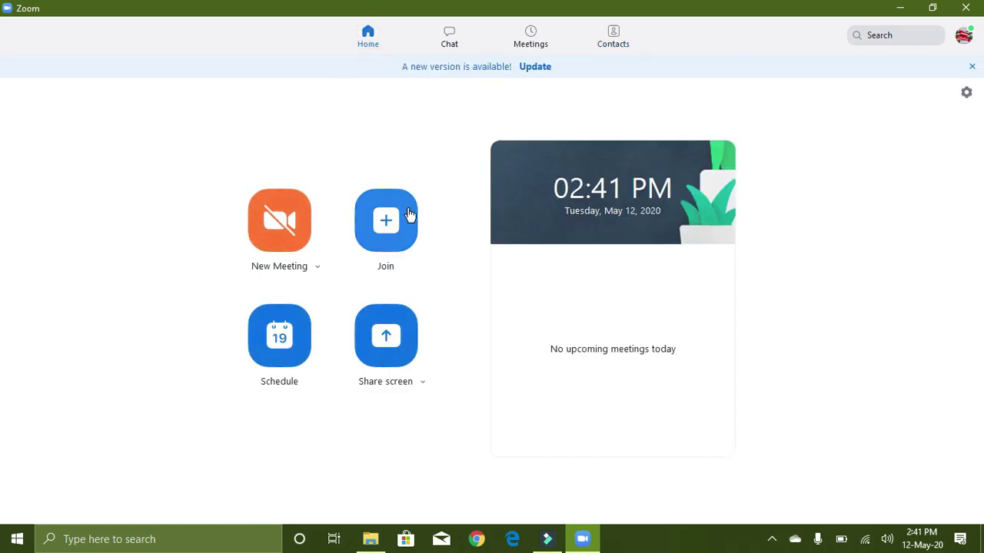
Start a new meeting in a maximized window and check its computer audio options.
click(281, 222)
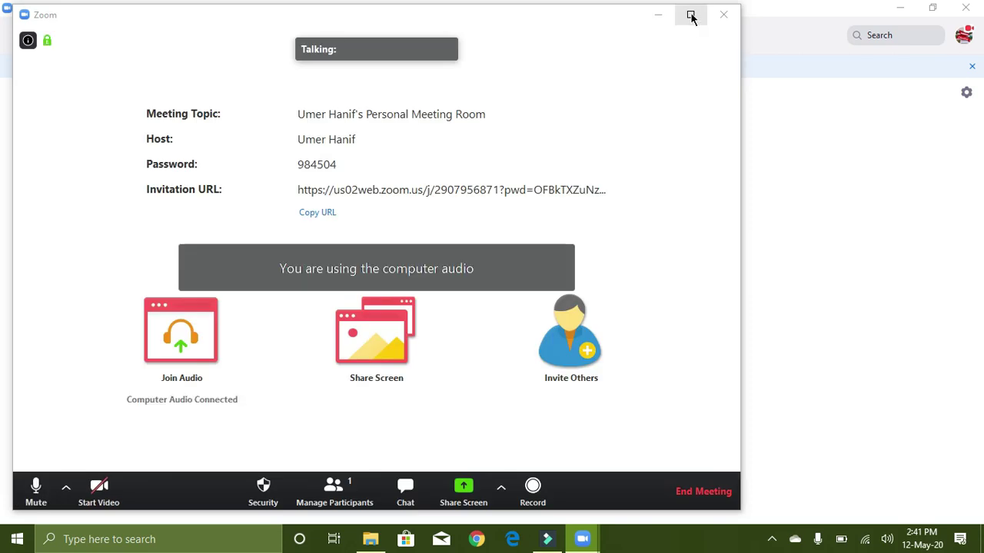
click(691, 16)
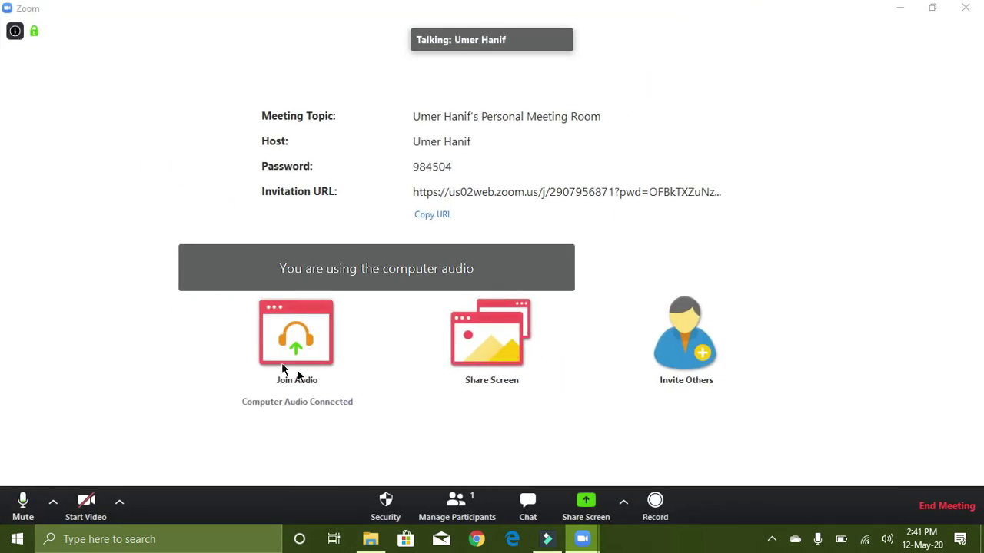
click(297, 344)
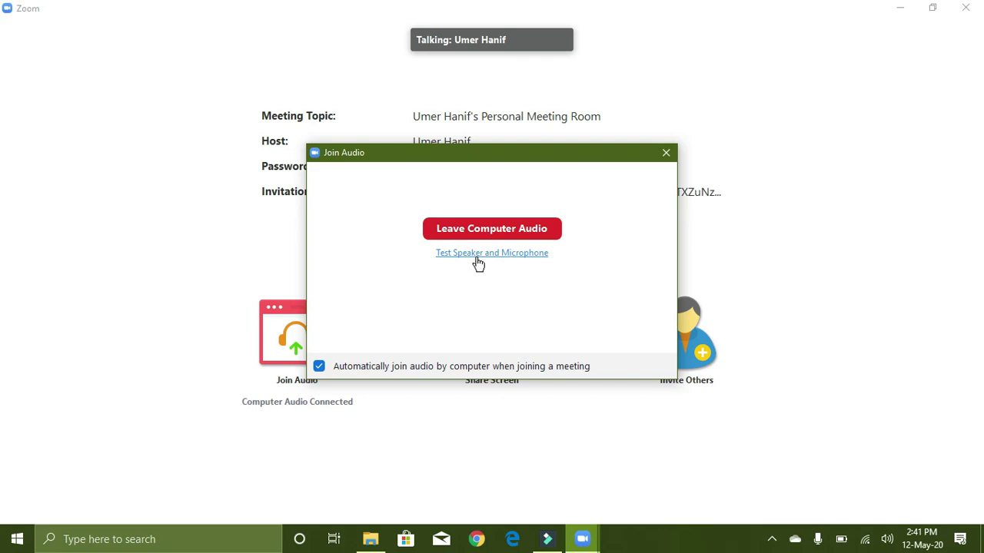
click(667, 151)
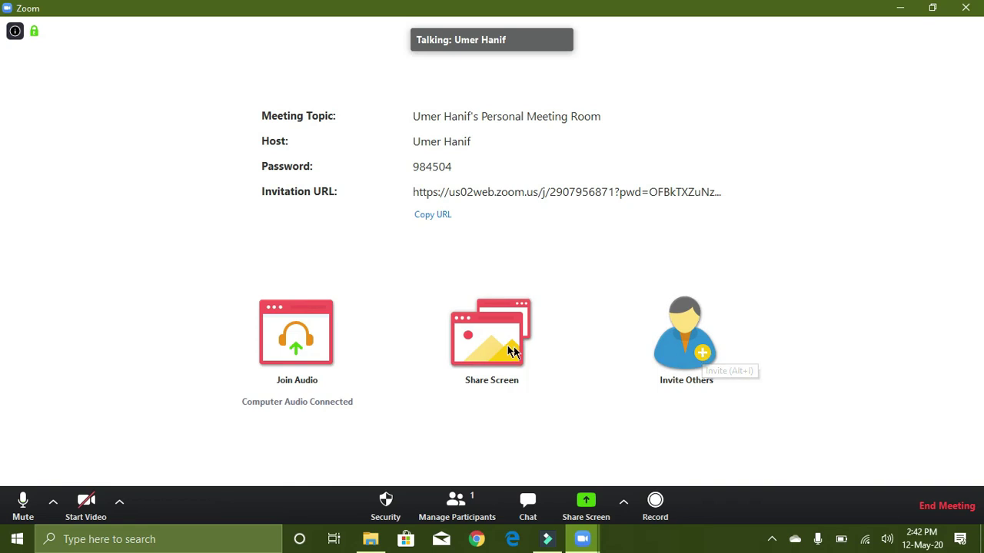
Check the contact and email options for inviting others, and copy the meeting invitation.
click(694, 311)
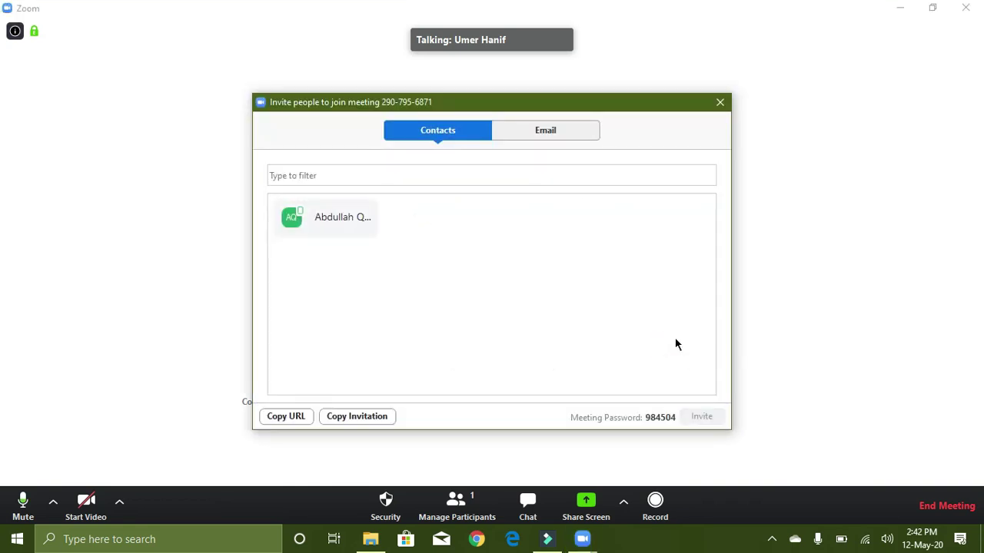
click(575, 132)
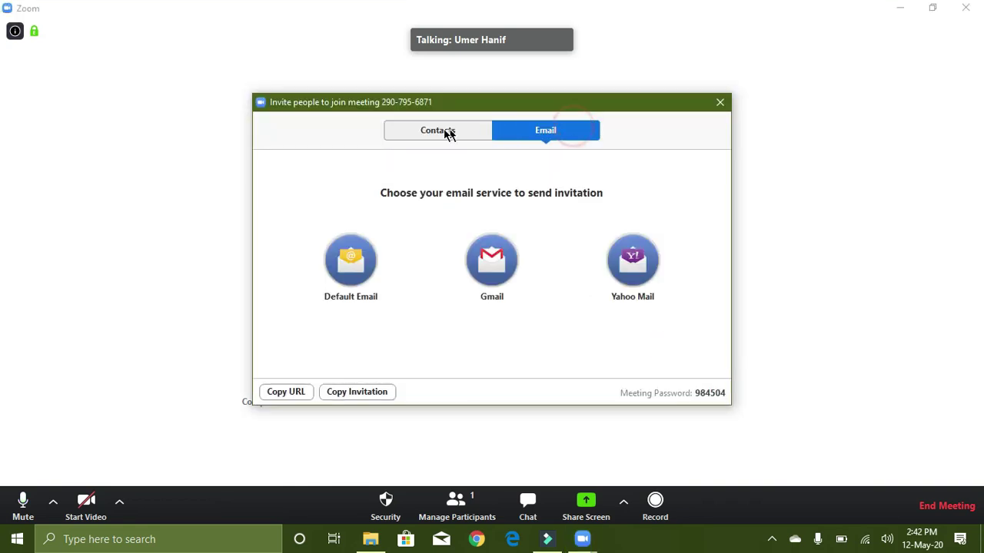
click(433, 130)
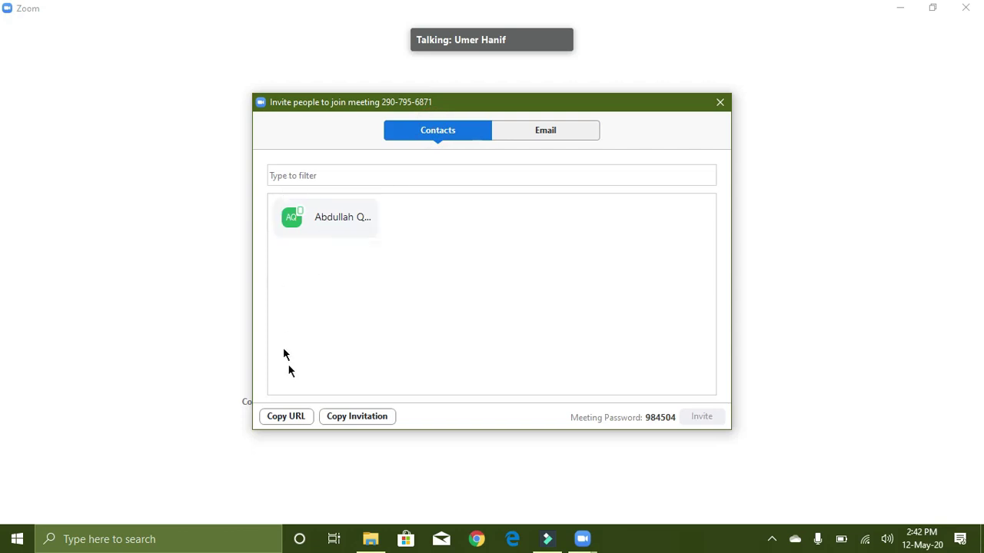
click(358, 416)
click(719, 103)
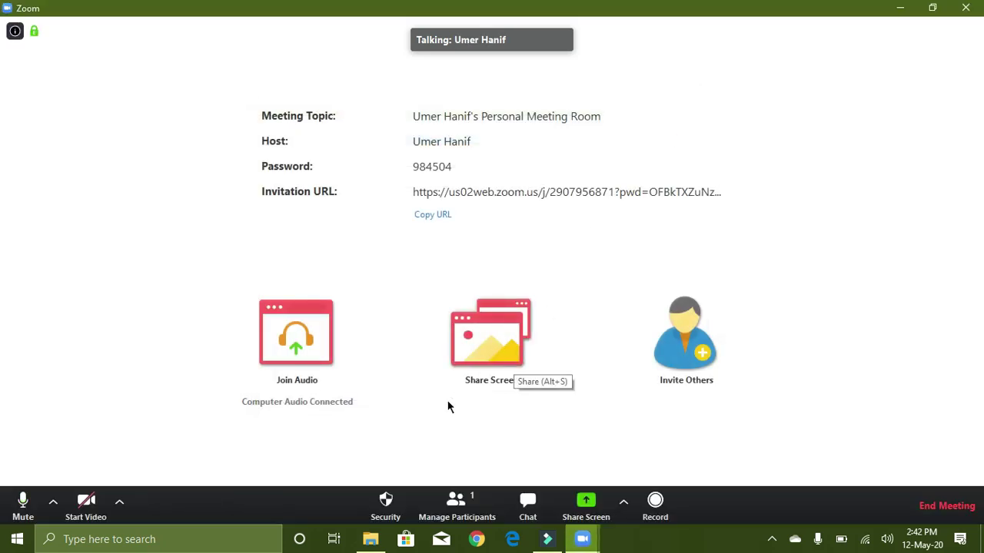
Share a whiteboard in the meeting.
click(490, 329)
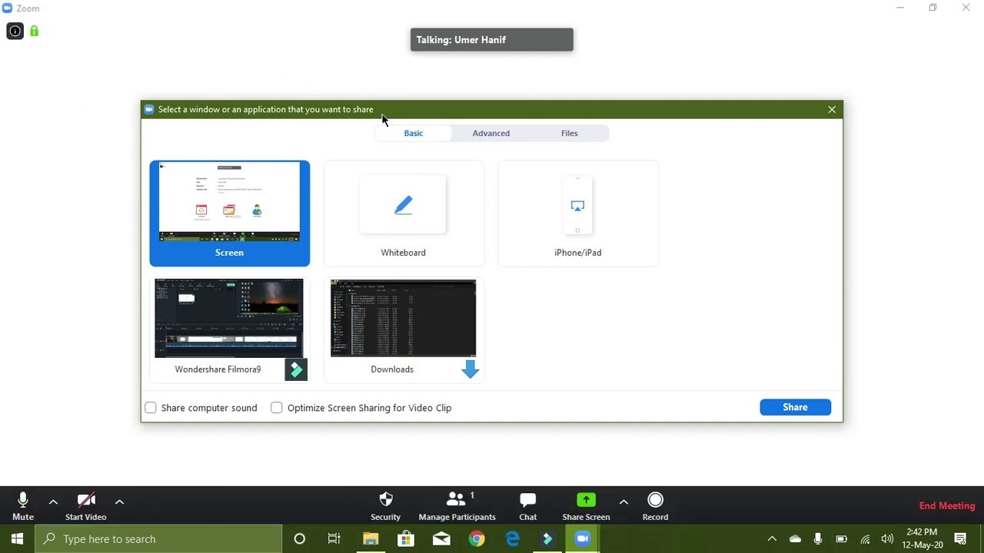
click(411, 233)
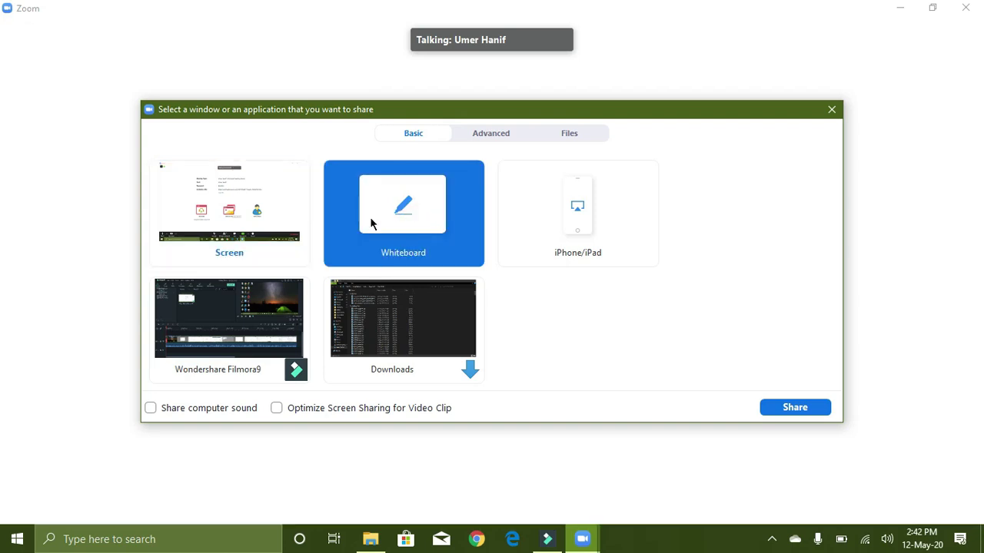
click(789, 408)
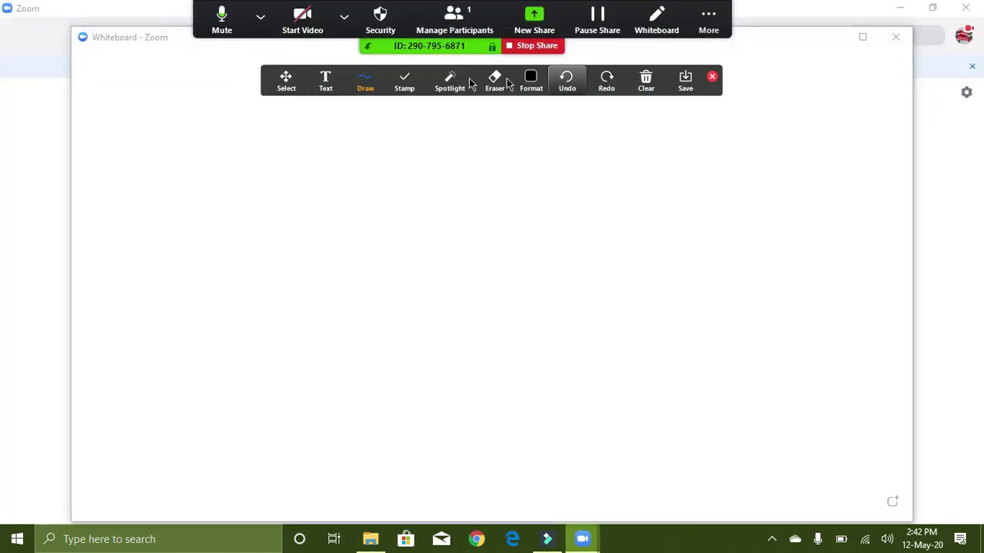
Handwrite the host's full name across the upper part of the whiteboard and erase the handwriting.
click(260, 16)
mouse_move(429, 82)
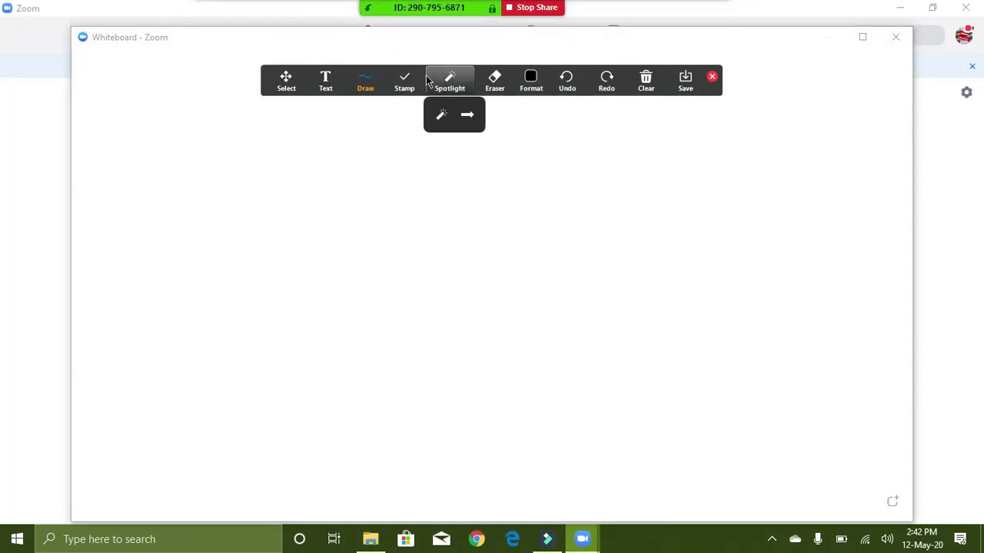
mouse_move(175, 159)
mouse_down()
mouse_move(178, 183)
mouse_move(194, 159)
mouse_move(217, 178)
mouse_move(294, 176)
mouse_move(318, 189)
mouse_up()
mouse_move(355, 131)
mouse_down()
mouse_move(359, 165)
mouse_move(375, 157)
mouse_move(378, 168)
mouse_move(392, 150)
mouse_move(407, 165)
mouse_move(443, 145)
mouse_move(477, 158)
mouse_move(486, 214)
mouse_move(501, 178)
mouse_up()
click(459, 129)
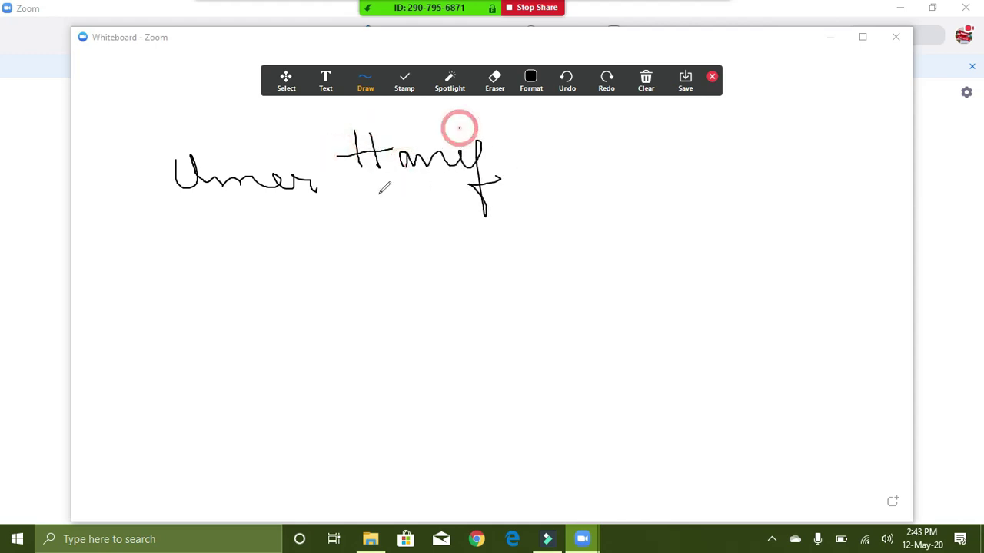
click(496, 84)
mouse_move(483, 145)
mouse_down()
mouse_move(340, 169)
mouse_move(318, 159)
mouse_up()
Add the text "tedhvv" to the whiteboard and close the annotation tools.
click(325, 84)
click(240, 170)
text(tedhvv)
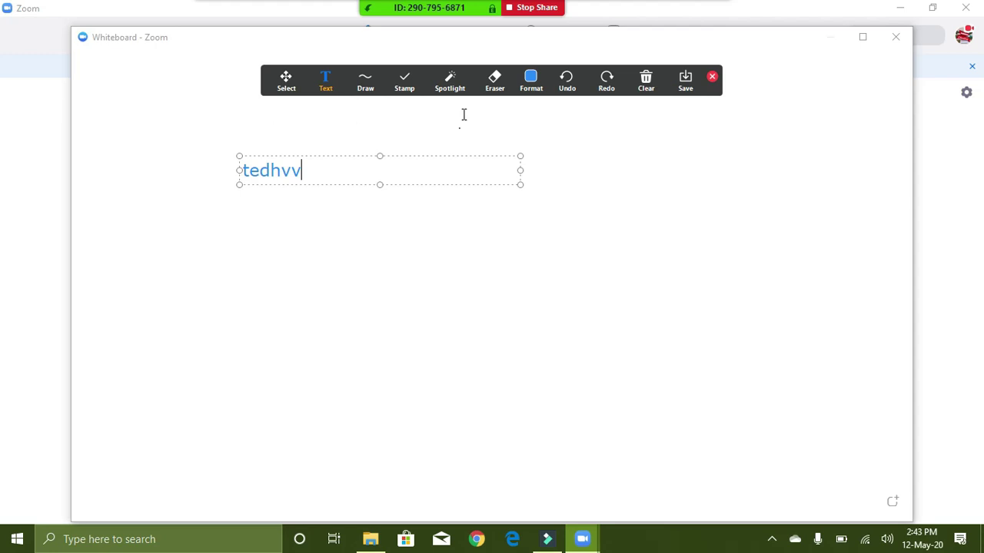
click(713, 79)
Check the microphone and speaker options during the share, and stop sharing the whiteboard.
mouse_move(582, 18)
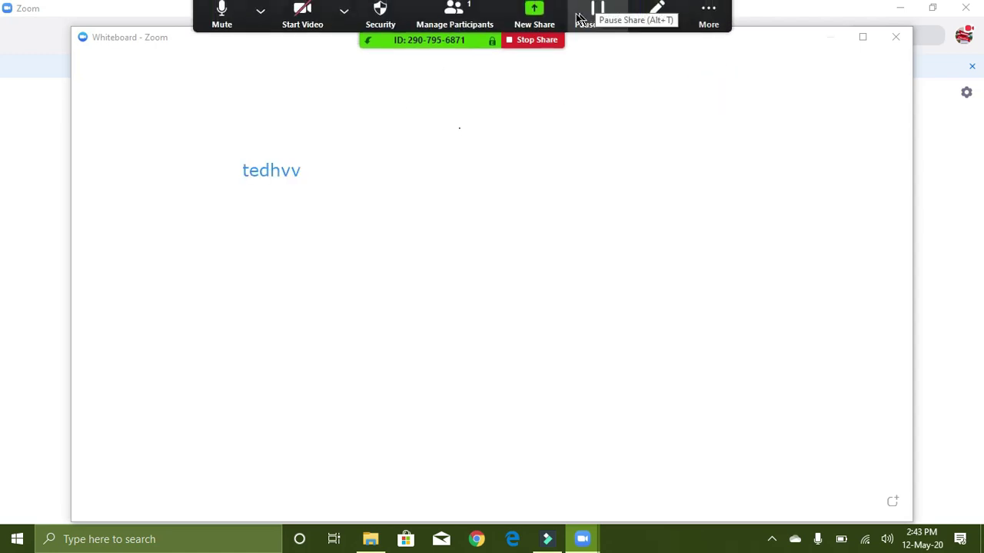
click(344, 17)
click(260, 17)
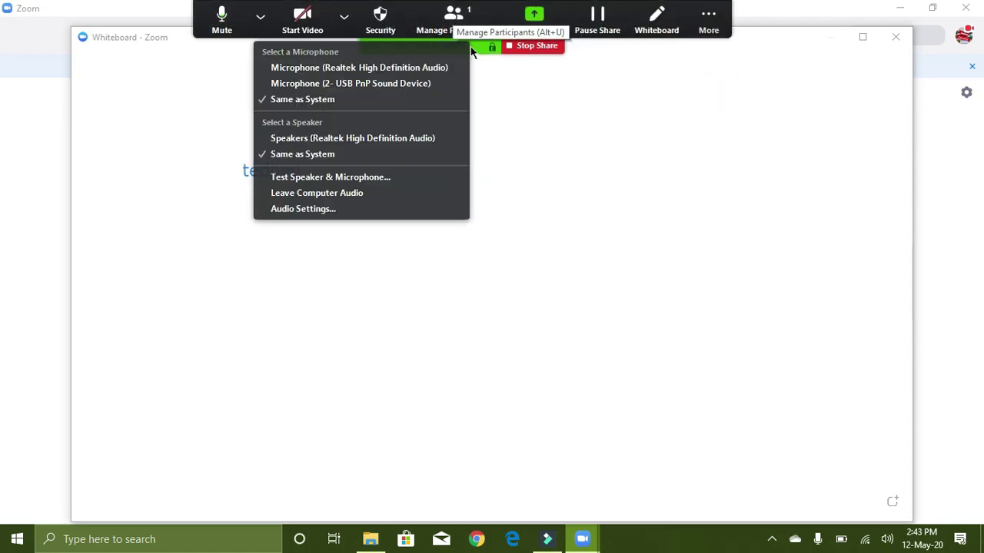
click(514, 48)
click(543, 48)
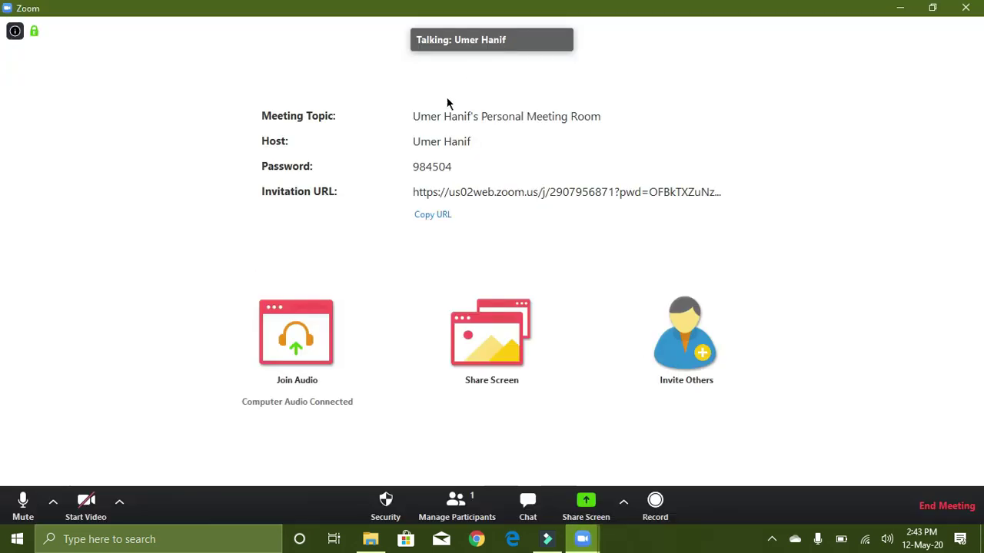
Look through the basic, advanced and file sources available for sharing, and leave without sharing anything.
click(496, 341)
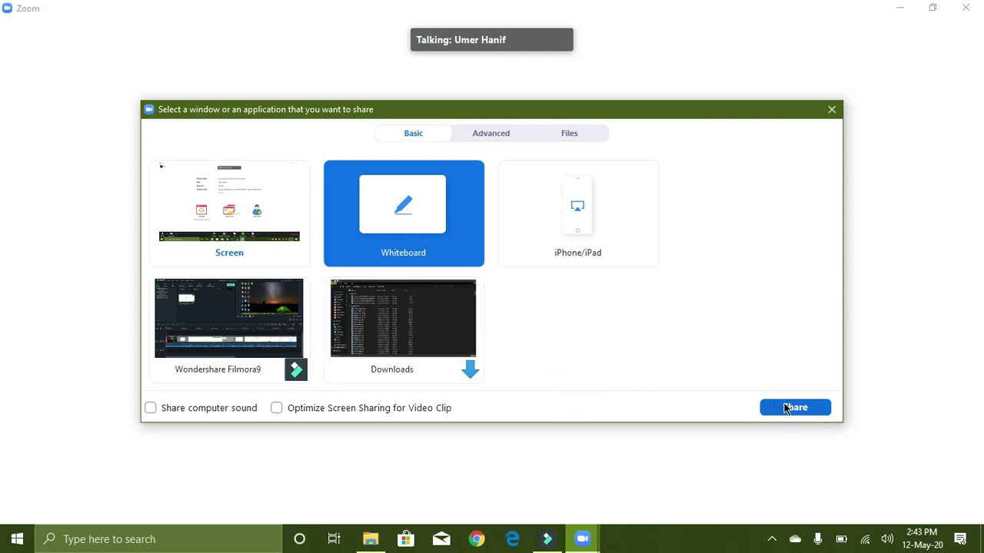
mouse_move(725, 343)
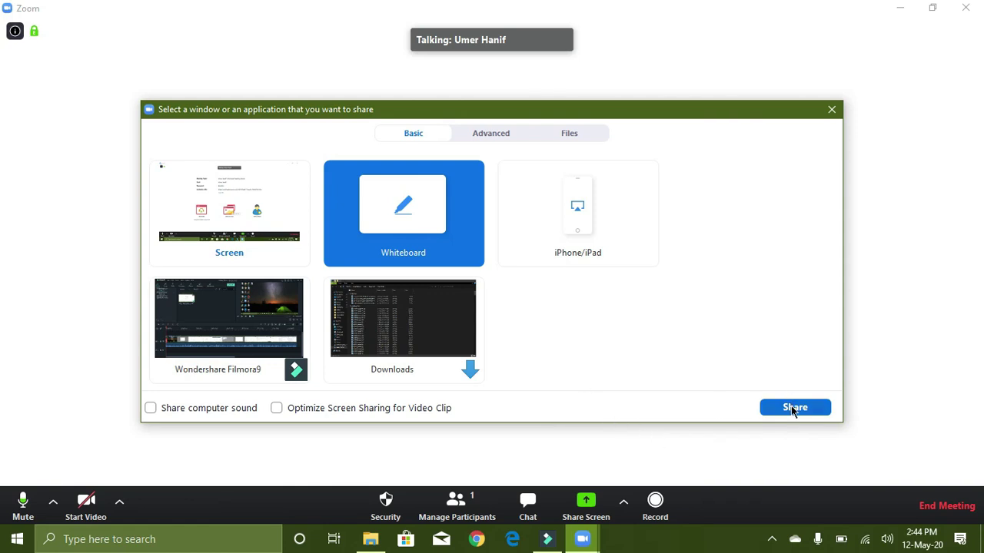
click(478, 134)
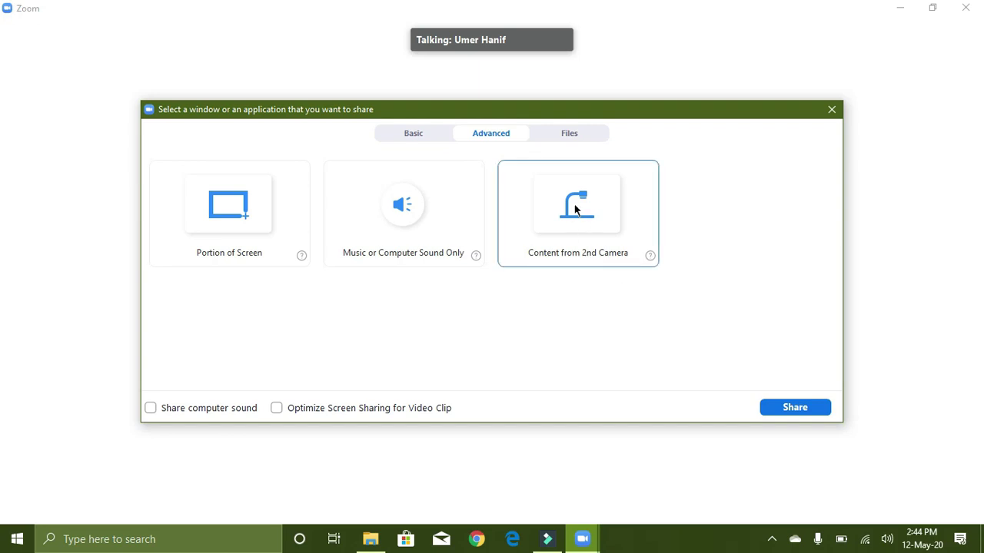
click(570, 138)
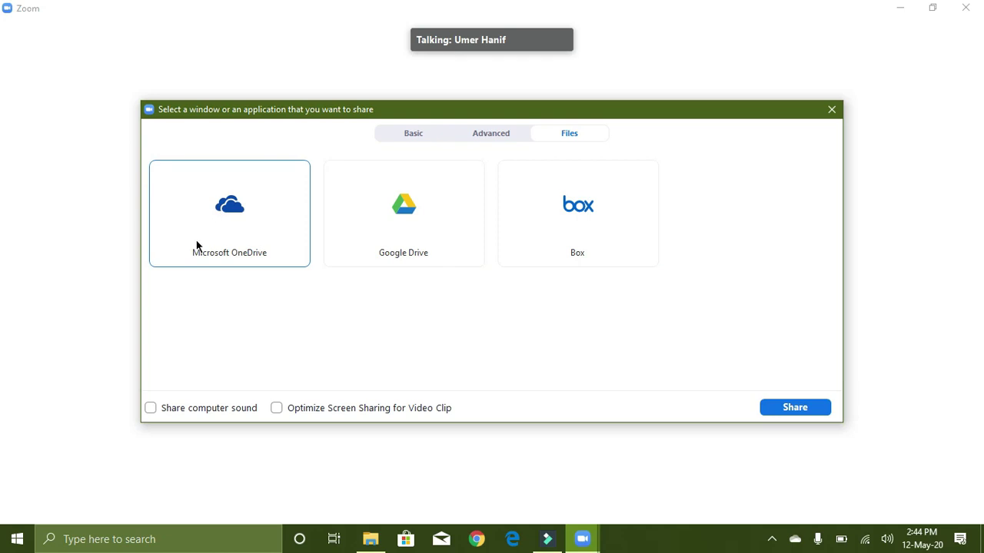
click(833, 110)
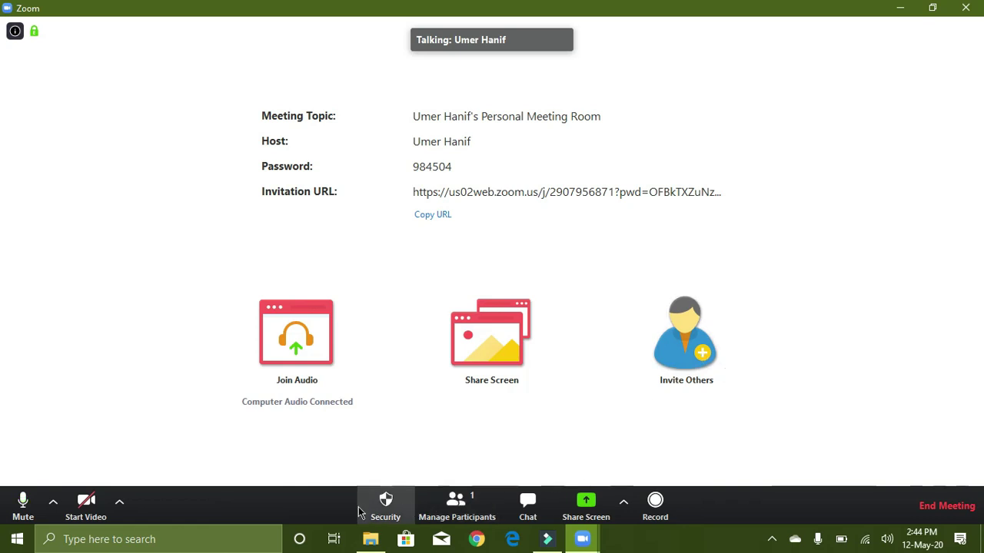
Examine the meeting's microphone and speaker choices and its camera and virtual background options.
click(53, 502)
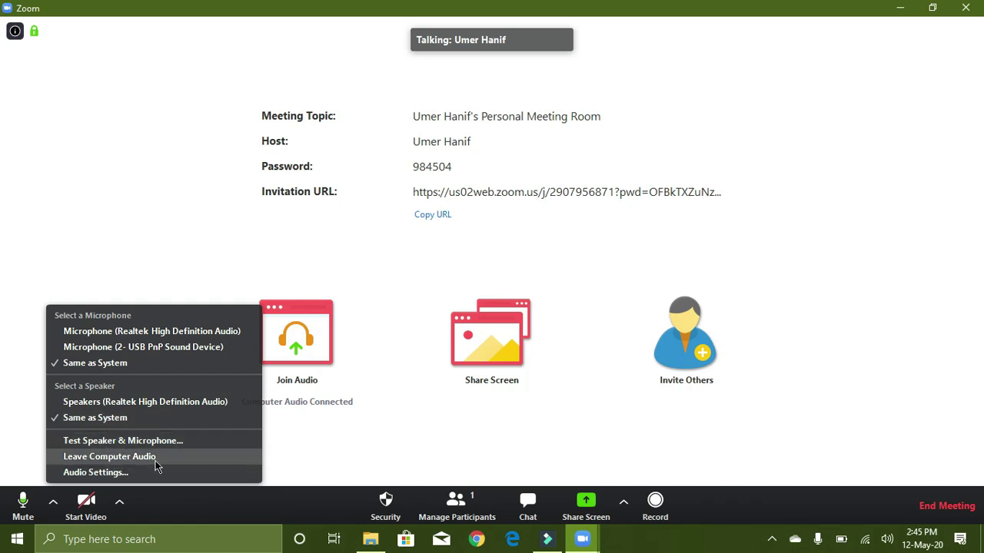
click(53, 504)
click(52, 503)
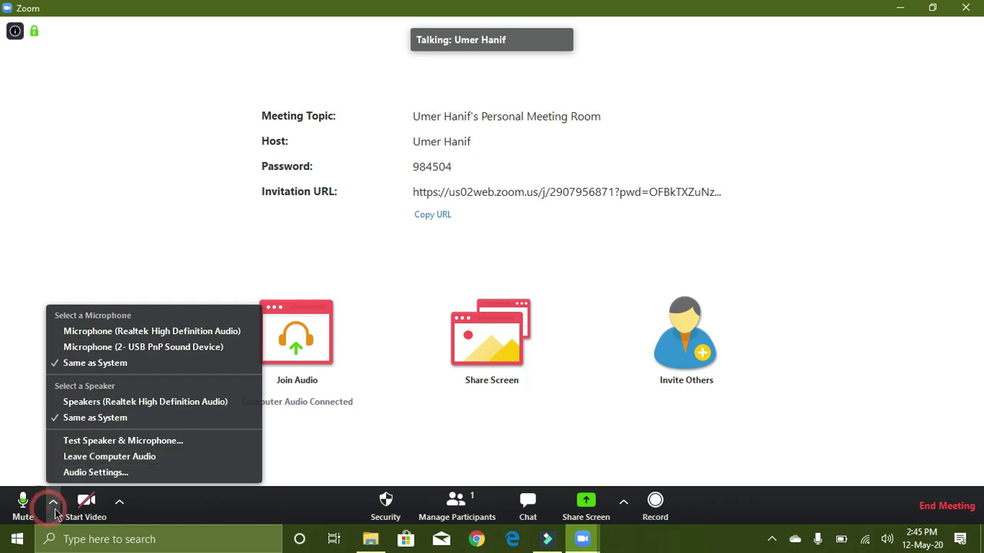
click(119, 505)
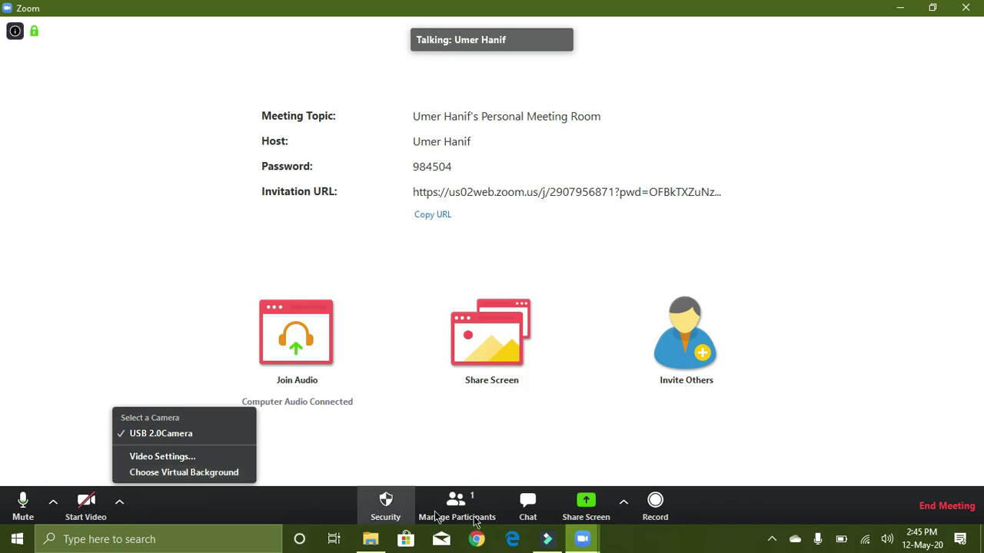
click(851, 386)
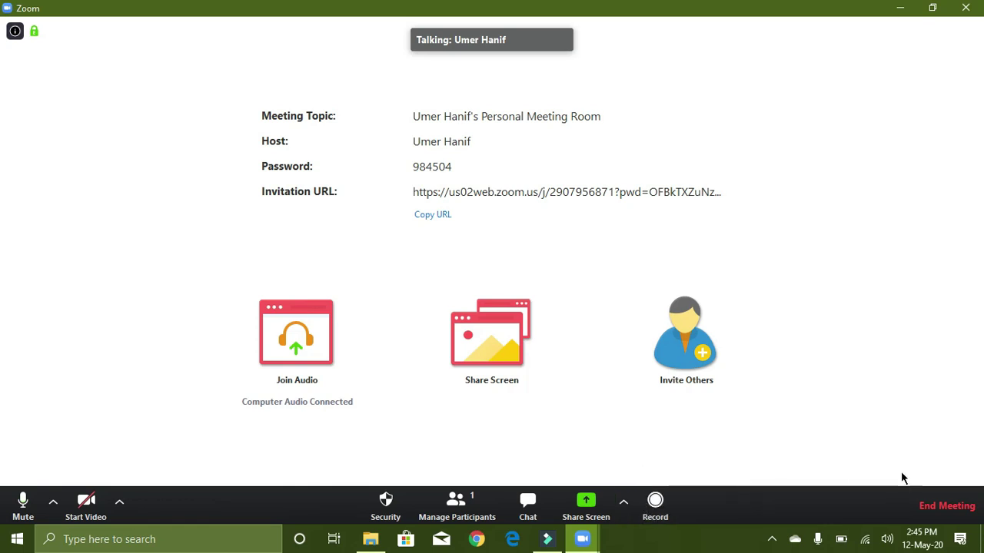
End the meeting for all participants and postpone the offered Zoom update.
click(938, 507)
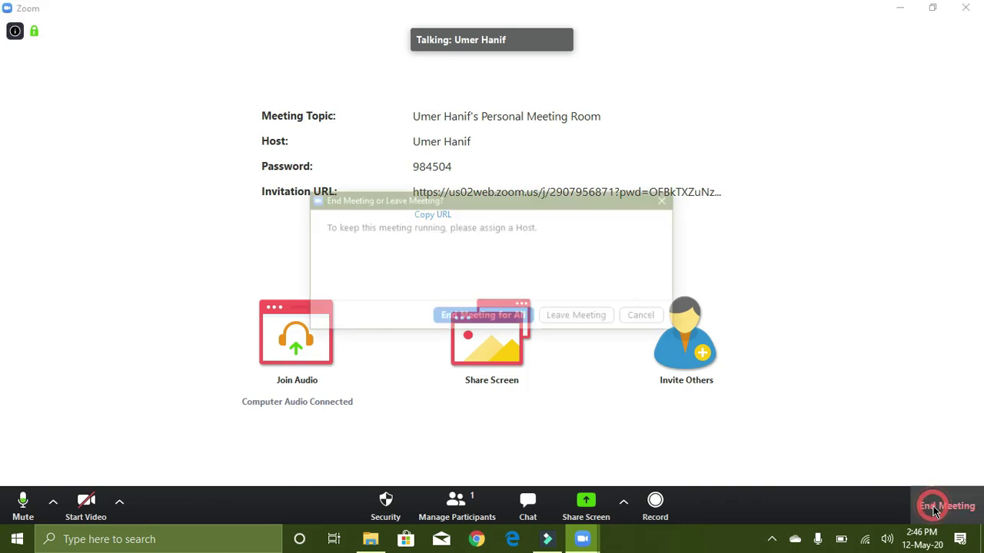
click(458, 319)
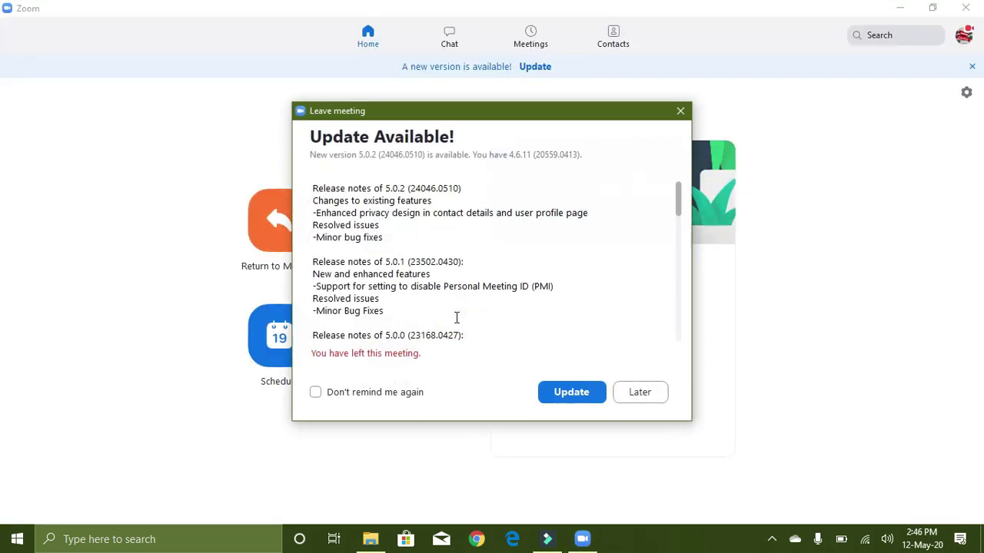
click(635, 394)
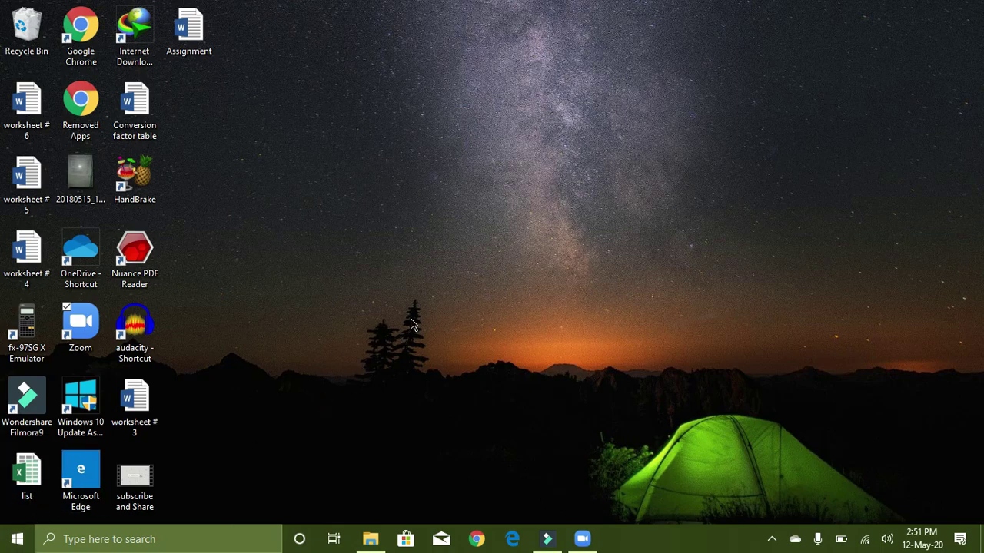
Switch to OneNote and look over the handwritten equation notes on the open page.
click(17, 538)
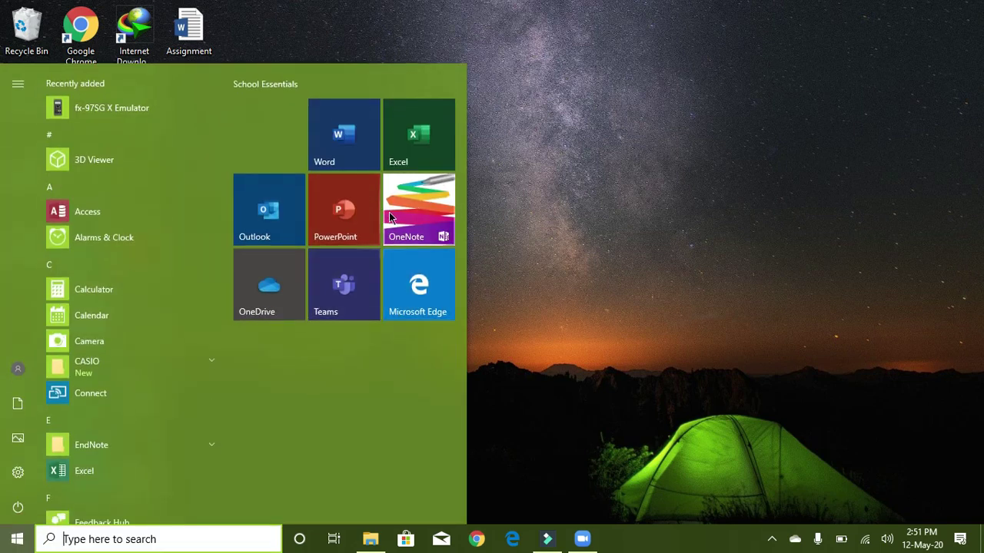
click(428, 206)
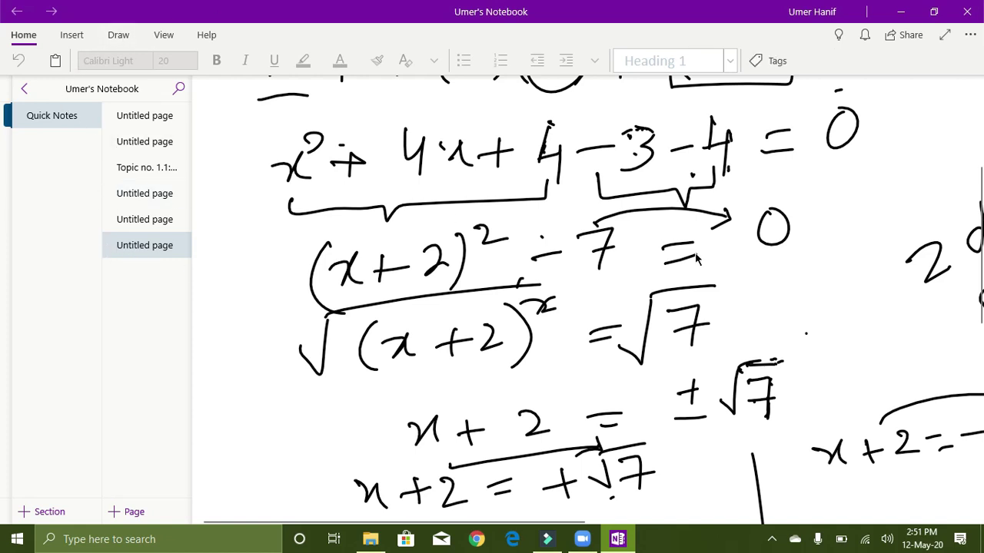
scroll(505, 338, down, 1)
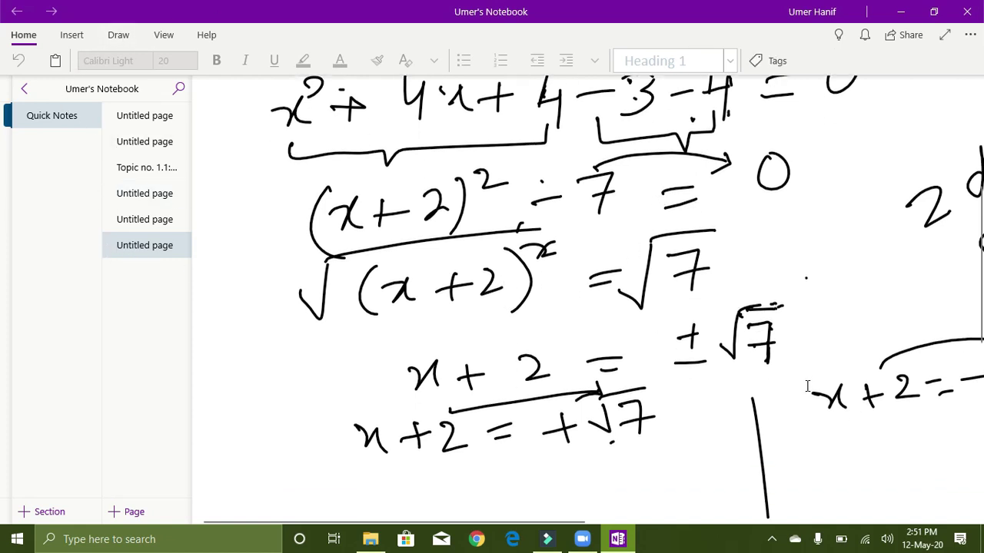
Create a new page in the Quick Notes section and title it "Quadratic Equation".
right_click(148, 275)
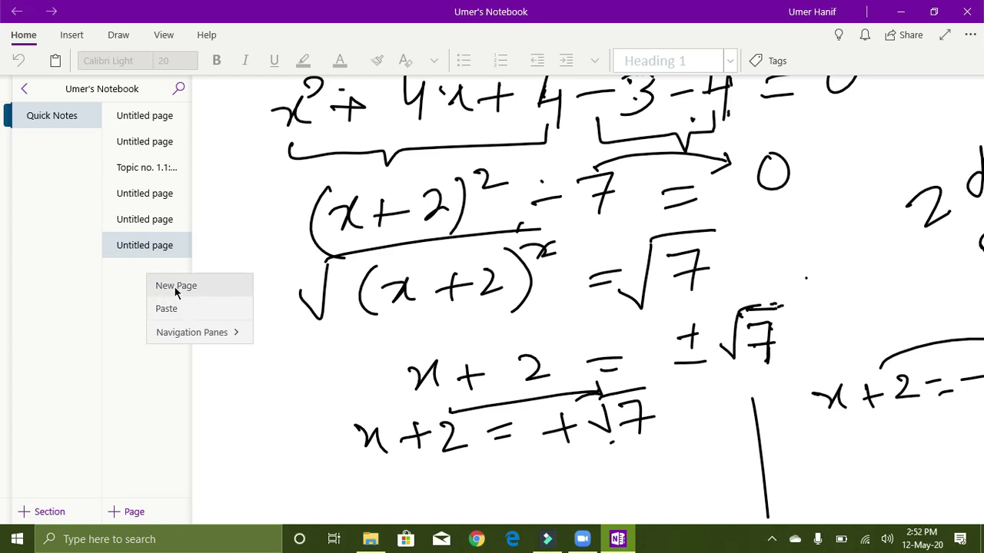
click(175, 288)
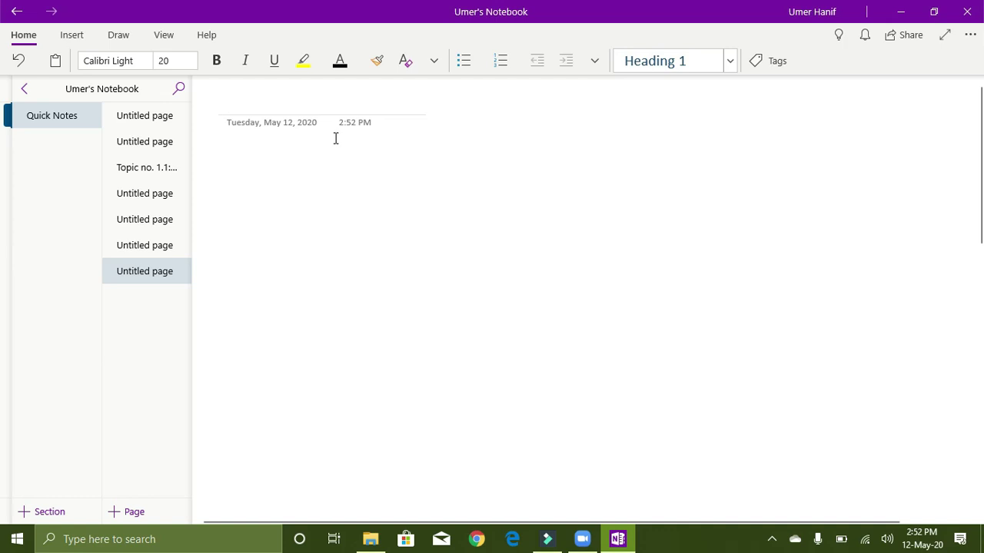
text(Q)
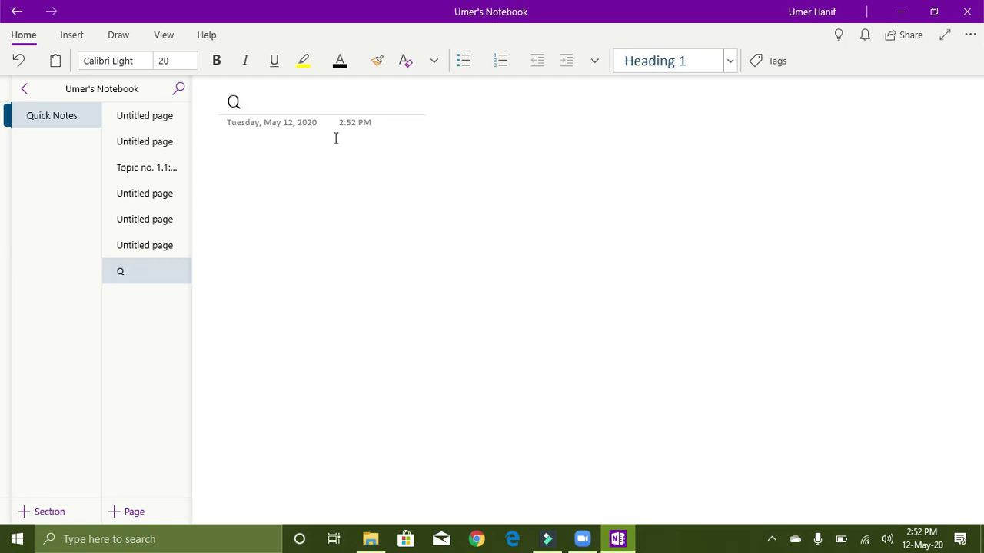
text(uadratic)
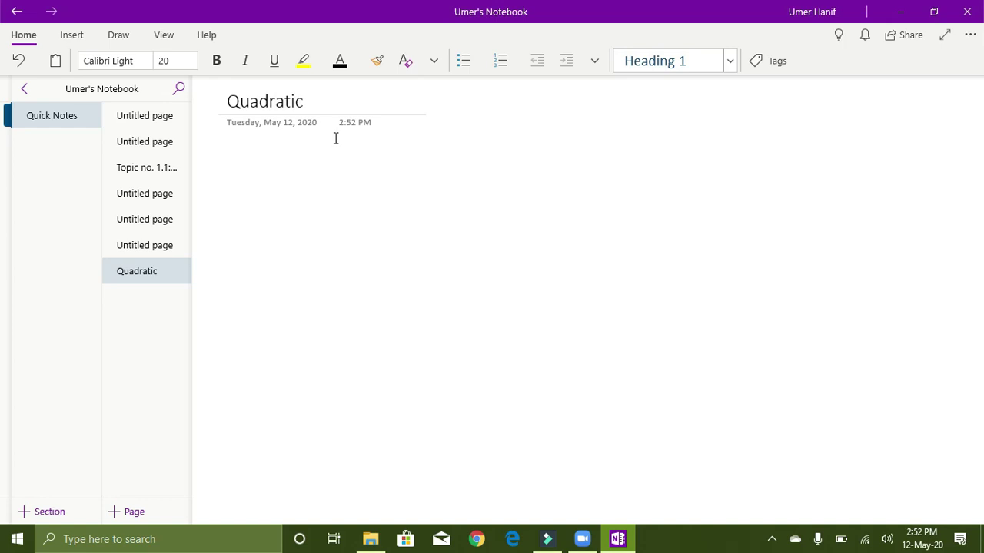
text( Equation)
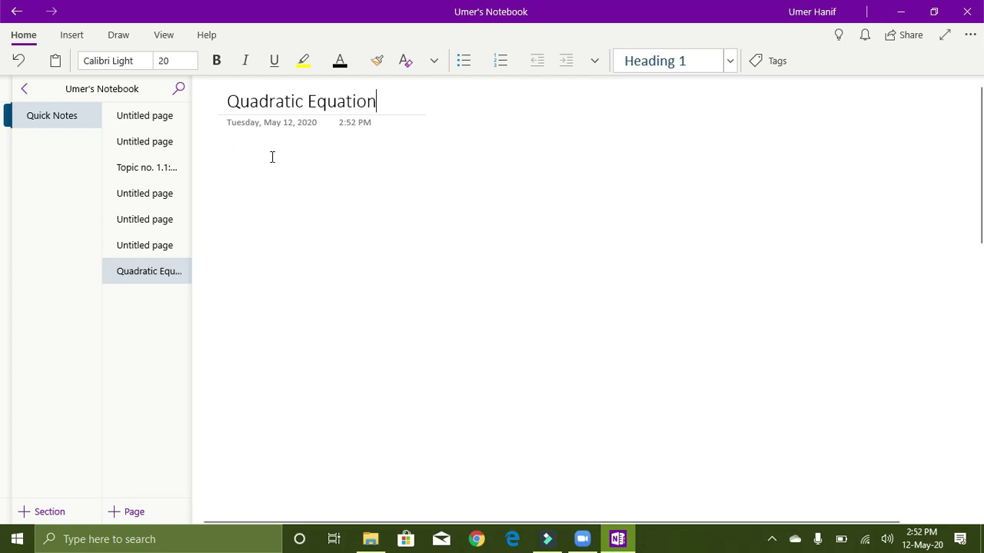
click(73, 37)
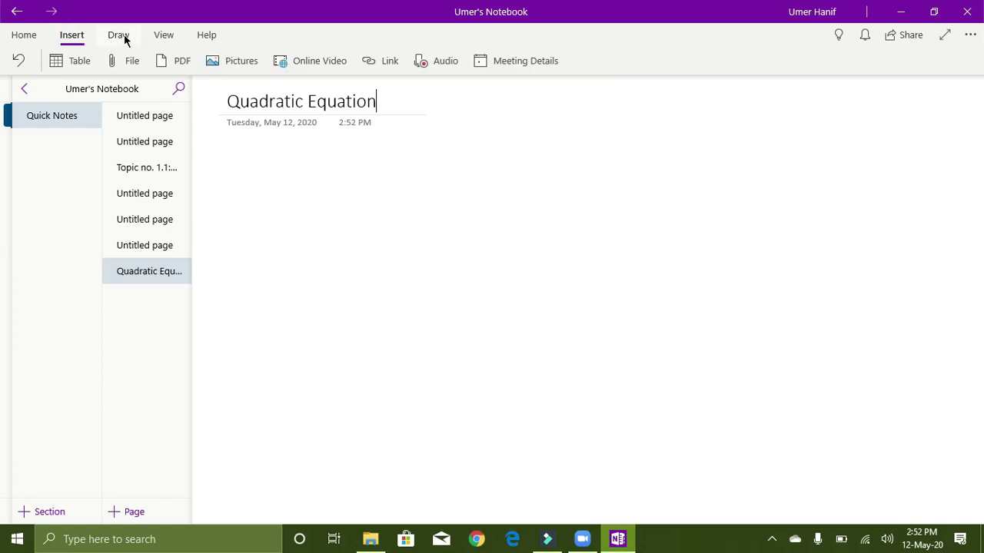